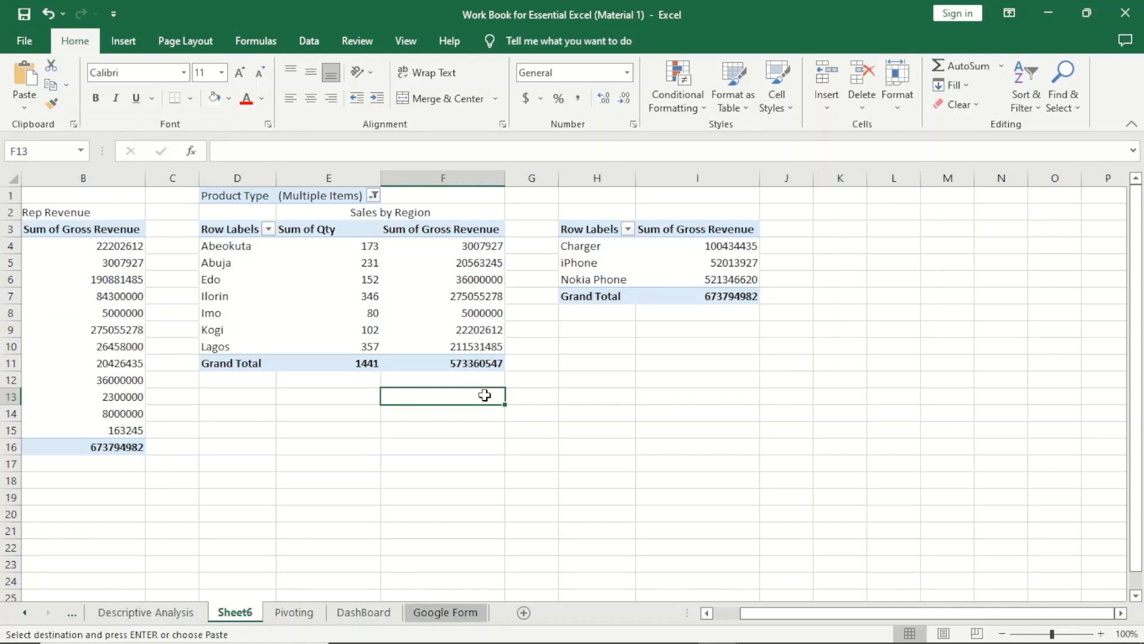
Insert a Clustered Bar PivotChart from the SaleRep Revenue pivot table and position it over that table's lower rows, starting around row 10.
left_click_drag(829, 613, 755, 620)
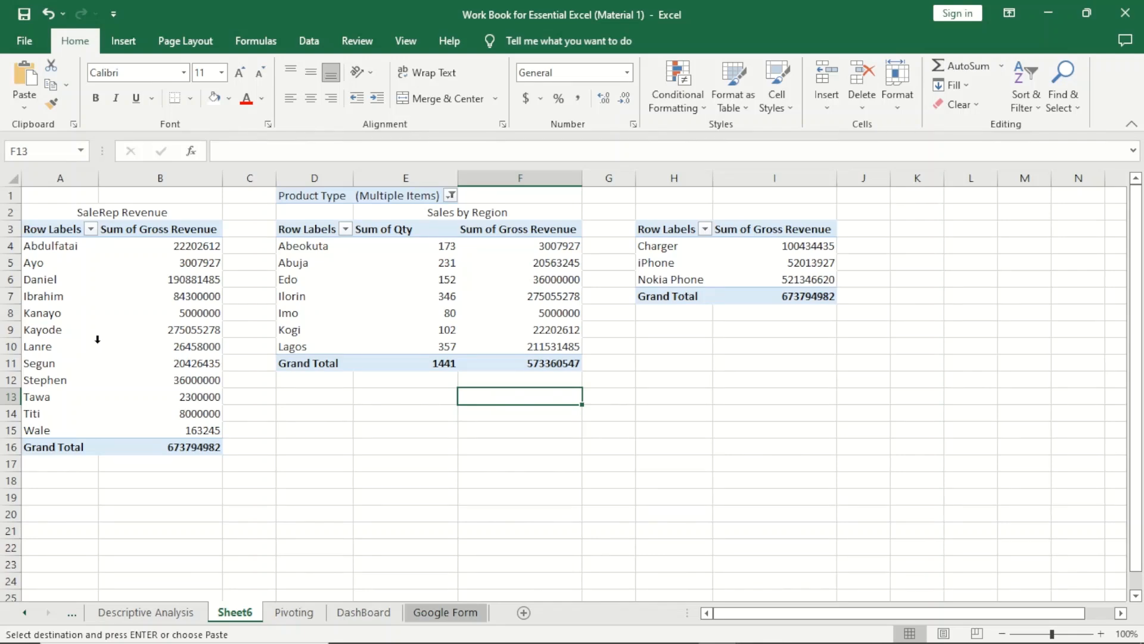
left_click(117, 298)
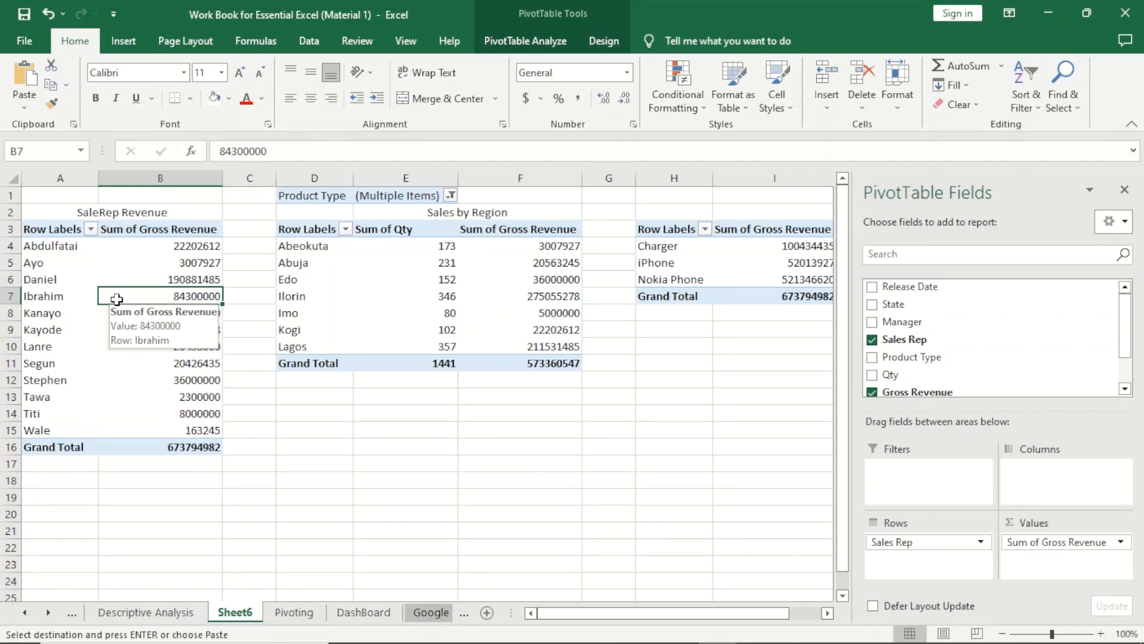
left_click(108, 250)
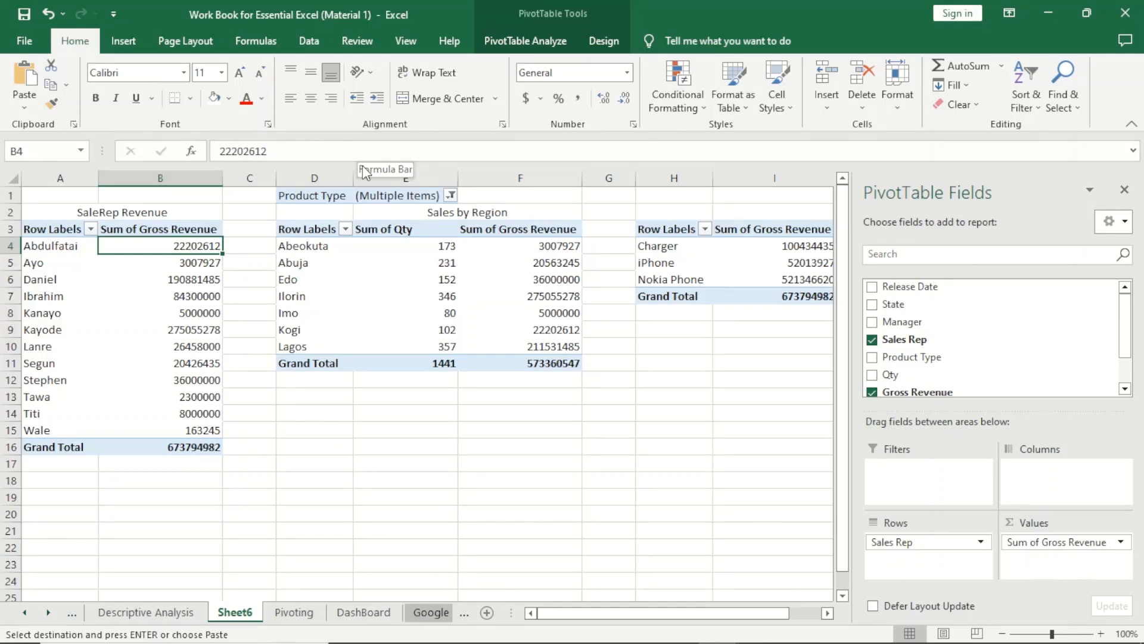
left_click(161, 268)
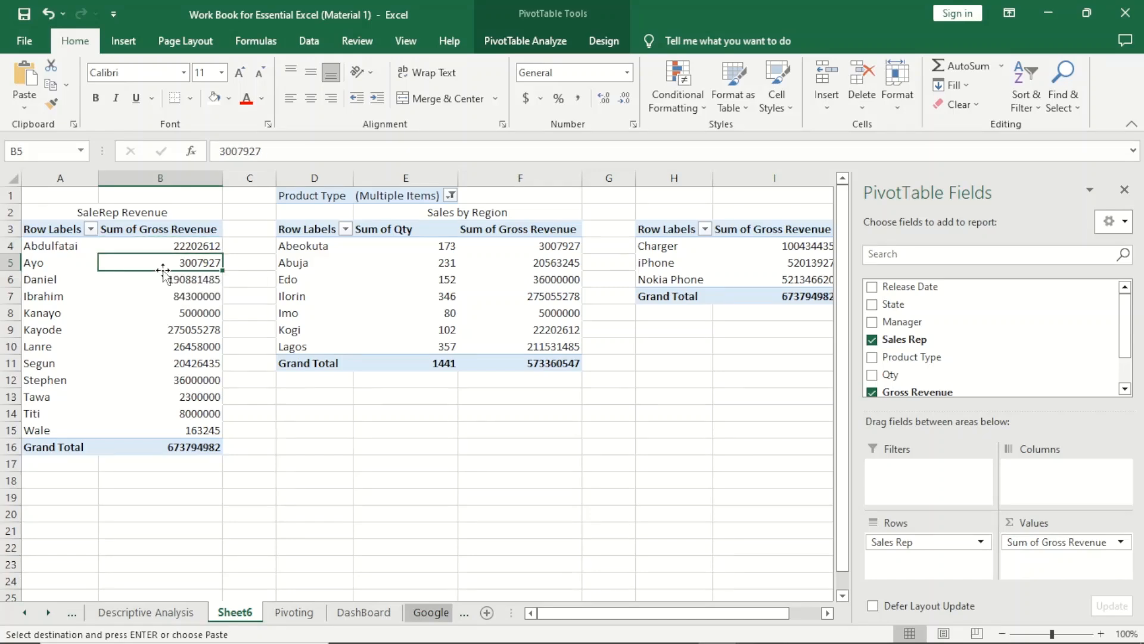
left_click(519, 45)
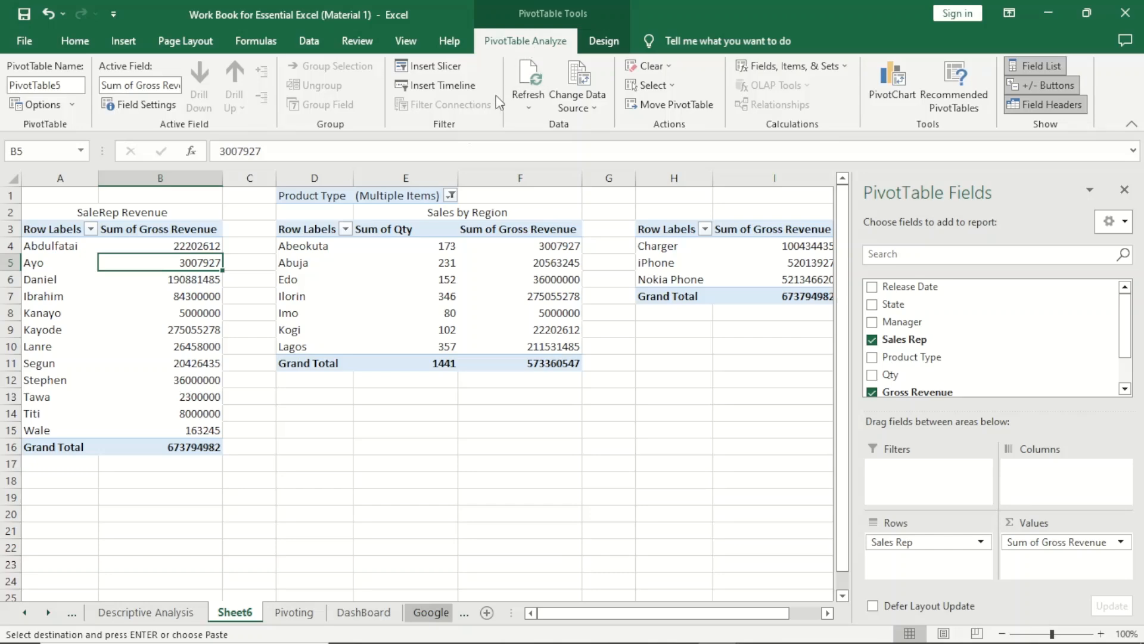
left_click(174, 285)
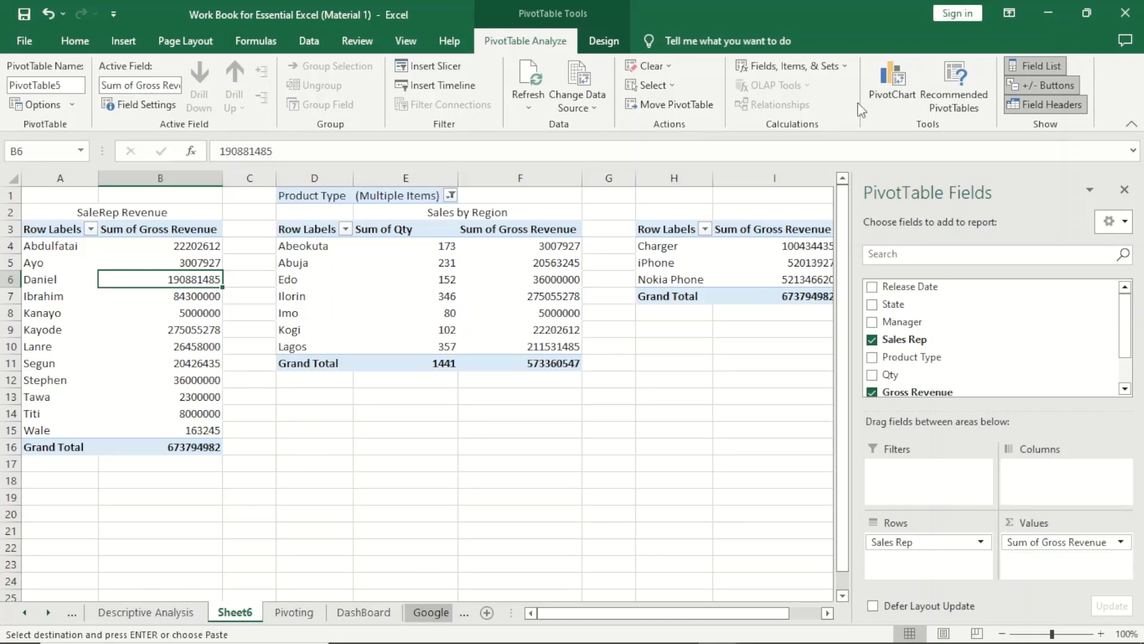
left_click(891, 78)
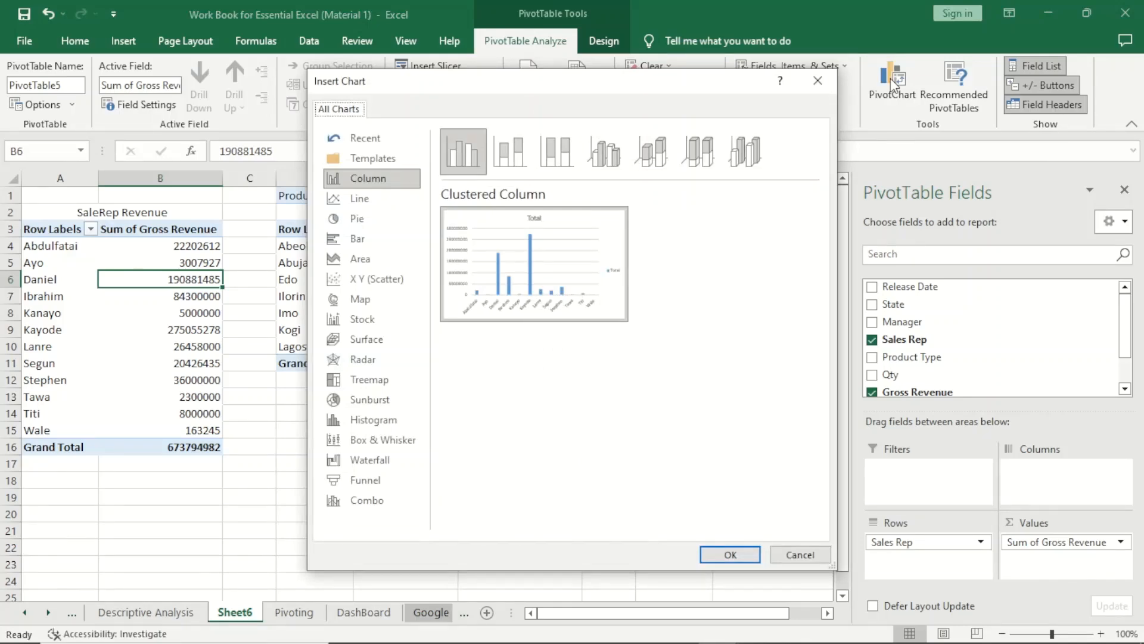
left_click(378, 235)
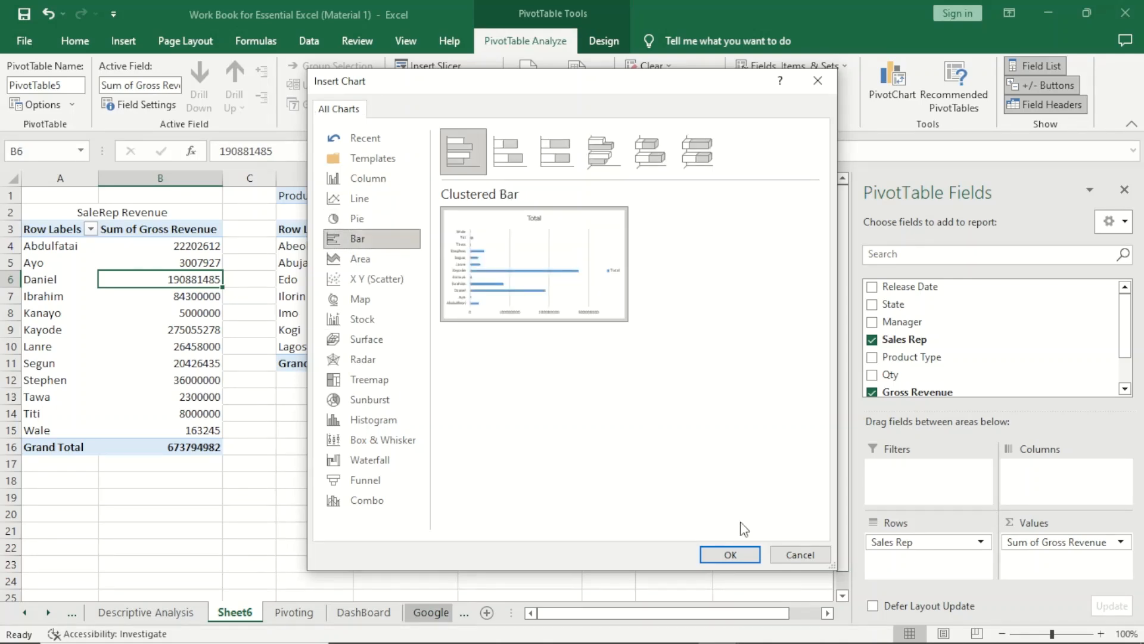
left_click(730, 556)
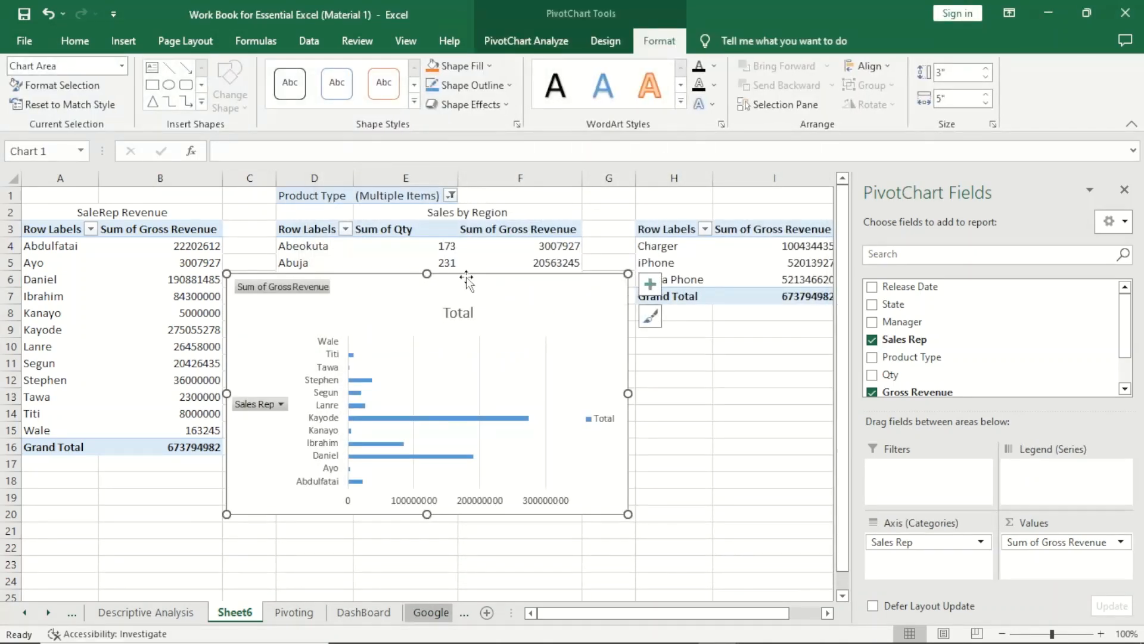
left_click_drag(472, 276, 522, 363)
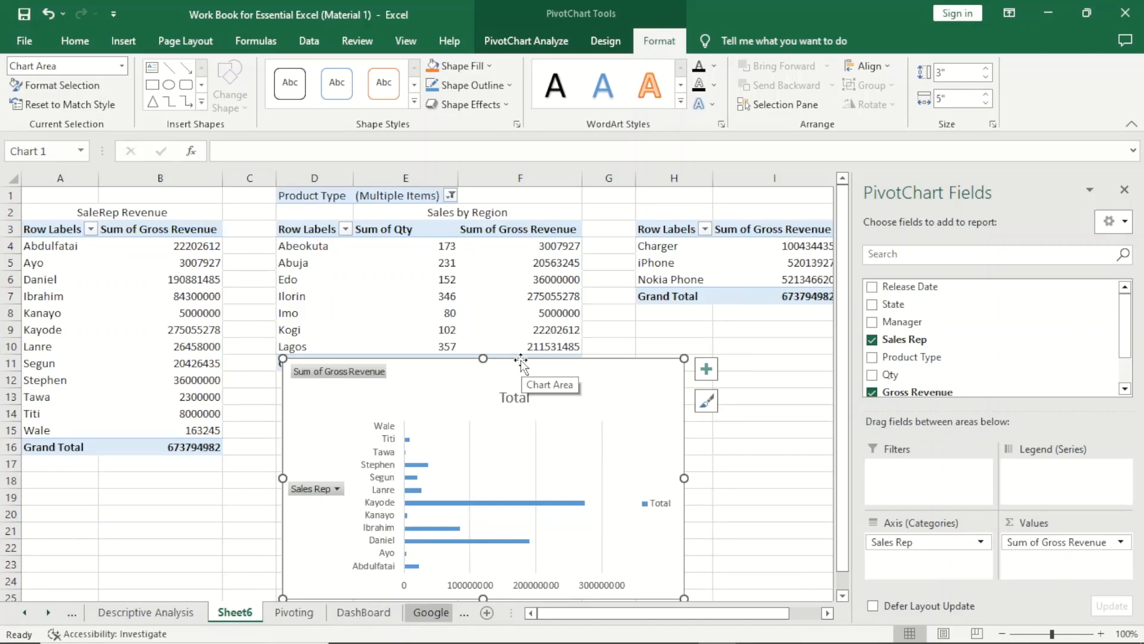
left_click_drag(522, 360, 235, 348)
Change the bar chart's title to "Sales Rep Revenue".
left_click(261, 389)
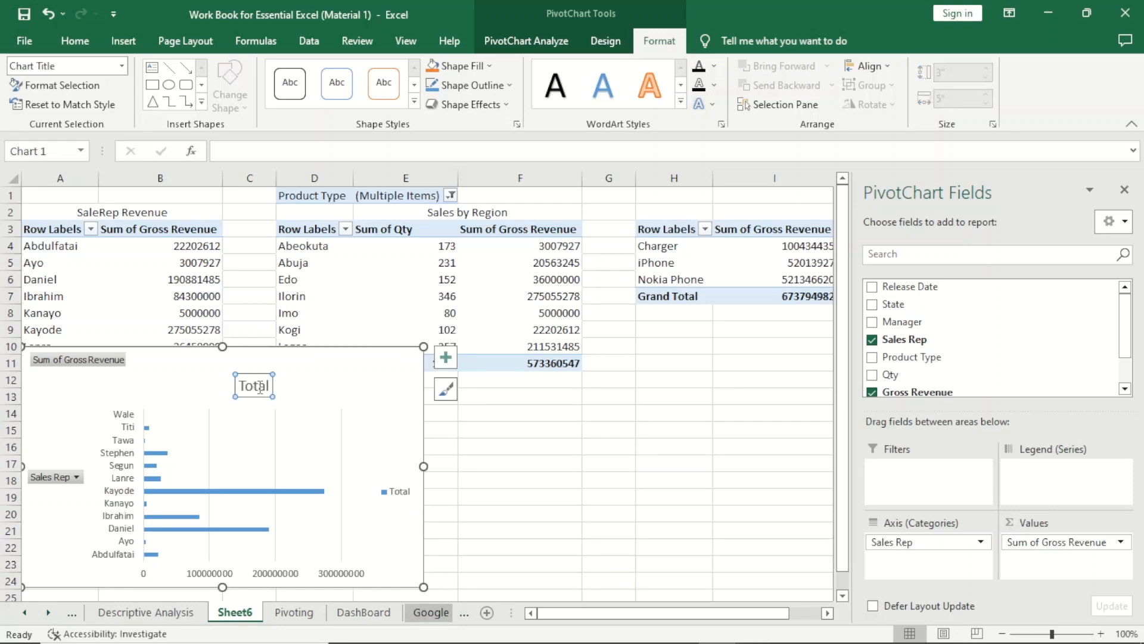
left_click(260, 389)
double_click(261, 391)
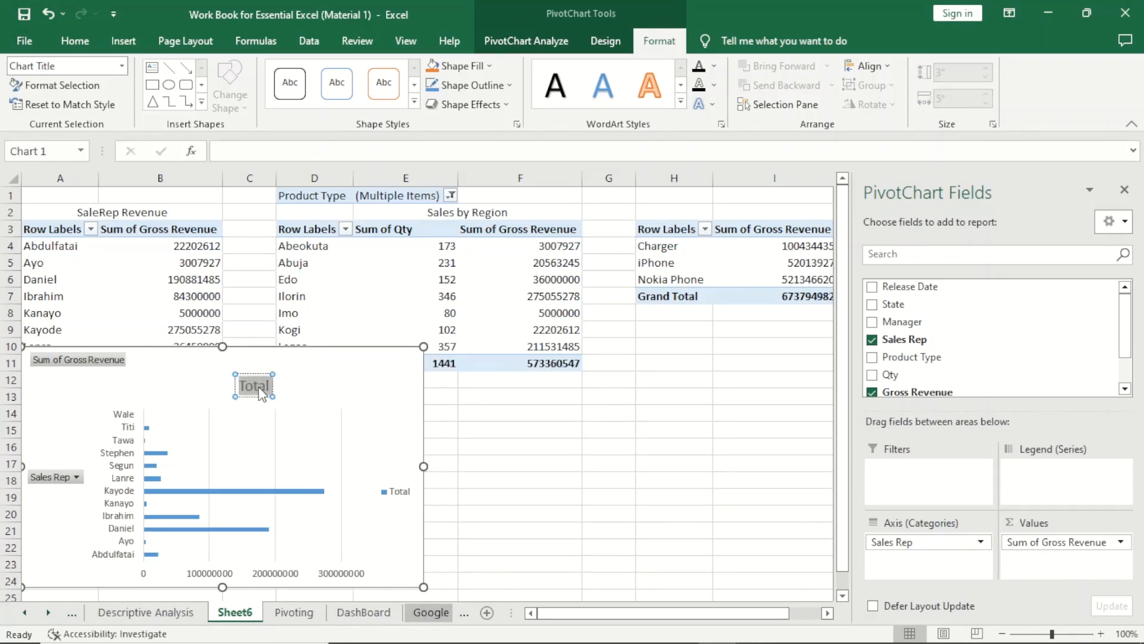
type("Sales Rep")
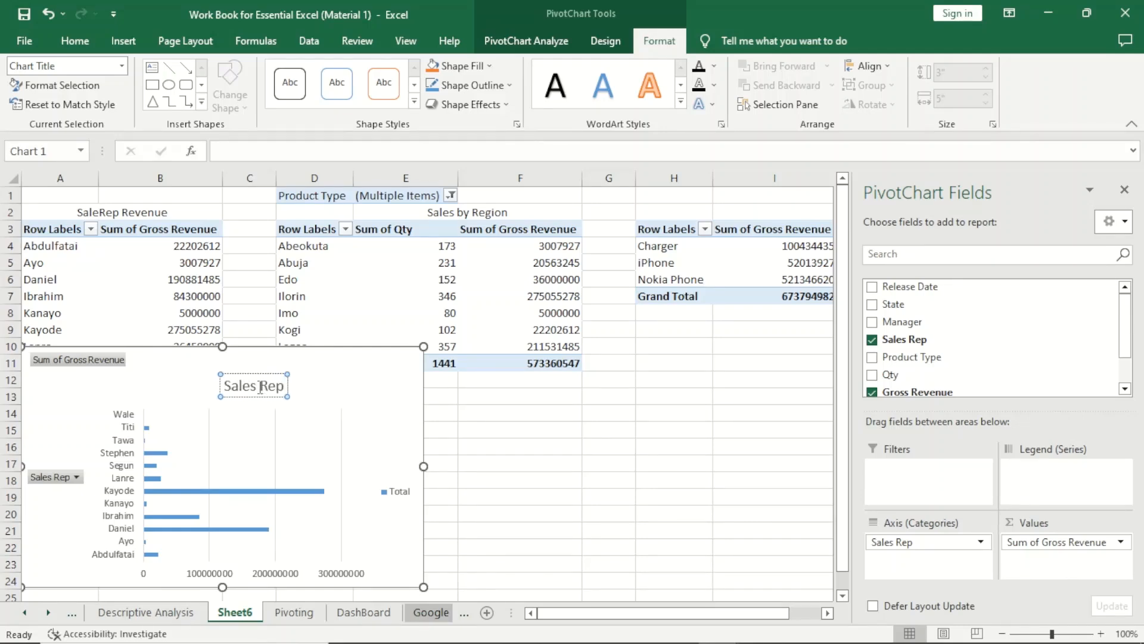
type(" Reven")
key("BackSpace")
key("BackSpace")
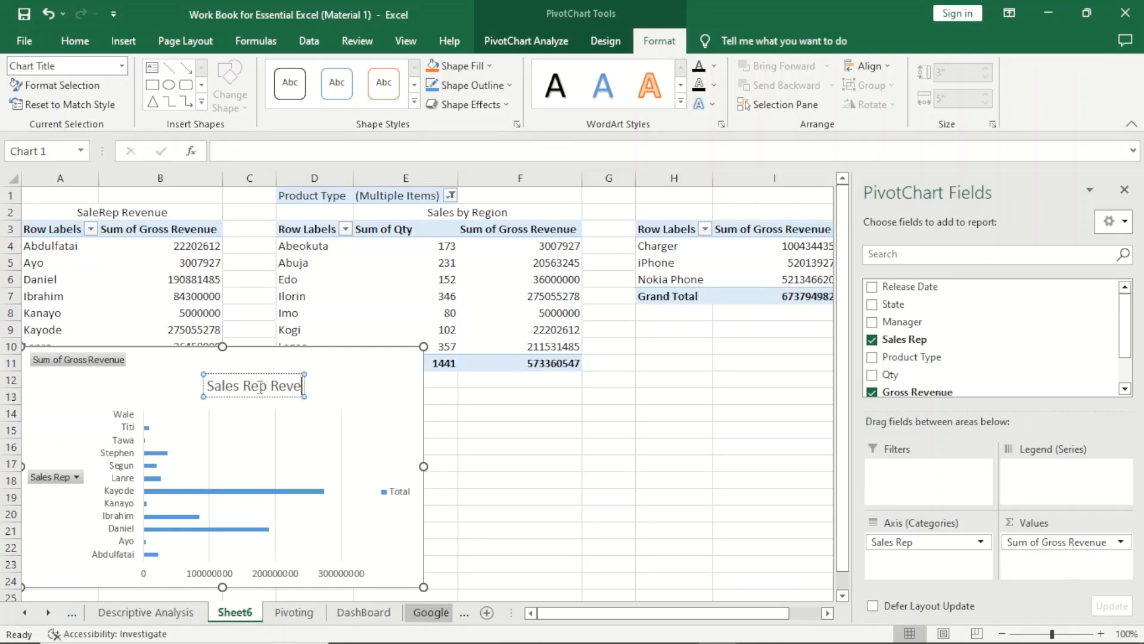
type("enue")
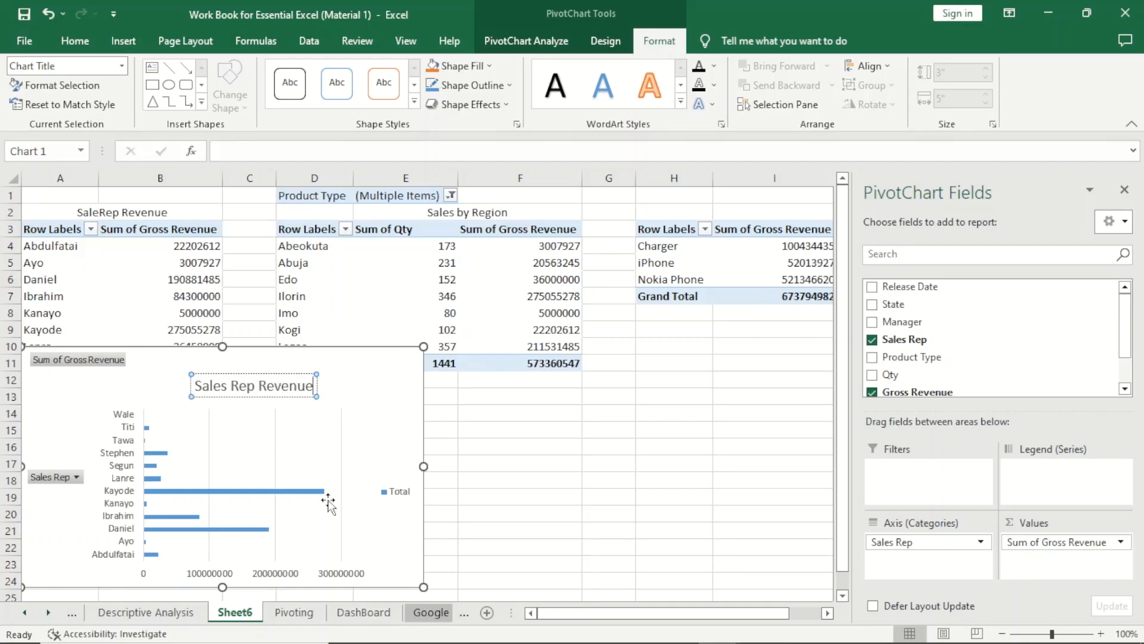
Hide all field buttons on the Sales Rep Revenue chart.
left_click(127, 480)
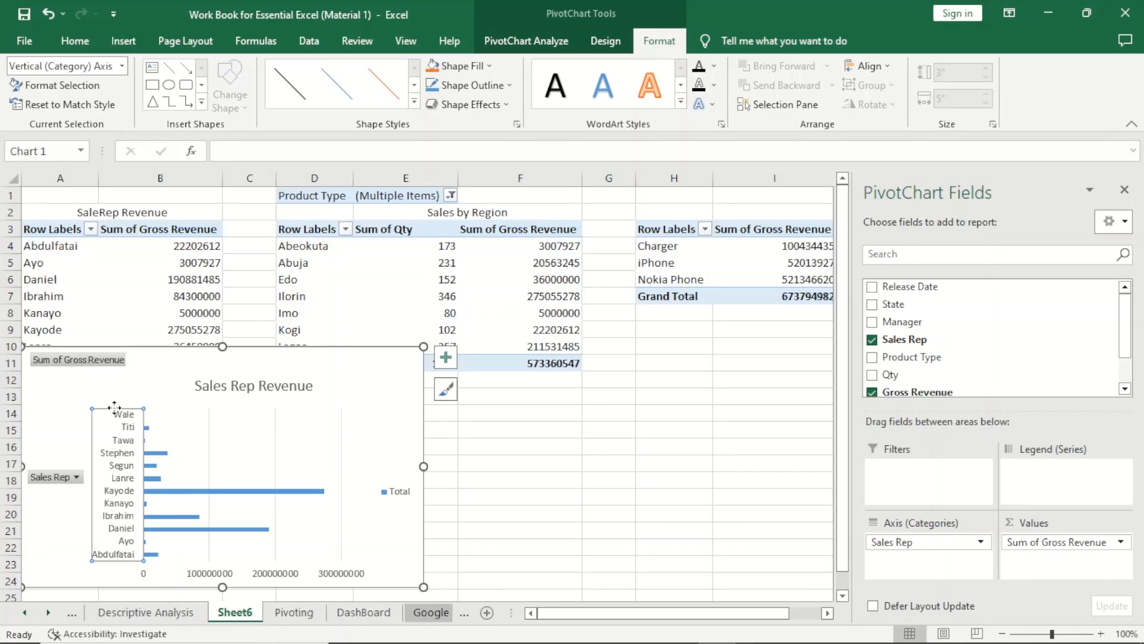
left_click(78, 477)
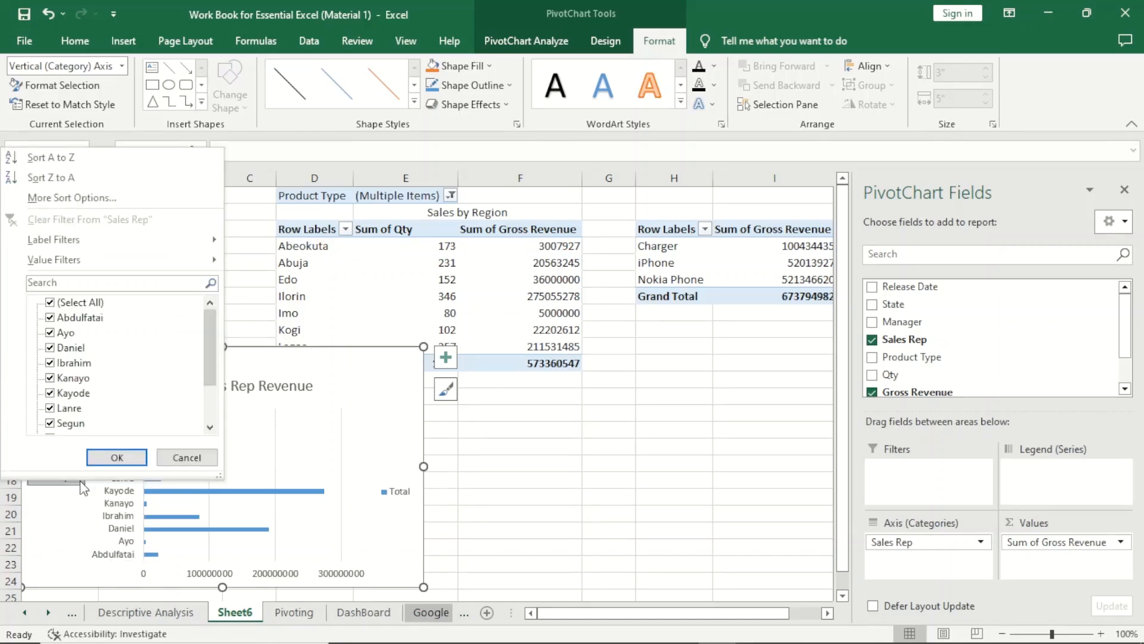
left_click(212, 455)
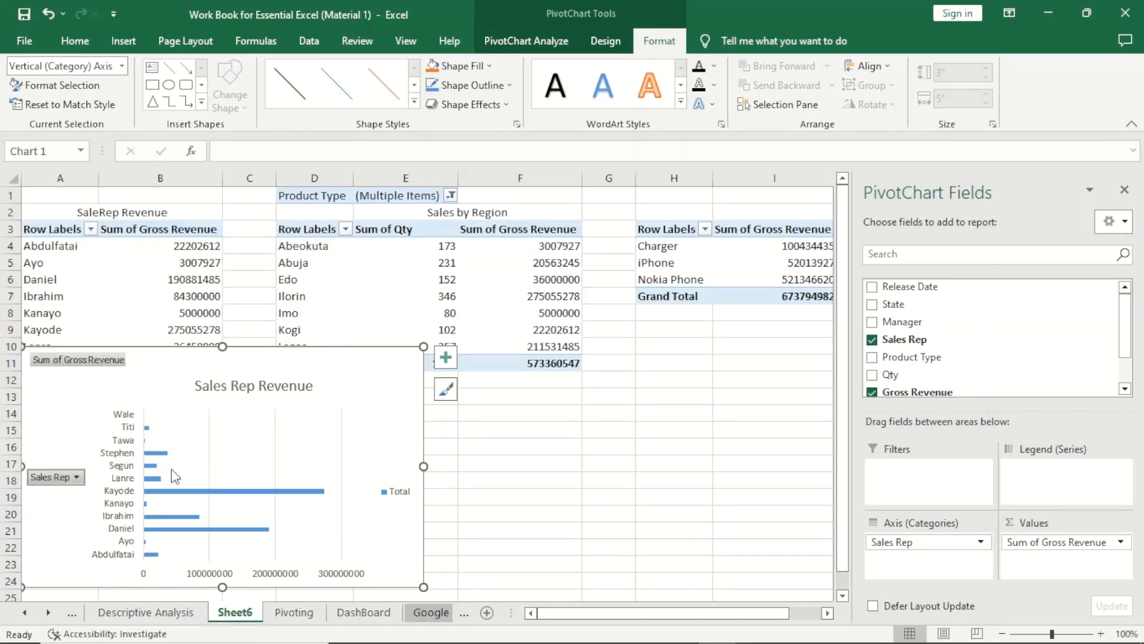
right_click(78, 483)
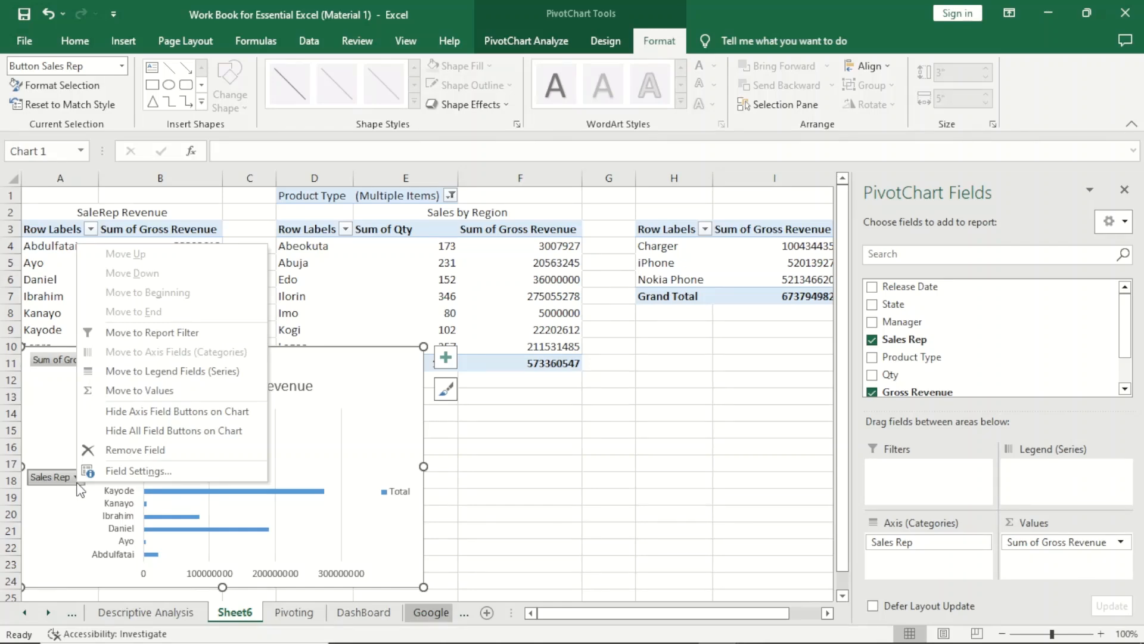
left_click(127, 434)
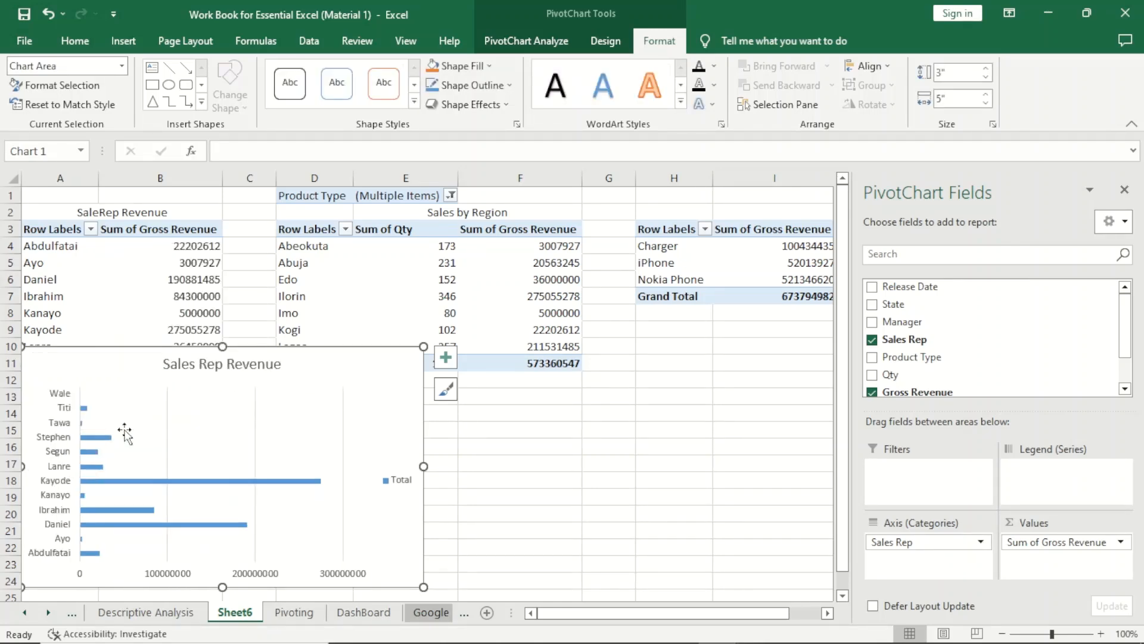
Delete the vertical gridlines and the Total legend from the Sales Rep Revenue chart.
left_click(252, 410)
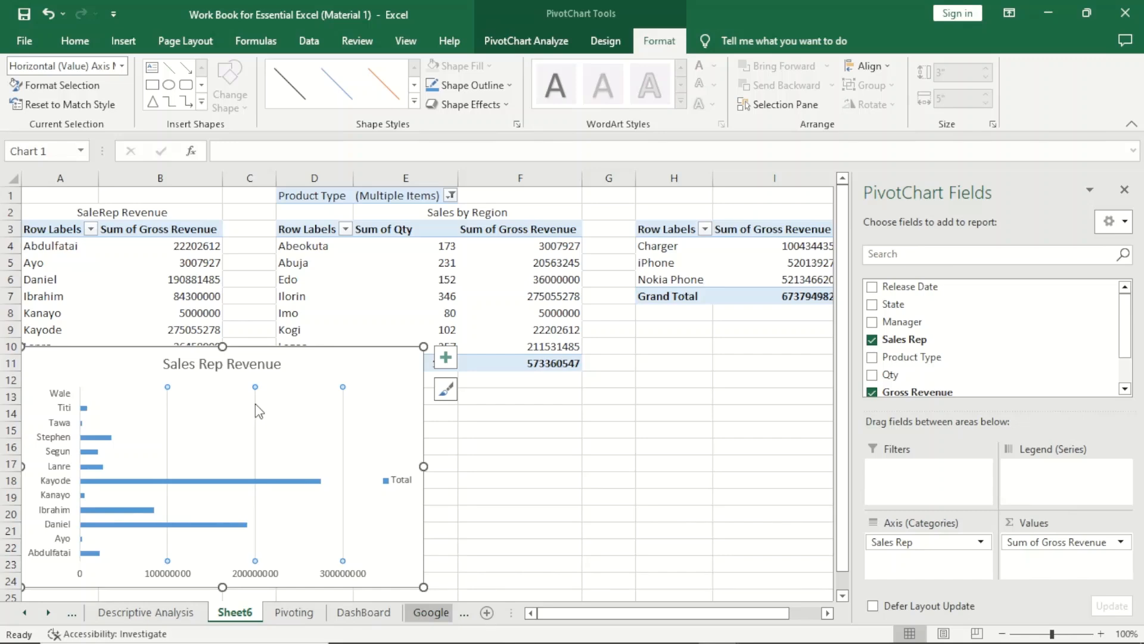
left_click(403, 483)
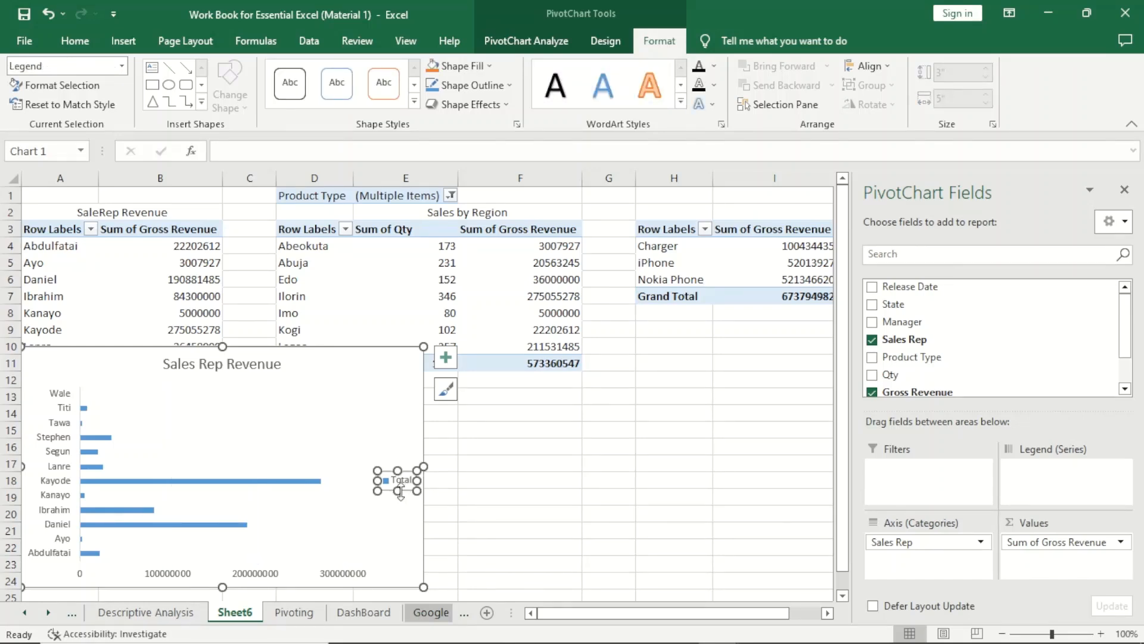
key("Delete")
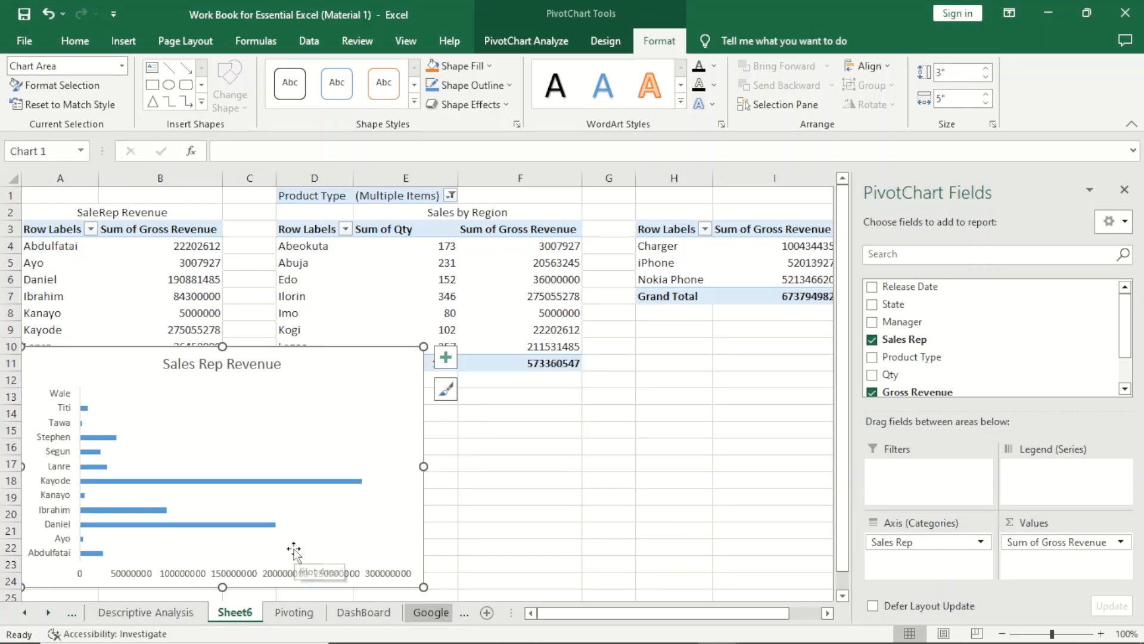
Apply quick layout Layout 2 to the Sales Rep Revenue chart to show data labels at the bar ends.
left_click(268, 567)
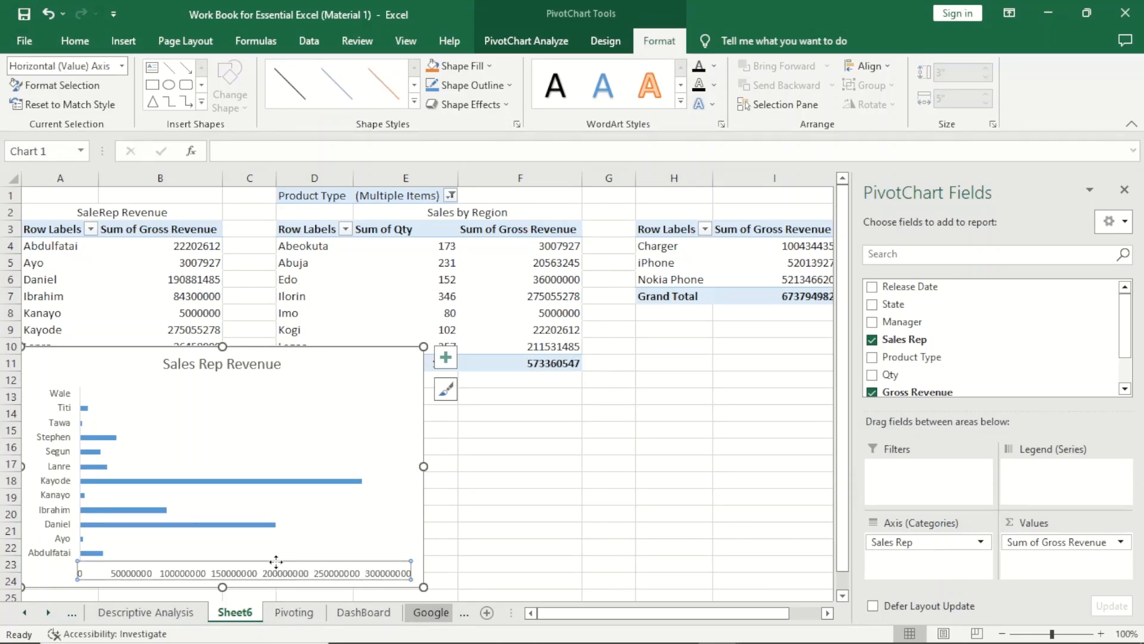
left_click(266, 483)
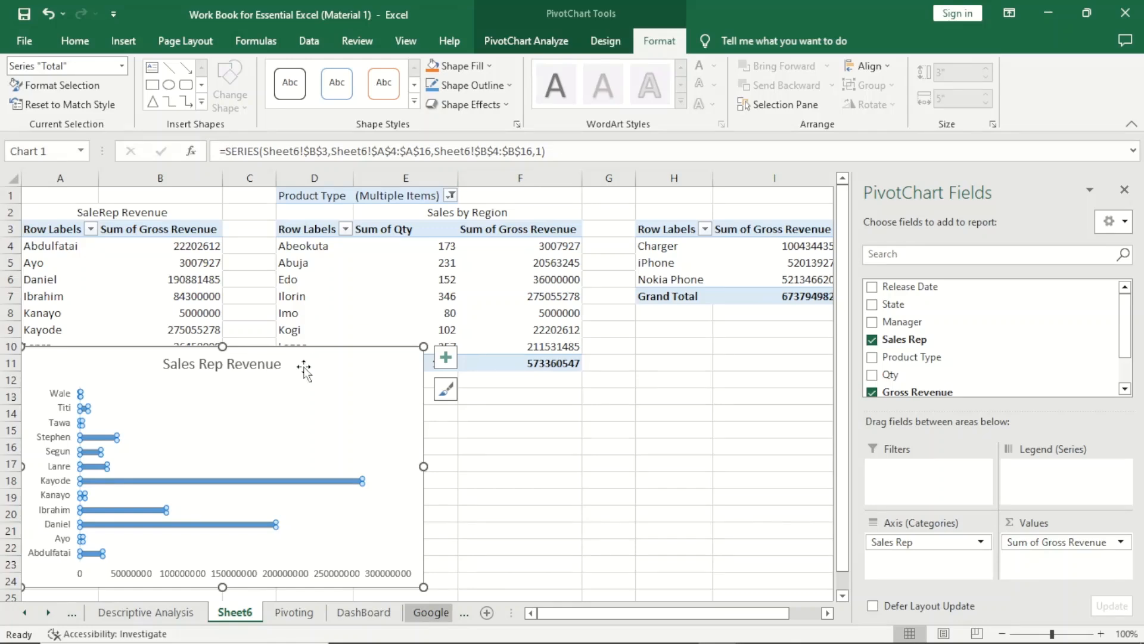
left_click(606, 41)
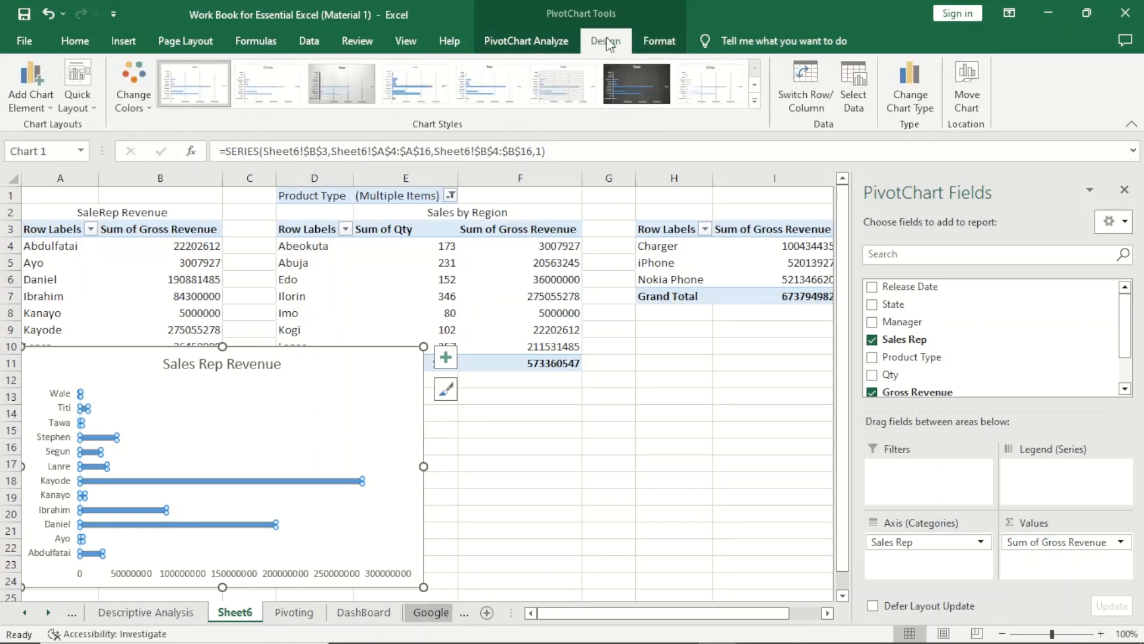
left_click(95, 114)
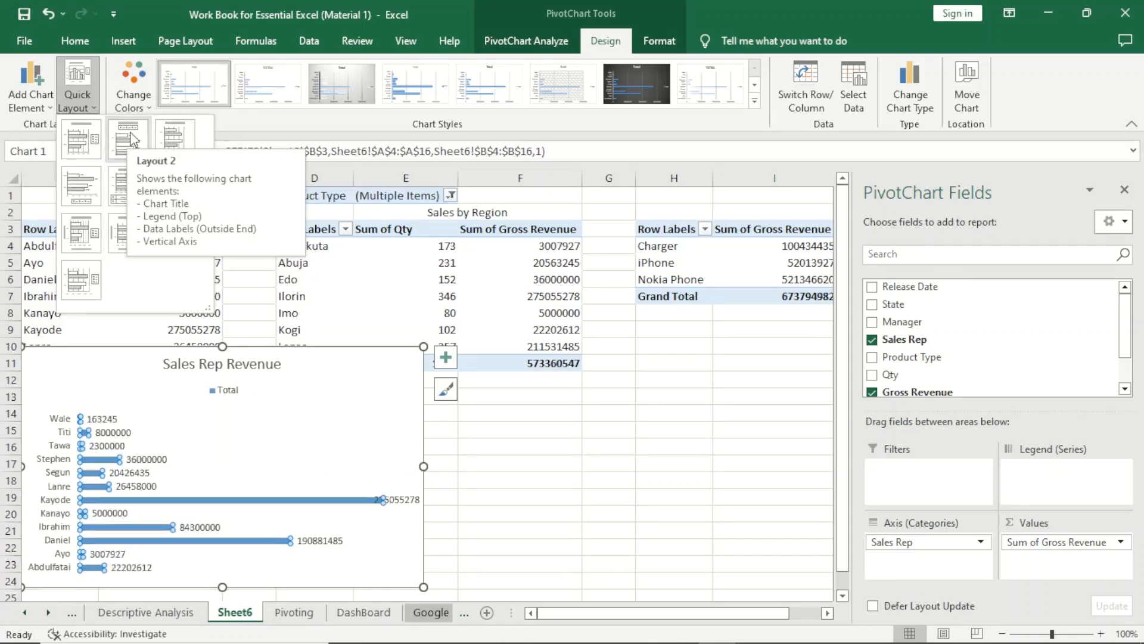
left_click(124, 138)
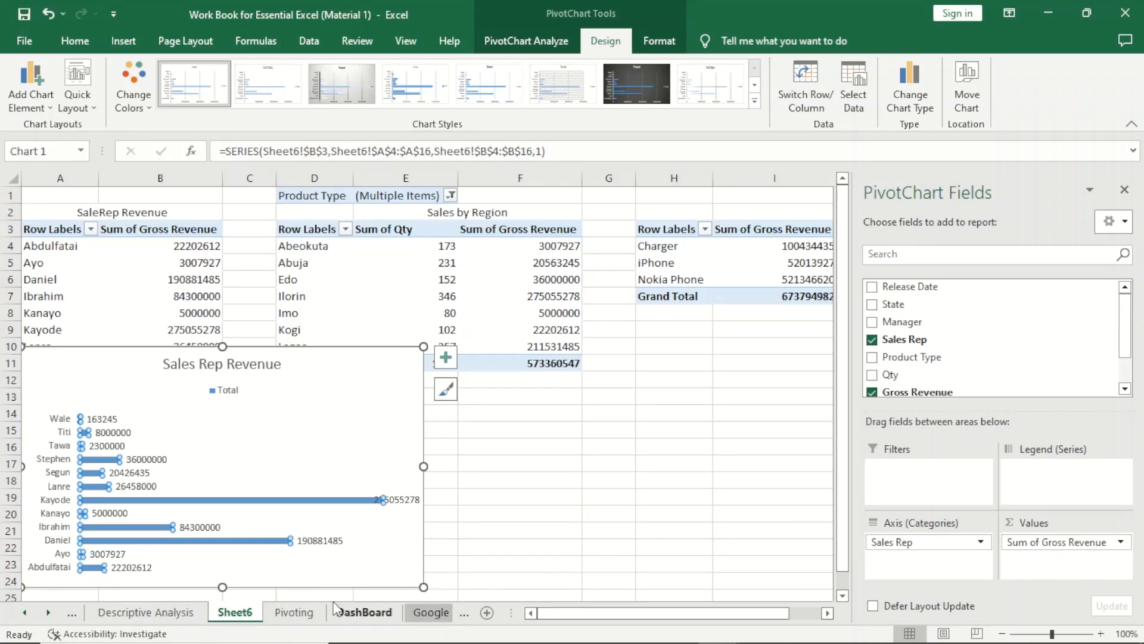
Add a new worksheet and name it Dashboard2.
left_click(487, 614)
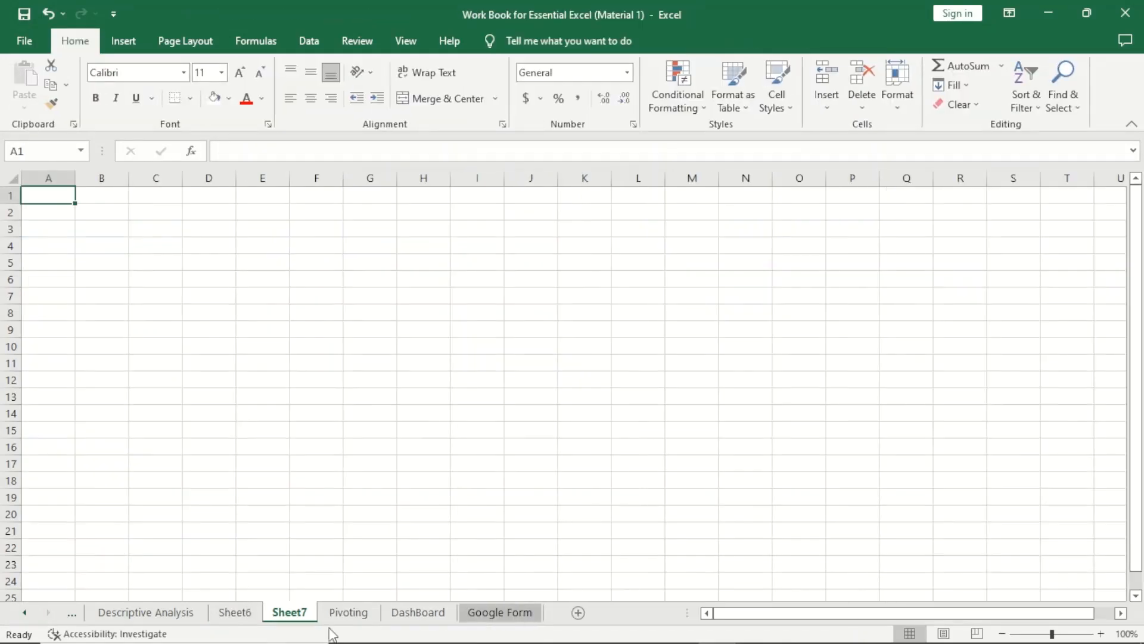
type("Da")
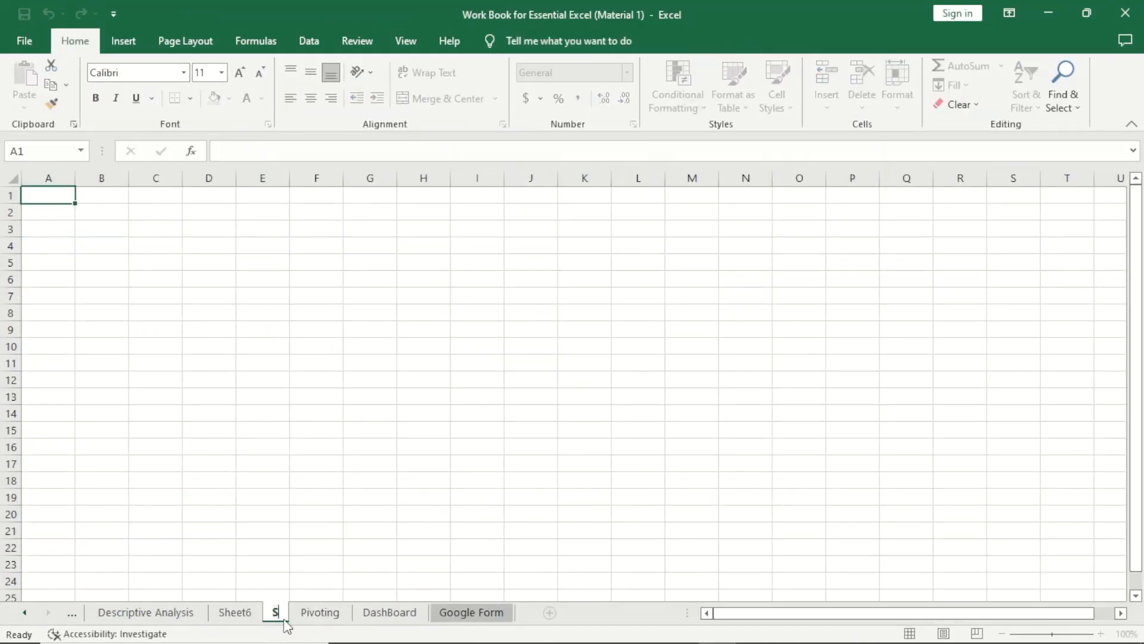
type("shboard")
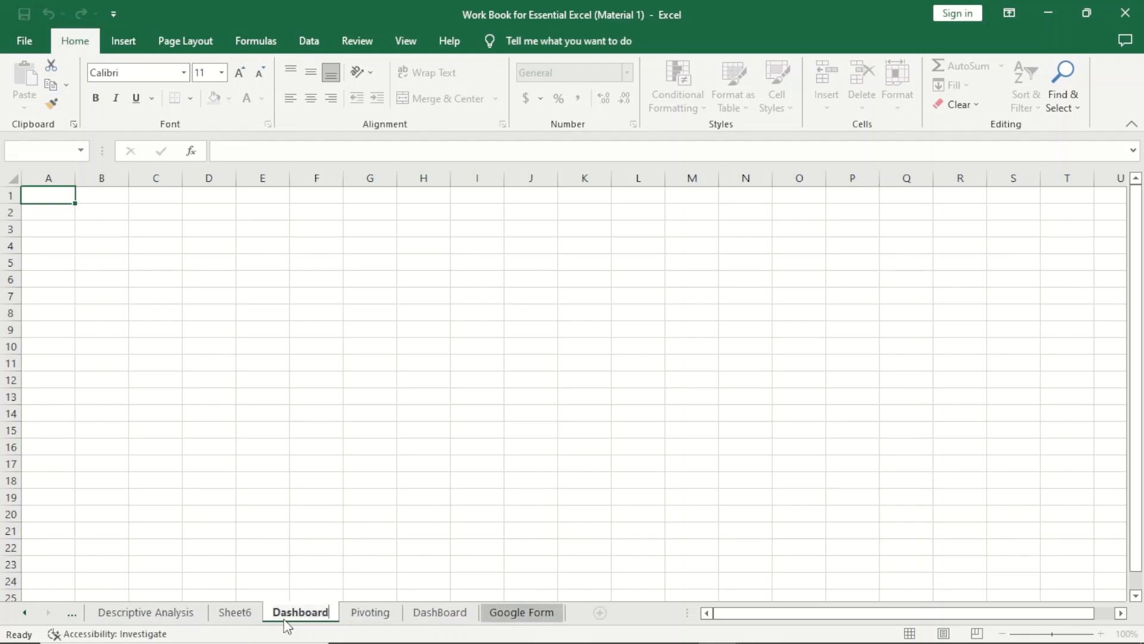
key("Return")
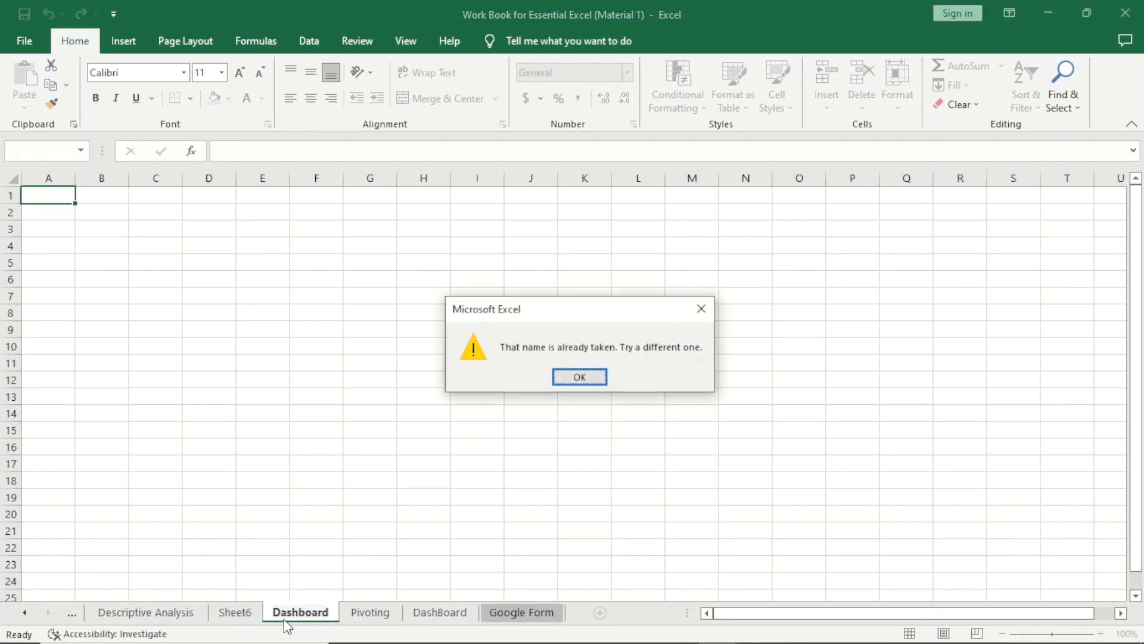
left_click(580, 378)
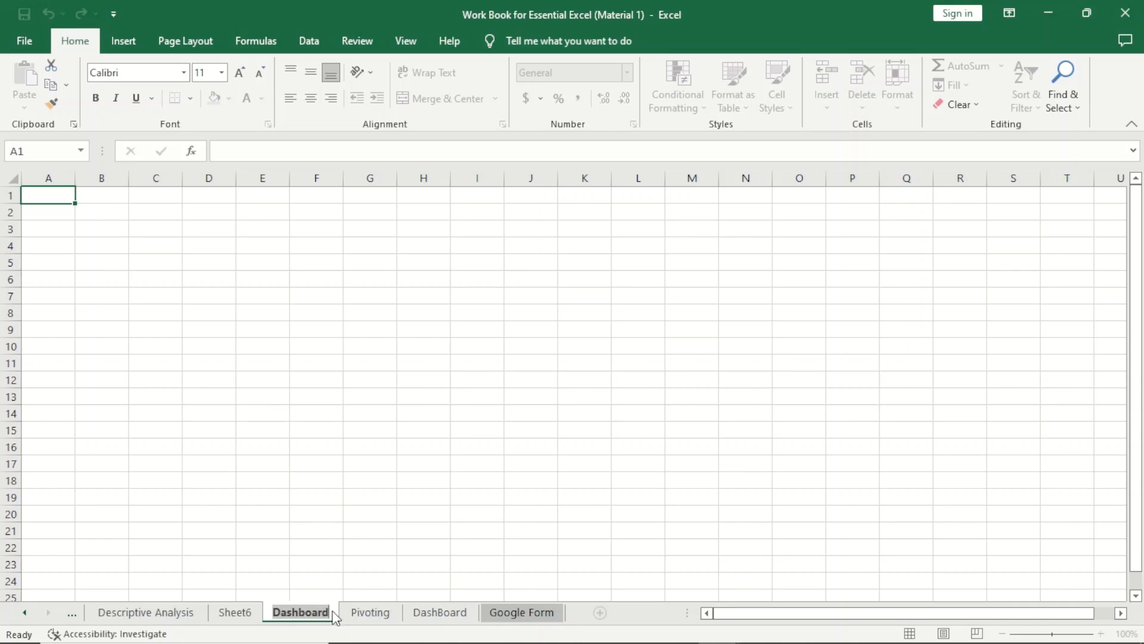
key("Return")
key("Return")
key("Right")
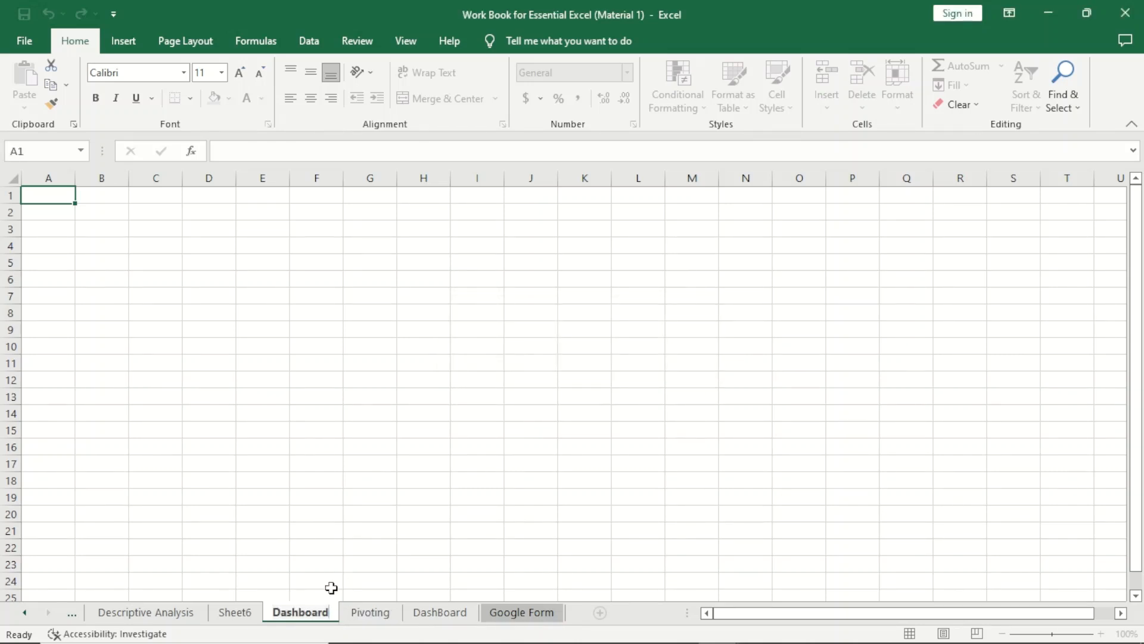
type("2")
key("Return")
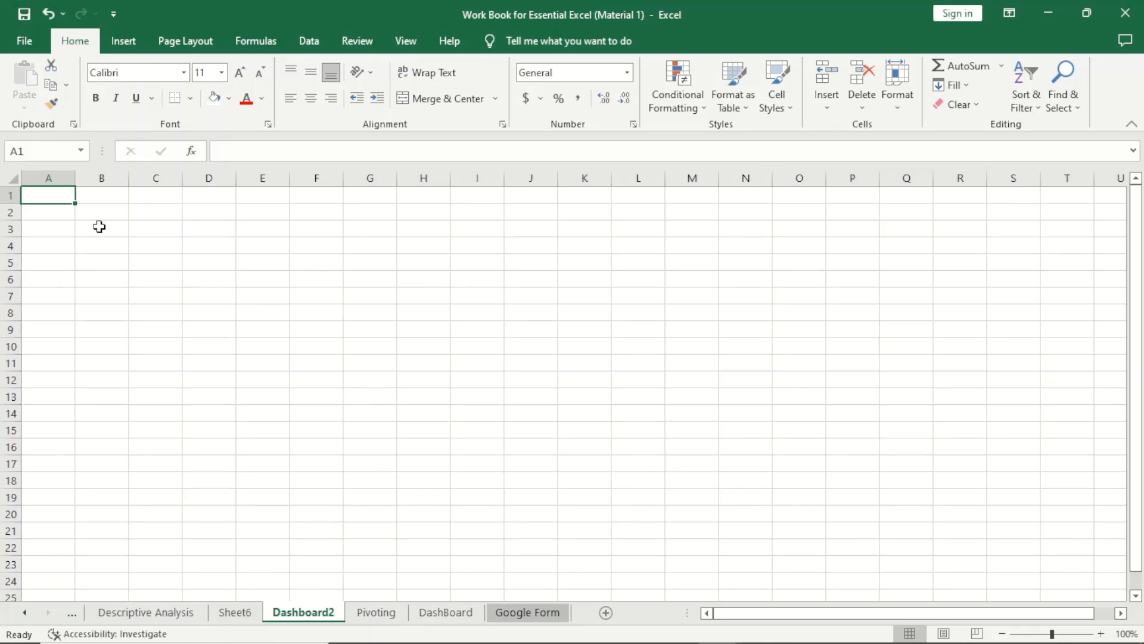
Fill the range A1:Y75 on the Dashboard2 sheet with light gray as the dashboard background.
left_click_drag(60, 197, 1054, 588)
left_click(229, 99)
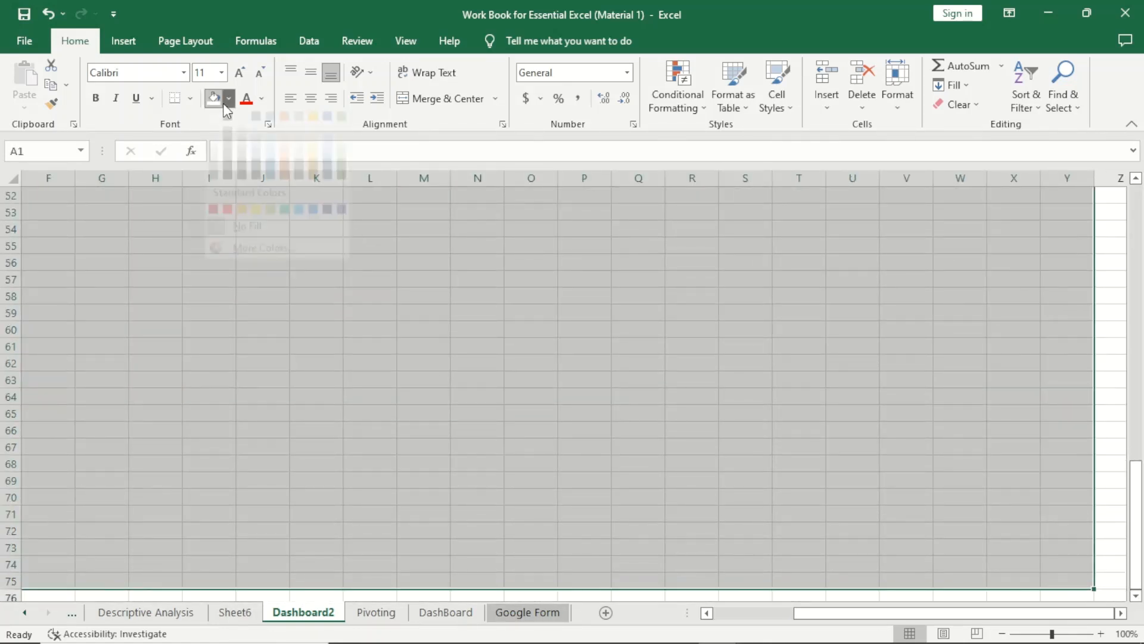
left_click(213, 174)
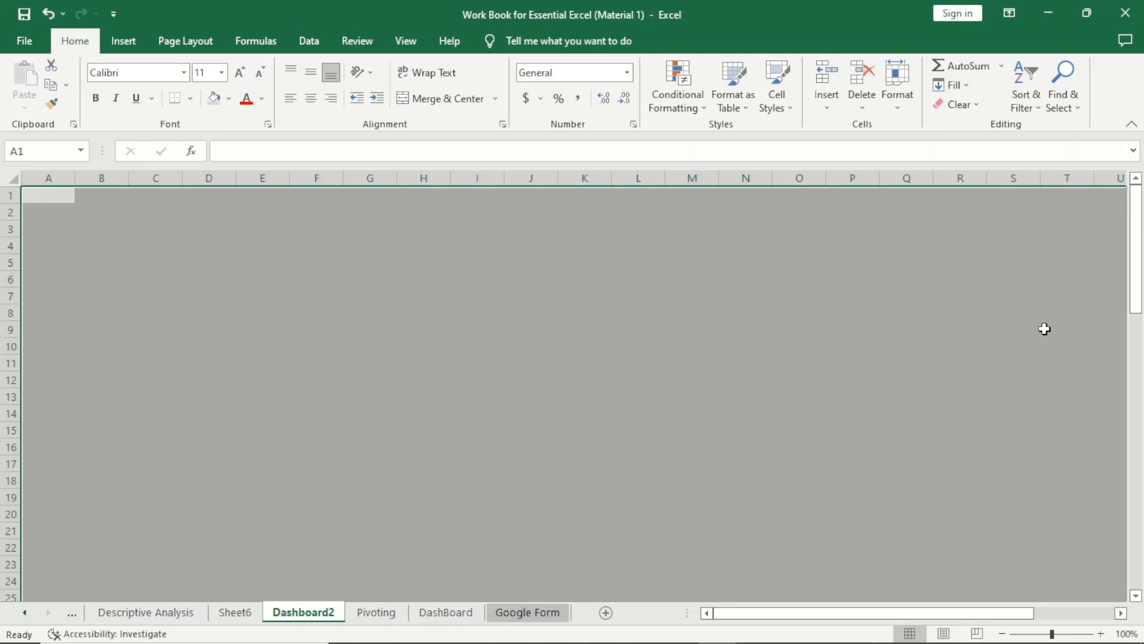
left_click(406, 306)
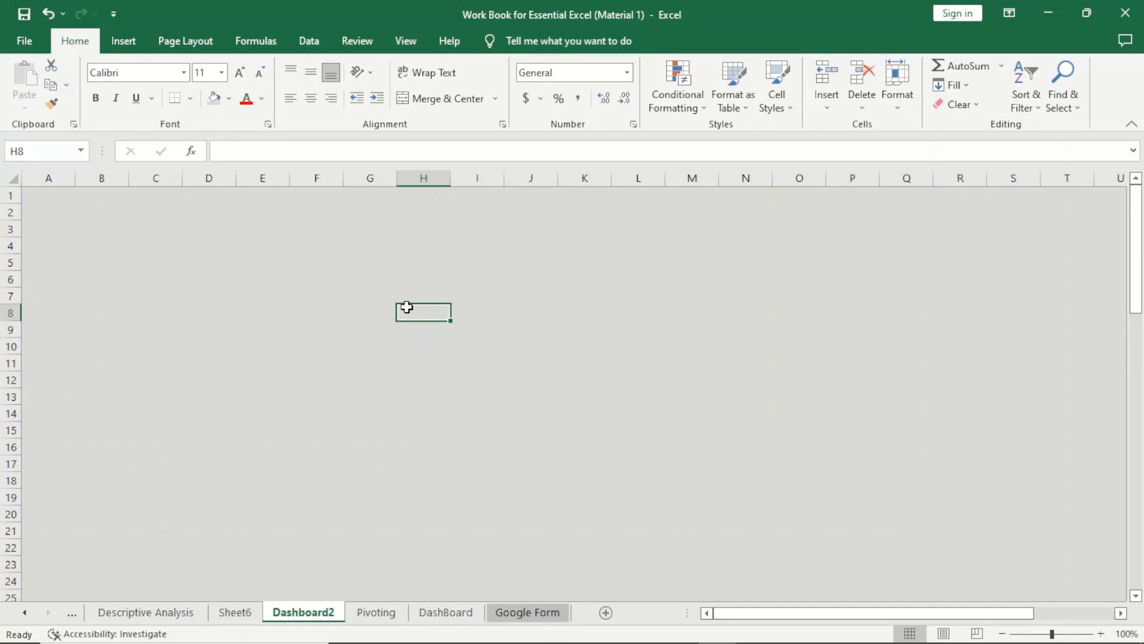
Copy the Sales Rep Revenue chart from Sheet6 to Dashboard2 and place it in the sheet's upper-left corner, starting around row 2.
left_click(235, 613)
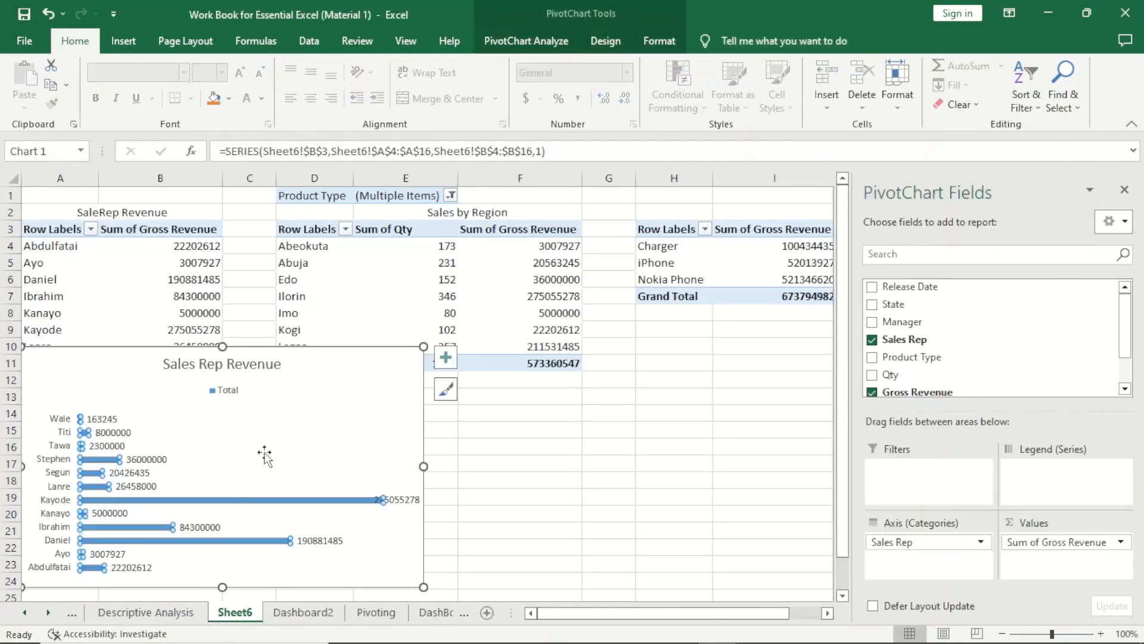
left_click(422, 410)
right_click(423, 411)
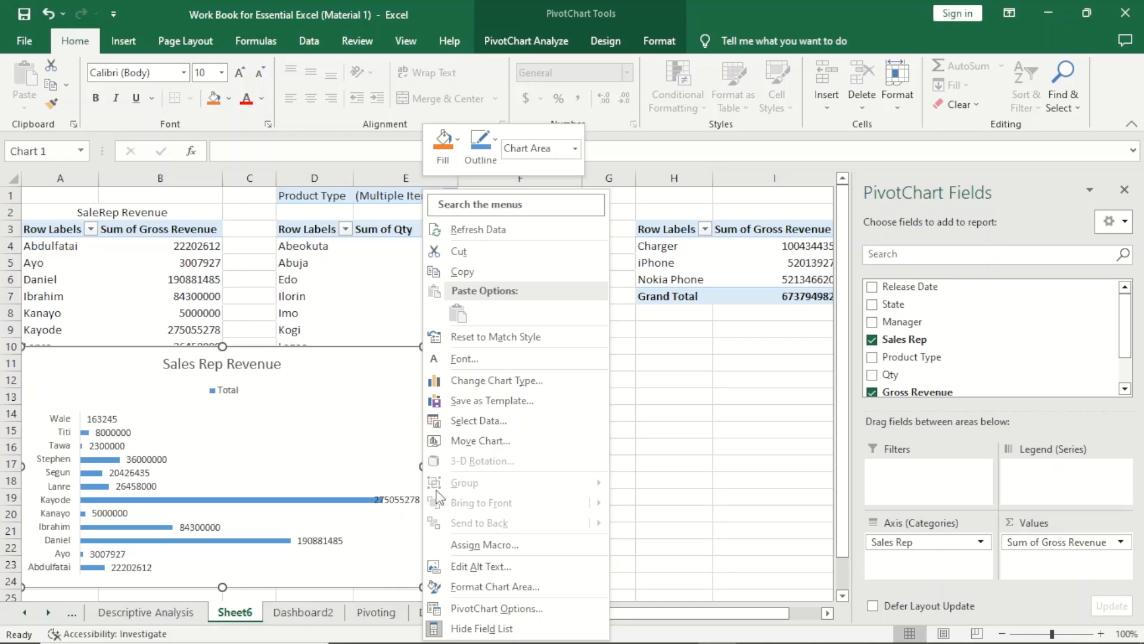
left_click(489, 270)
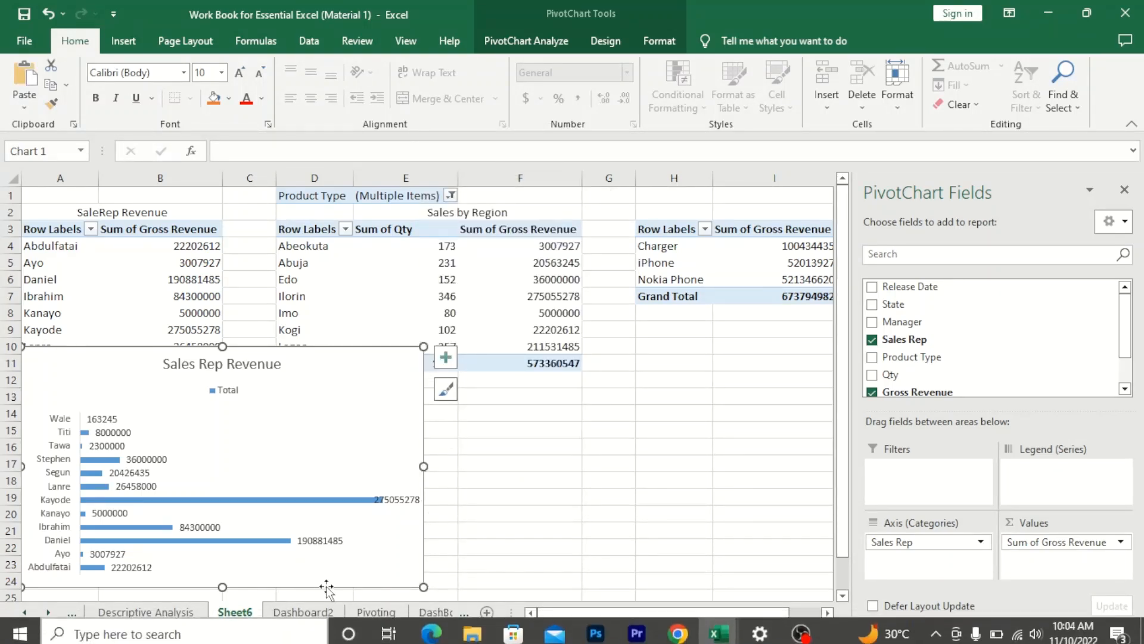
left_click(304, 612)
left_click(123, 240)
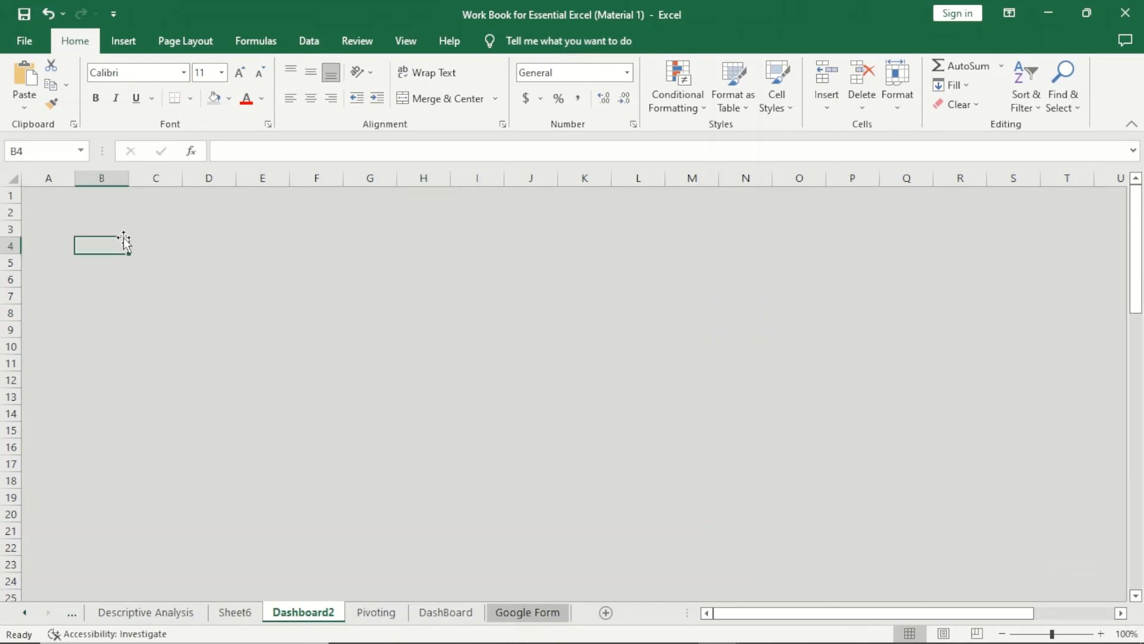
right_click(153, 260)
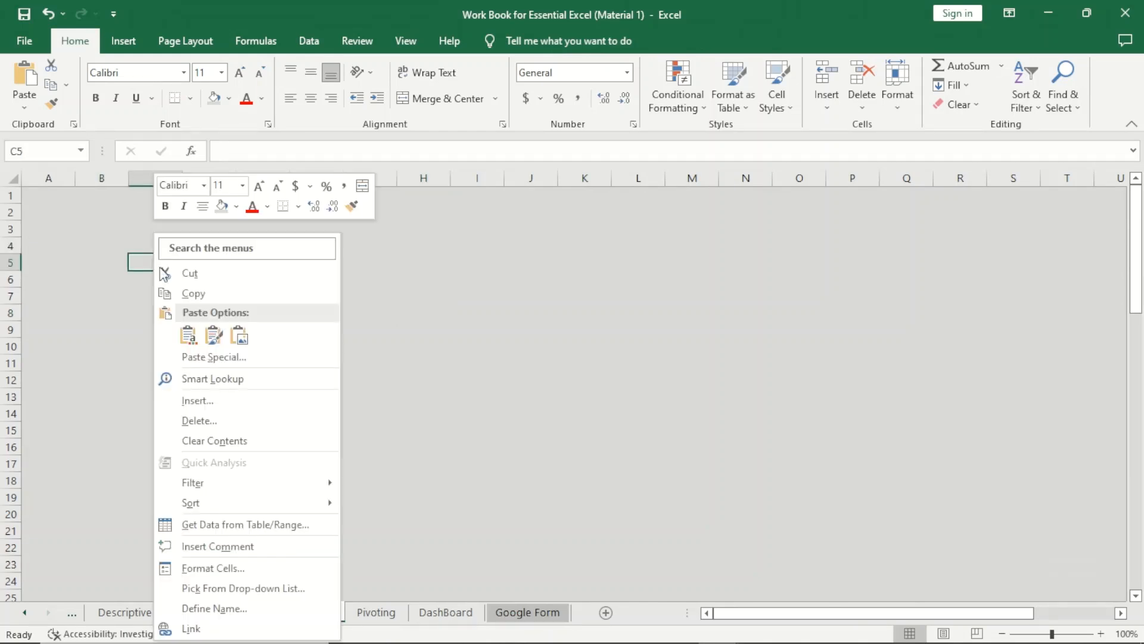
left_click(189, 336)
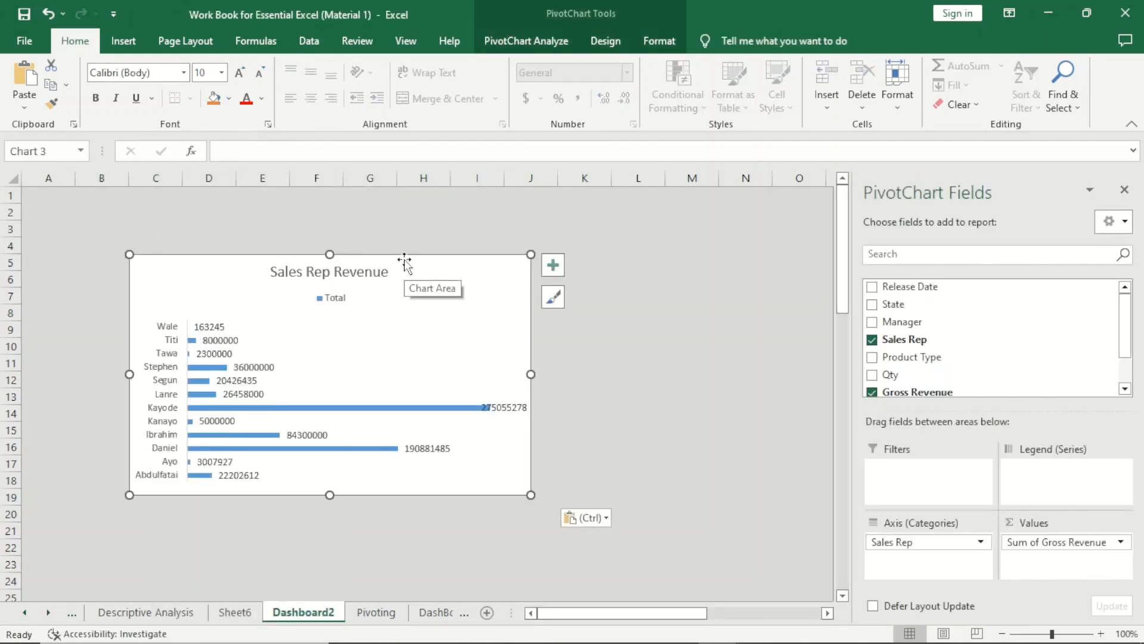
left_click_drag(404, 266, 324, 206)
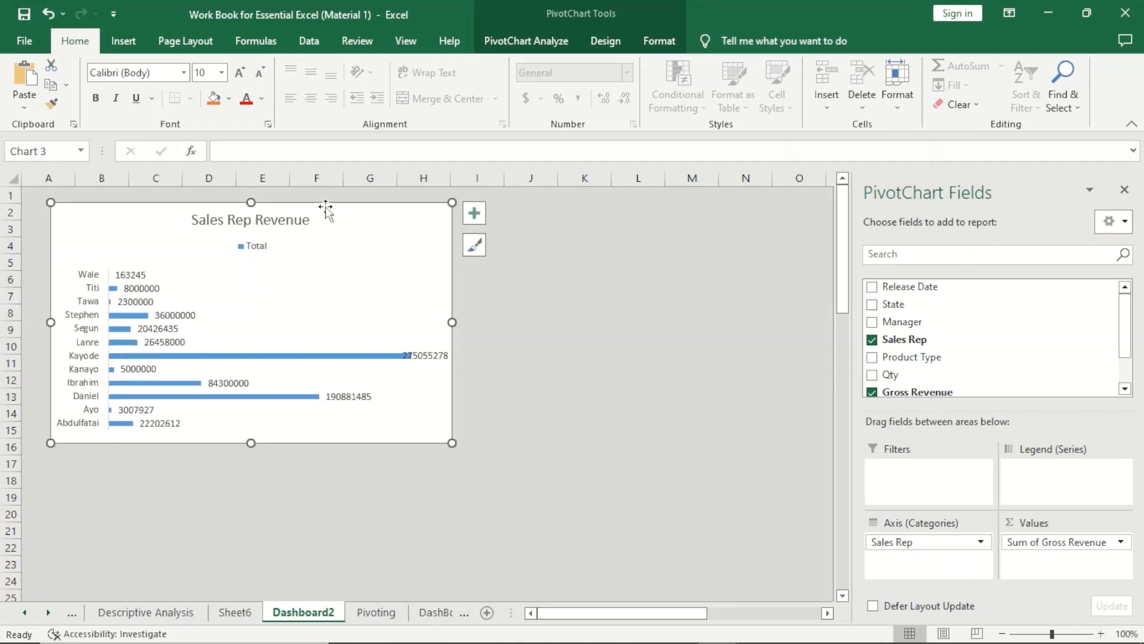
Insert a Pie pivot chart from the Sales by Region pivot table on Sheet6 and place it beside the Sales Rep Revenue chart.
left_click(256, 612)
left_click(519, 277)
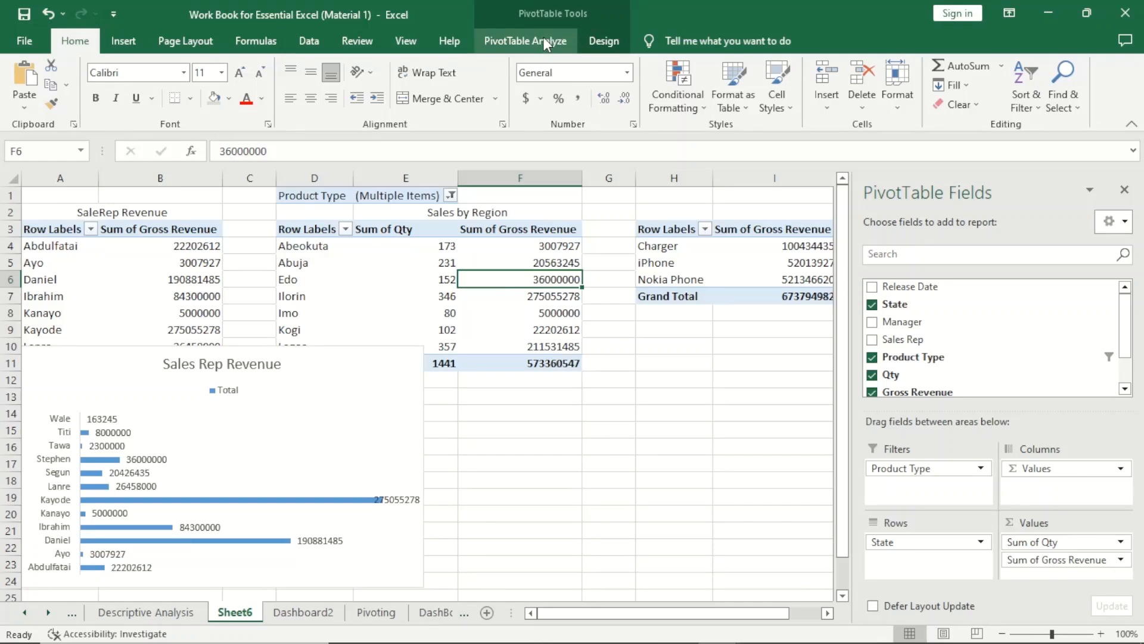
left_click(413, 247)
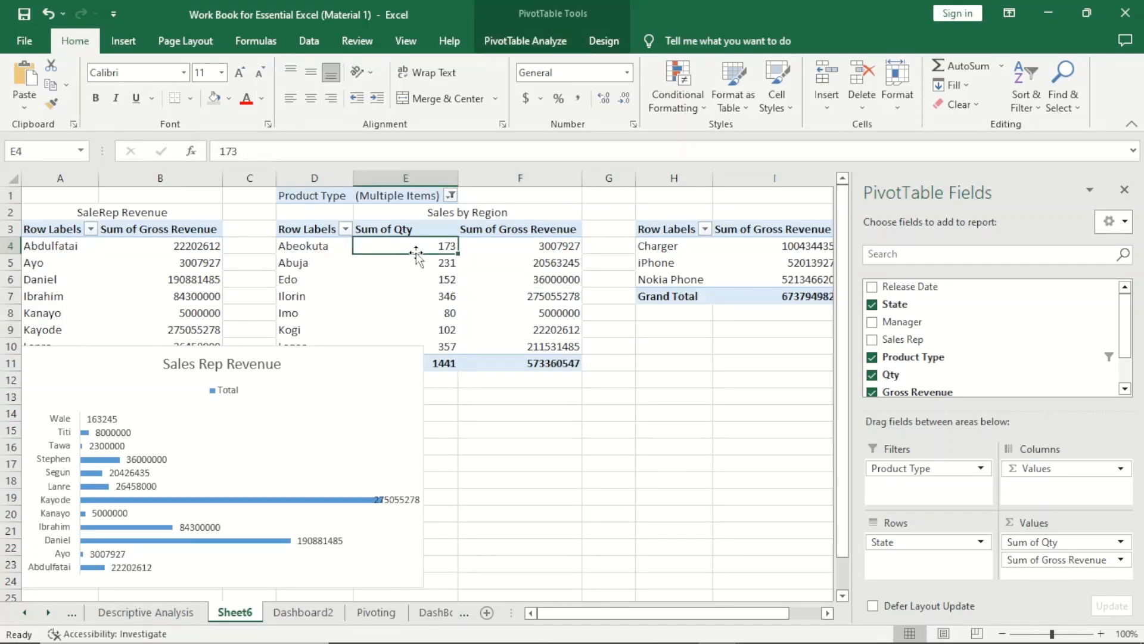
left_click(546, 36)
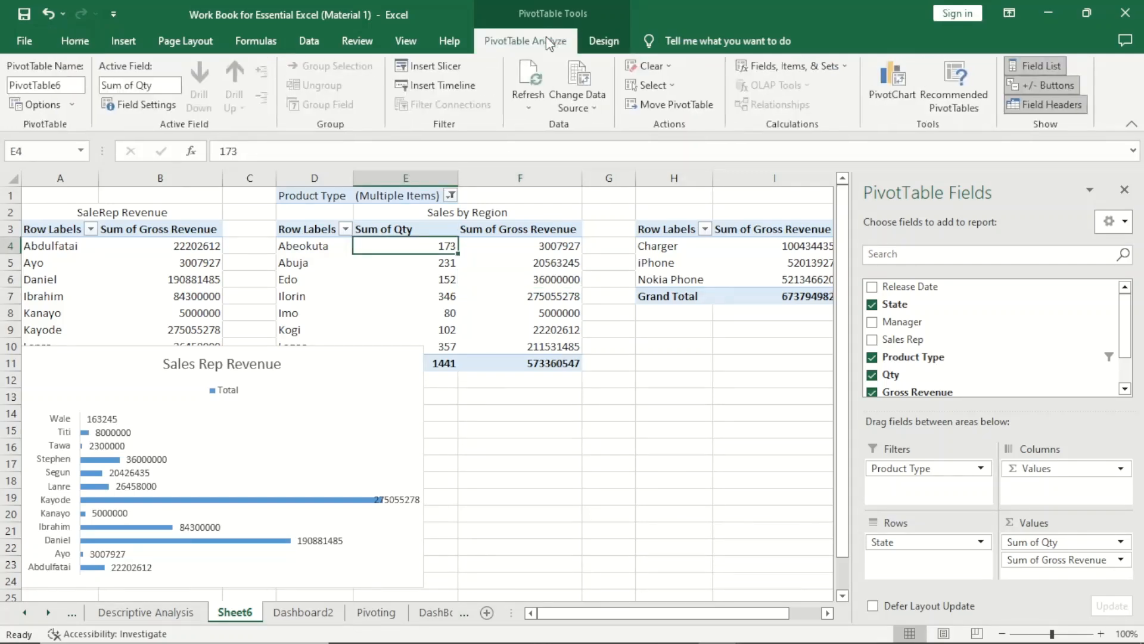
left_click(895, 76)
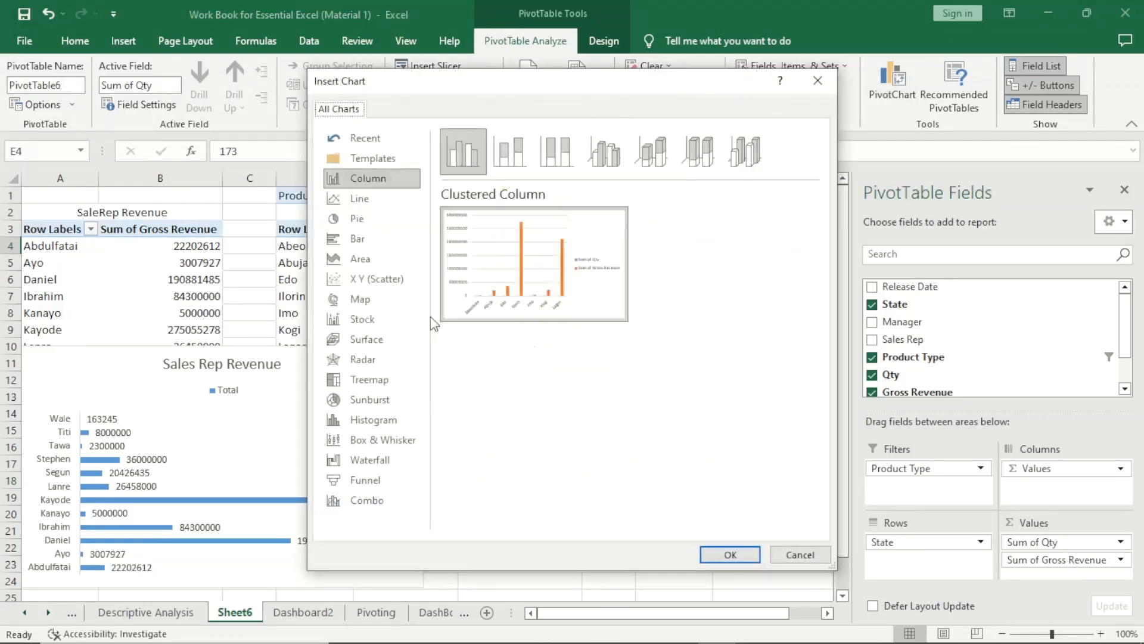
left_click(360, 226)
mouse_move(577, 271)
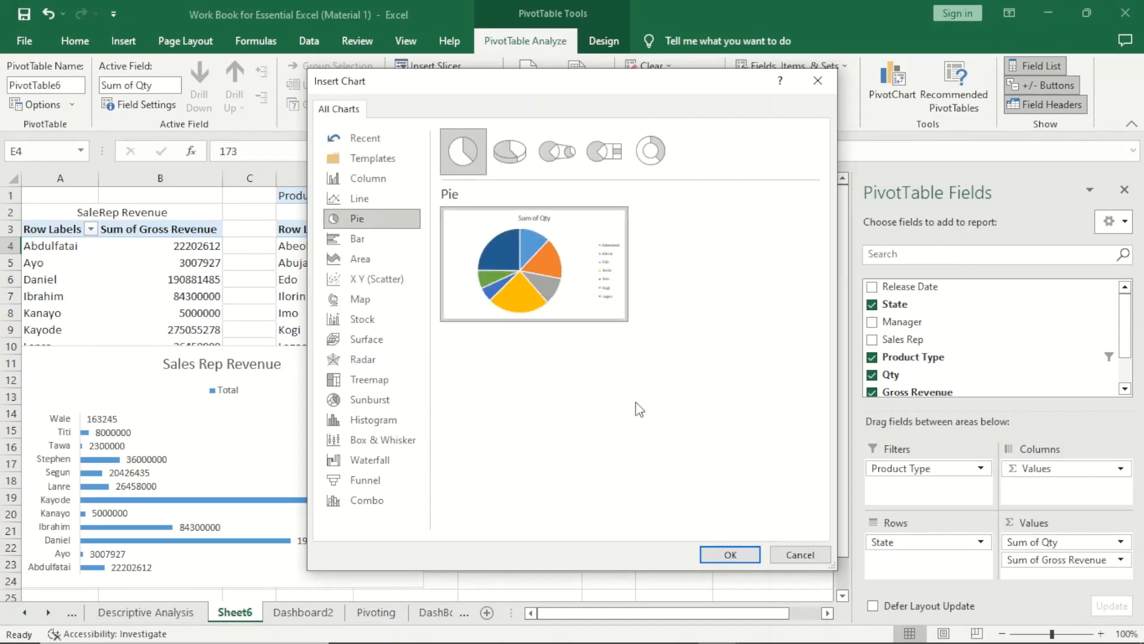
left_click(730, 555)
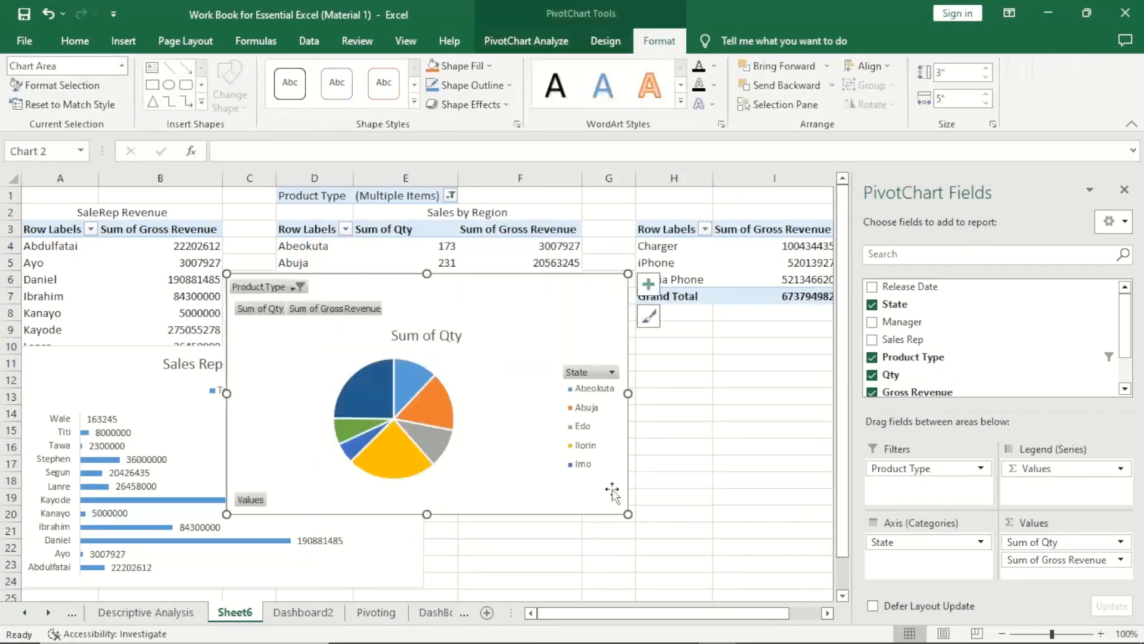
left_click_drag(476, 276, 680, 344)
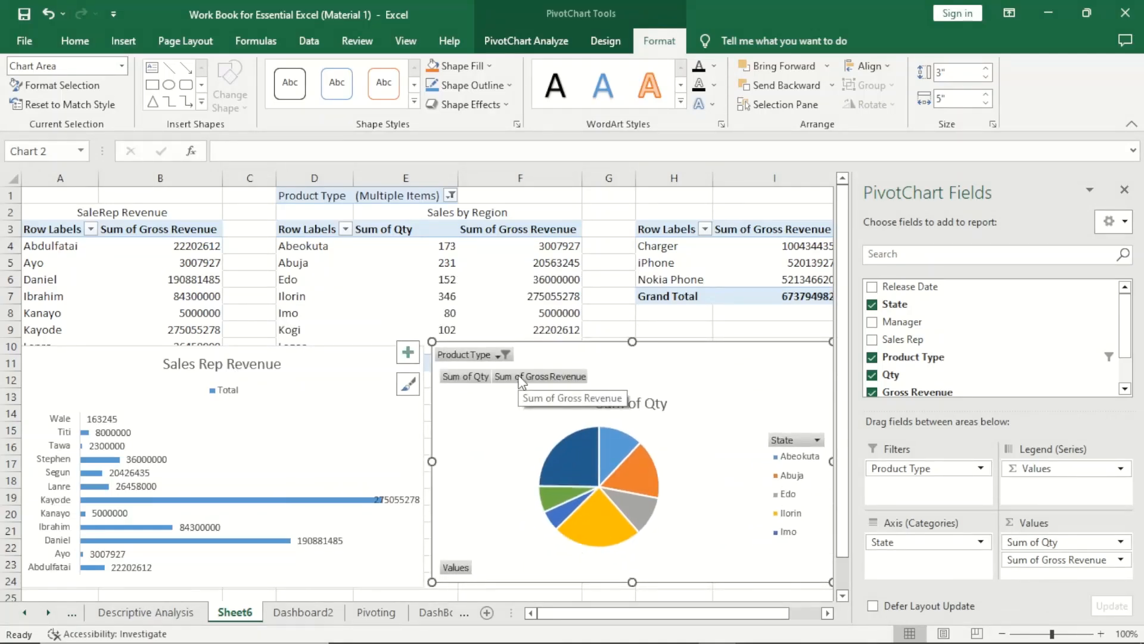
Hide all field buttons on the pie chart and change its title to Sales By Region.
right_click(522, 382)
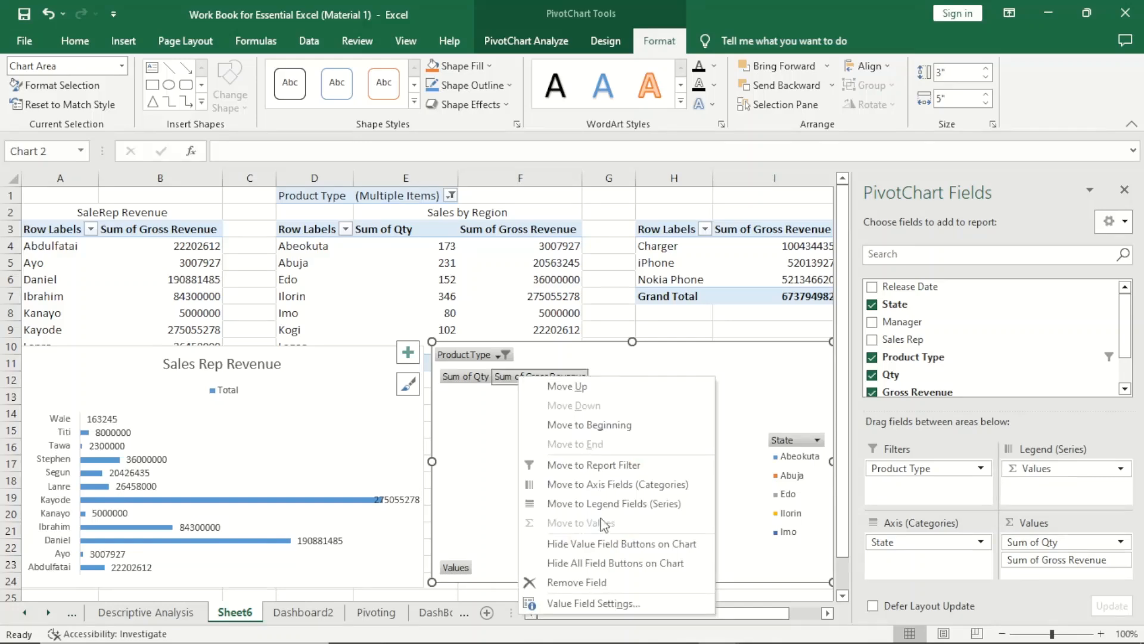
left_click(615, 563)
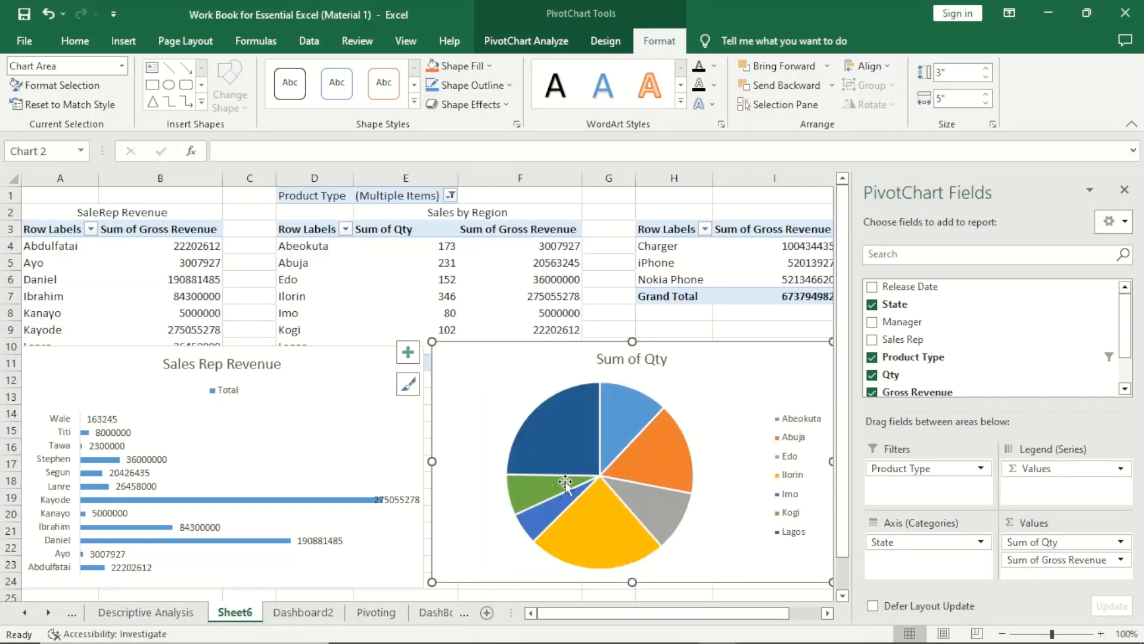
left_click(648, 358)
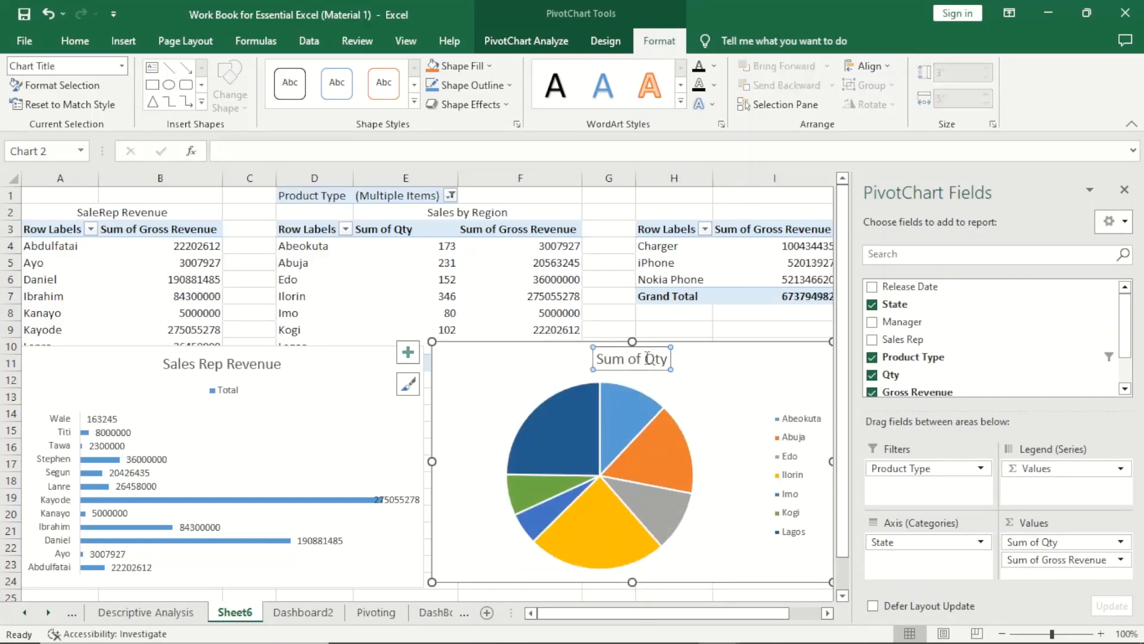
left_click(641, 359)
triple_click(643, 359)
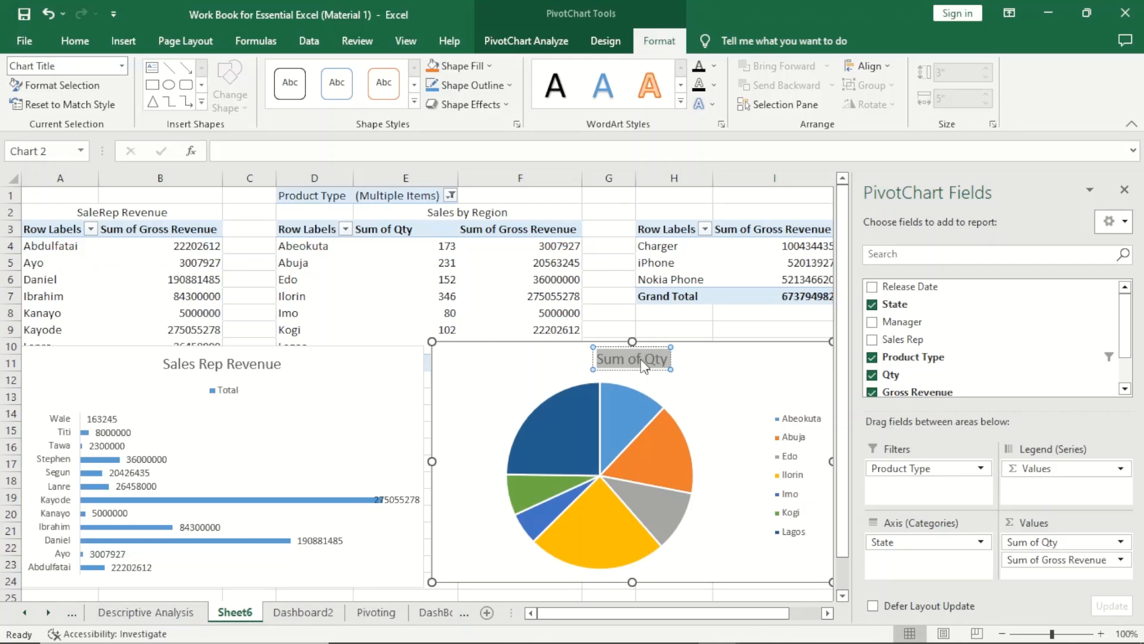
type("Sales")
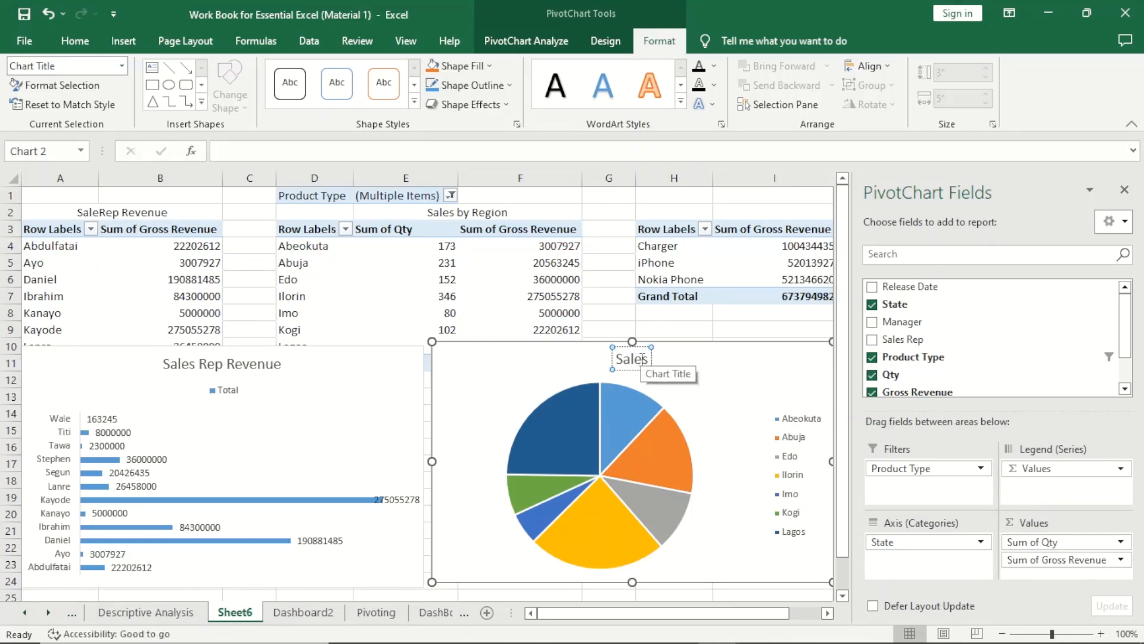
type(" By Region")
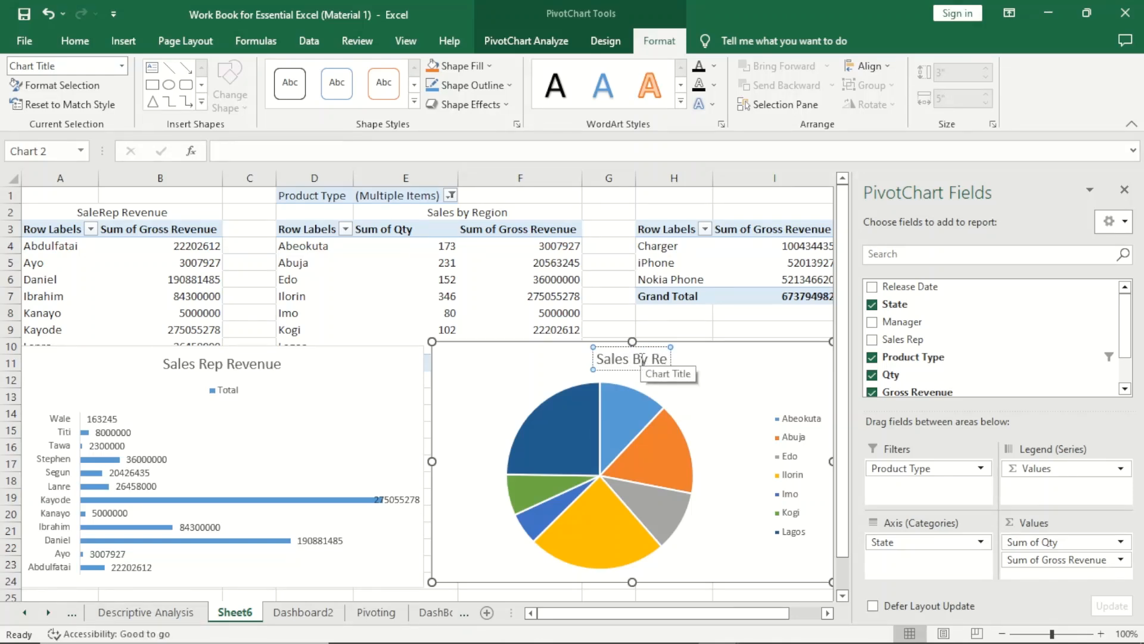
Copy the Sales By Region pie chart and paste it on the Dashboard2 sheet at cell J5 with the destination theme.
left_click(562, 345)
right_click(562, 343)
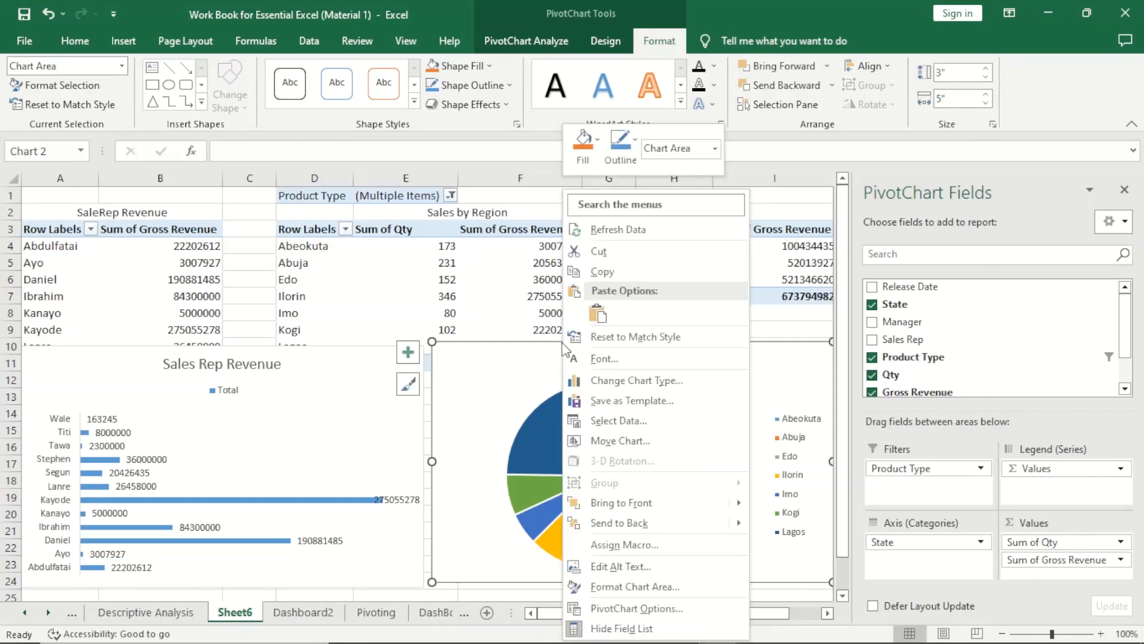
left_click(629, 273)
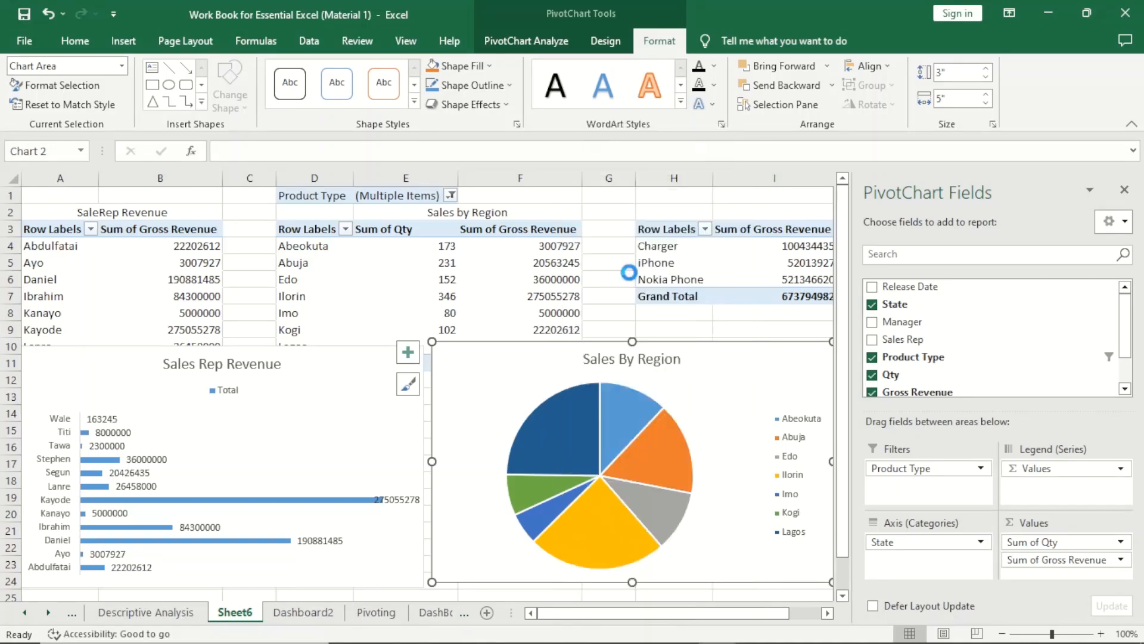
left_click(299, 619)
left_click(571, 348)
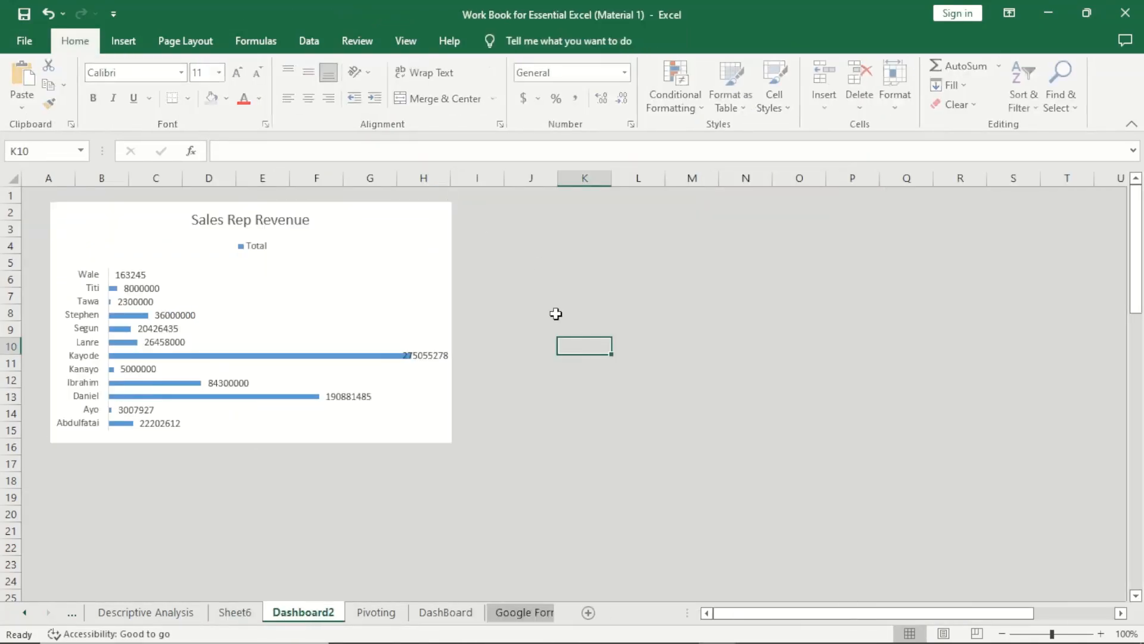
right_click(539, 263)
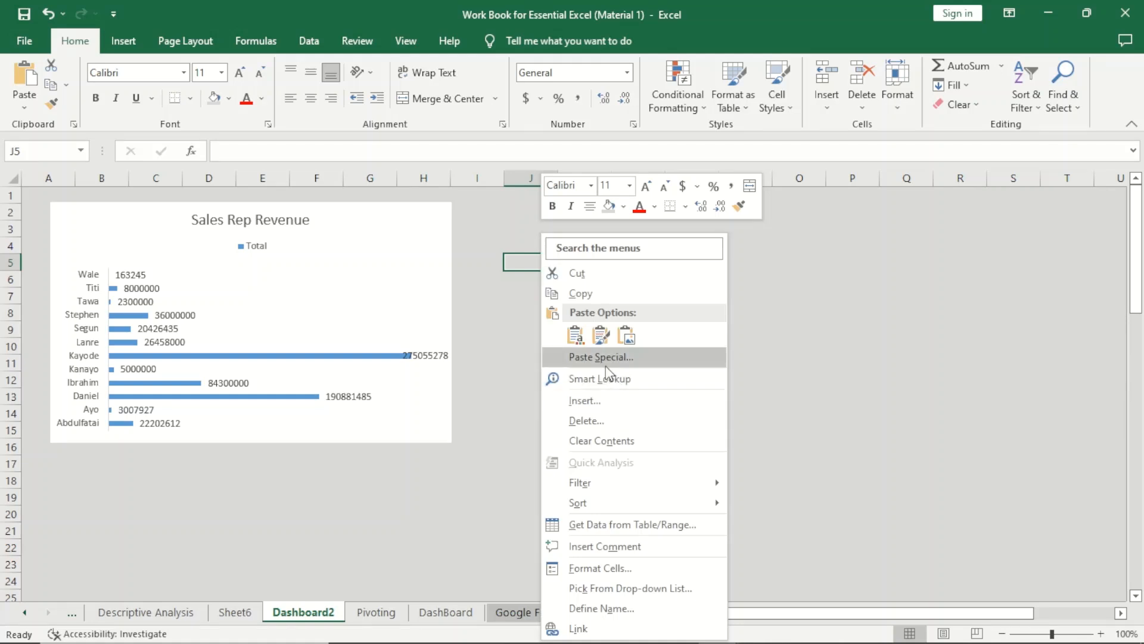
left_click(575, 335)
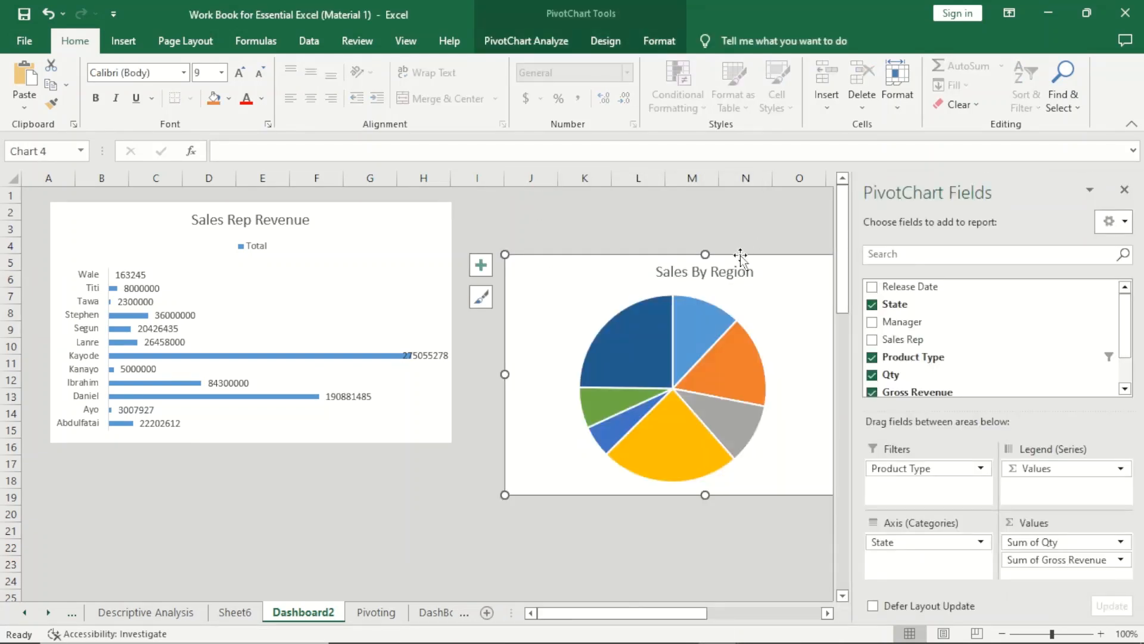
Move the Sales By Region chart directly below the Sales Rep Revenue chart and align their left edges.
left_click_drag(740, 256, 292, 455)
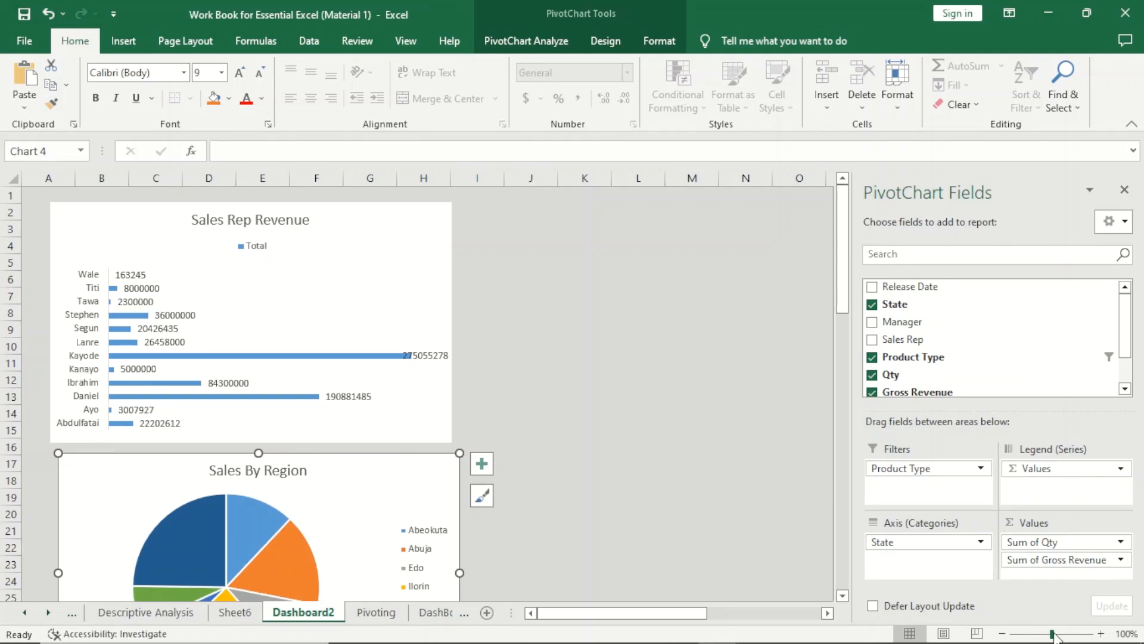
left_click_drag(1053, 635, 1040, 636)
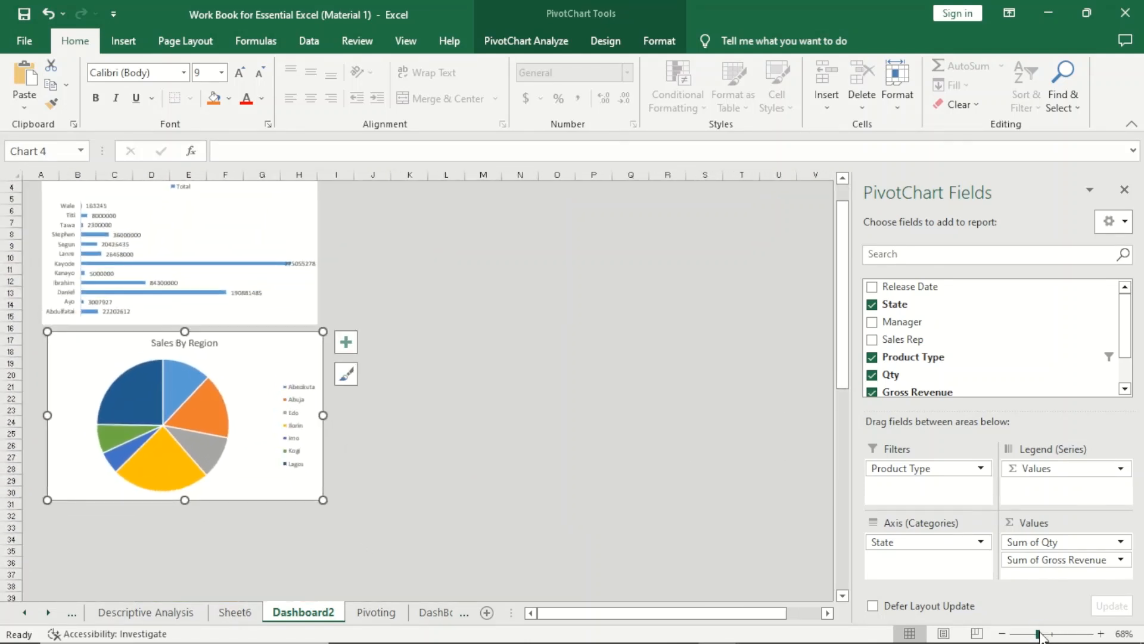
left_click_drag(296, 336, 290, 335)
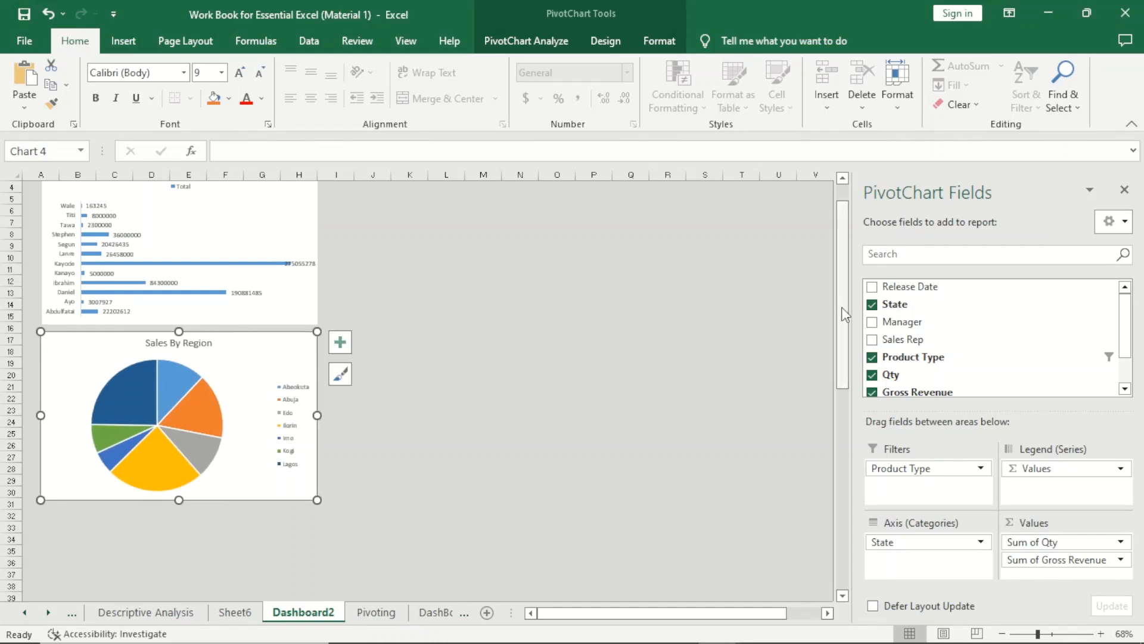
left_click_drag(846, 315, 845, 241)
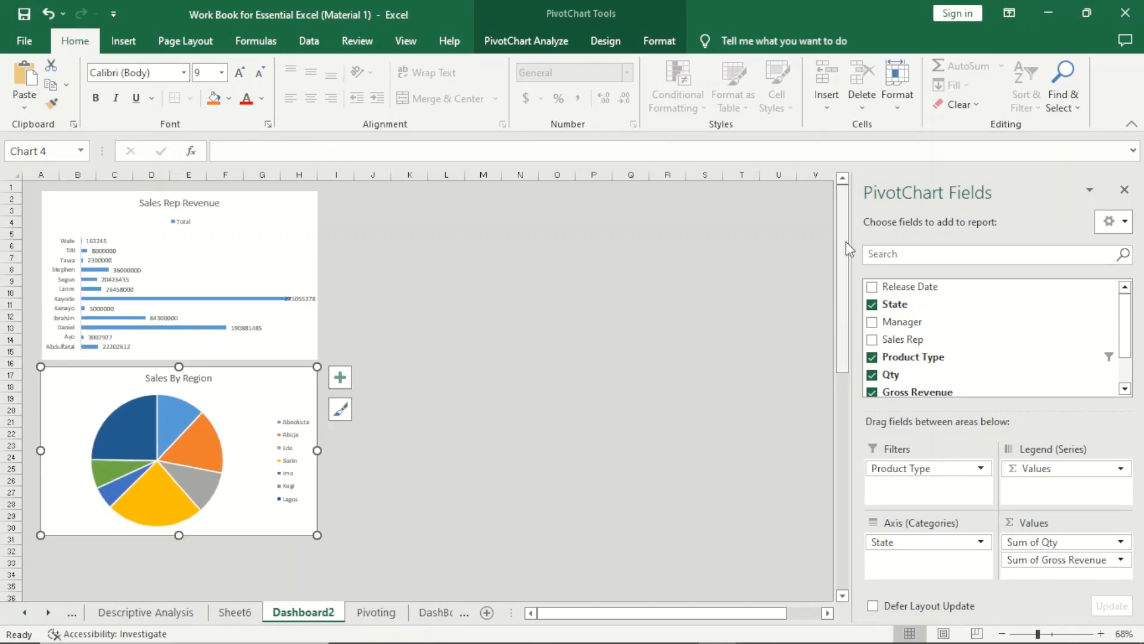
left_click(465, 303)
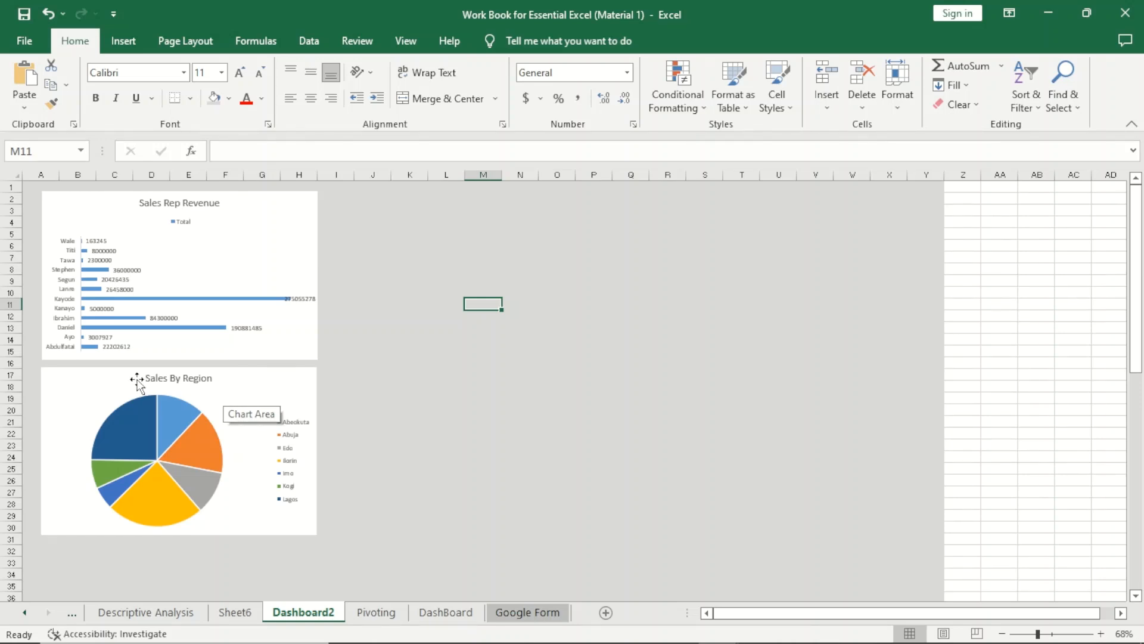
Fill the bars of the Sales Rep Revenue chart with the dark orange theme color.
left_click(222, 281)
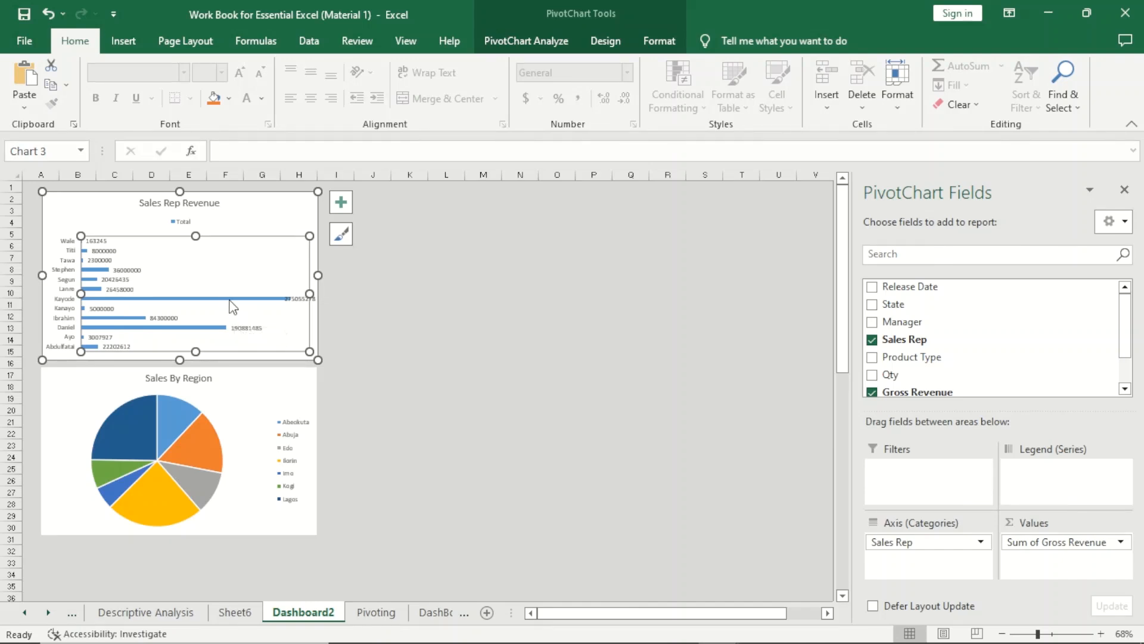
left_click(230, 299)
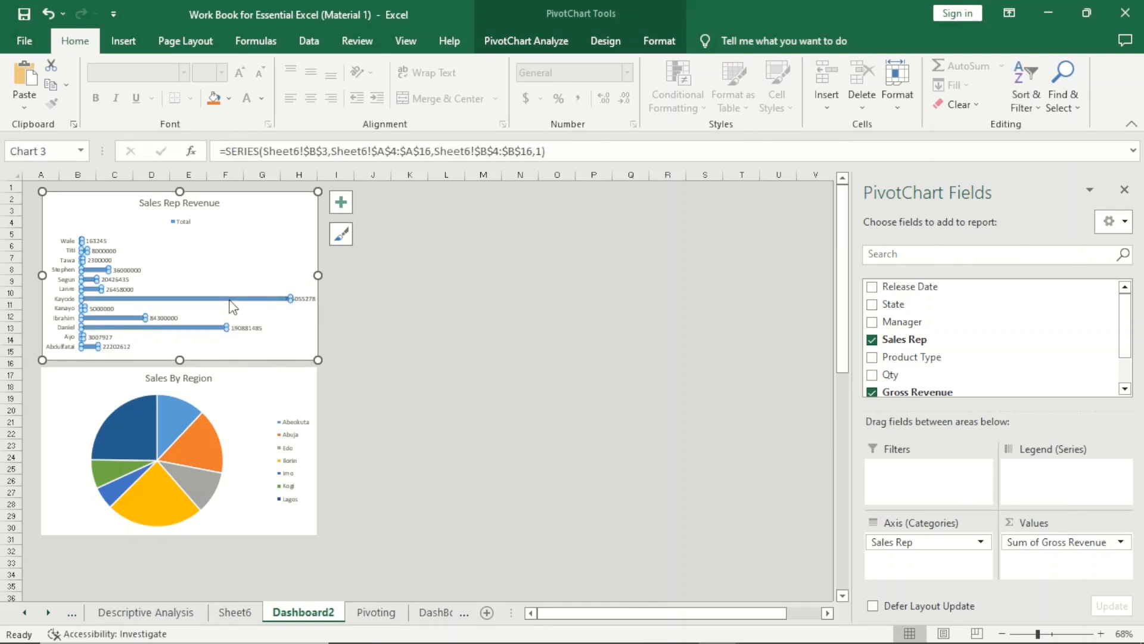
left_click(659, 40)
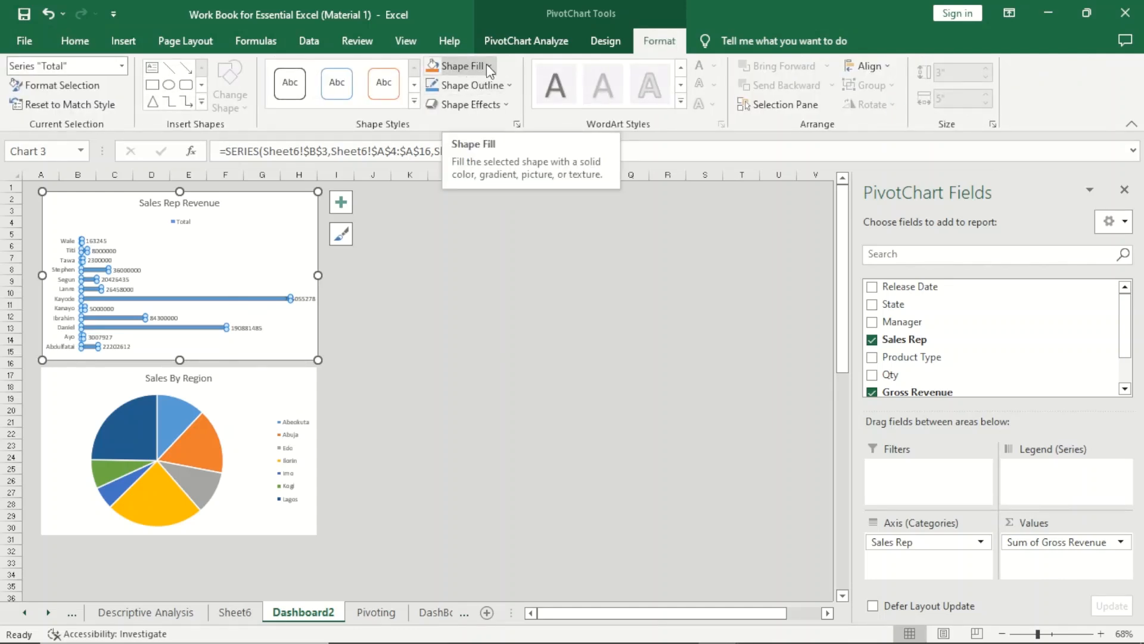
left_click(486, 64)
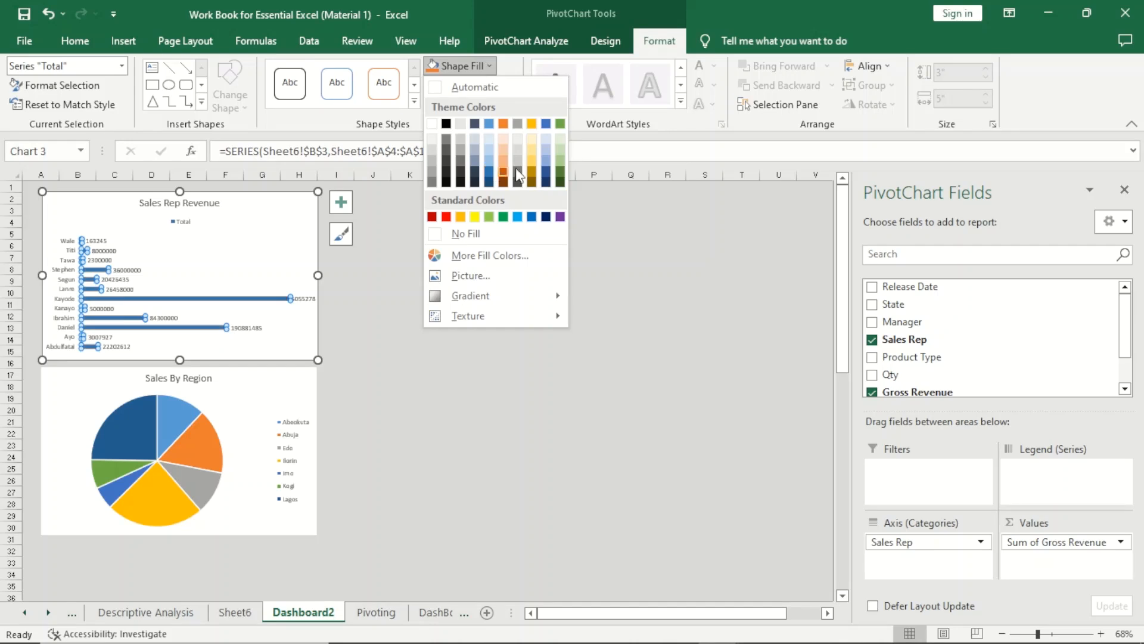
left_click(502, 170)
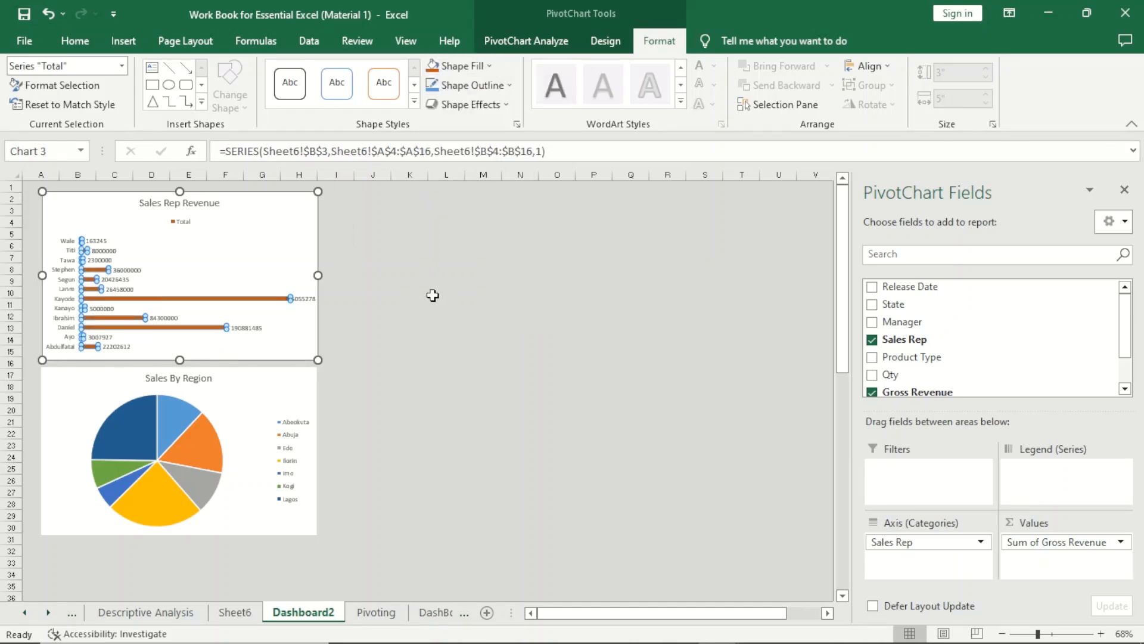
left_click(433, 295)
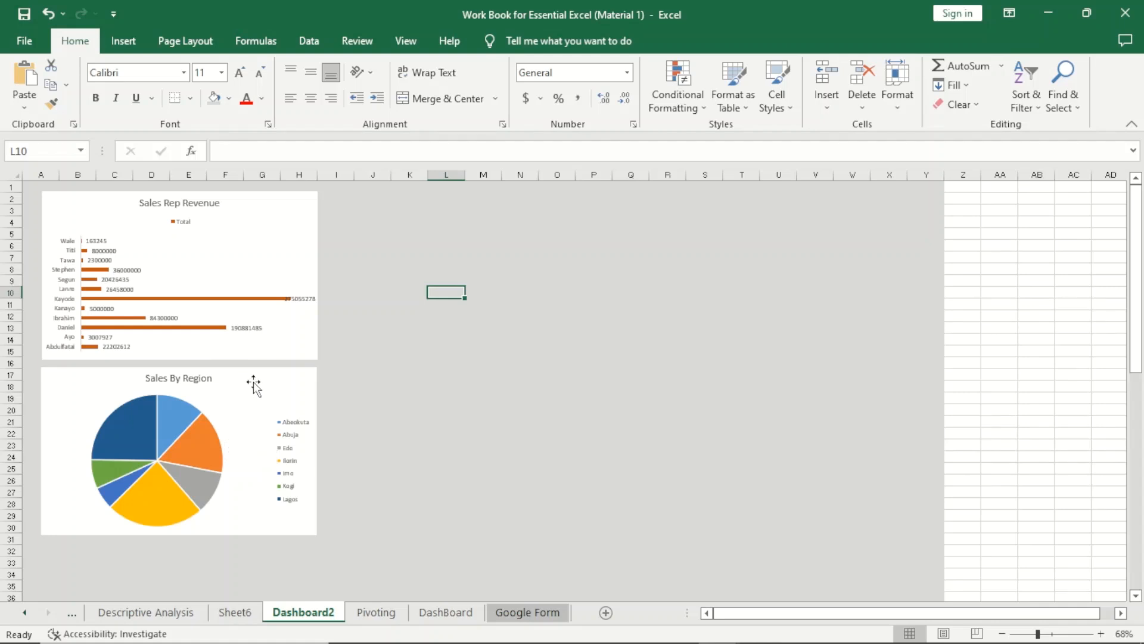
Insert a Sales Rep slicer from the Sales Rep Revenue chart and place it just to the right of that chart.
left_click(289, 235)
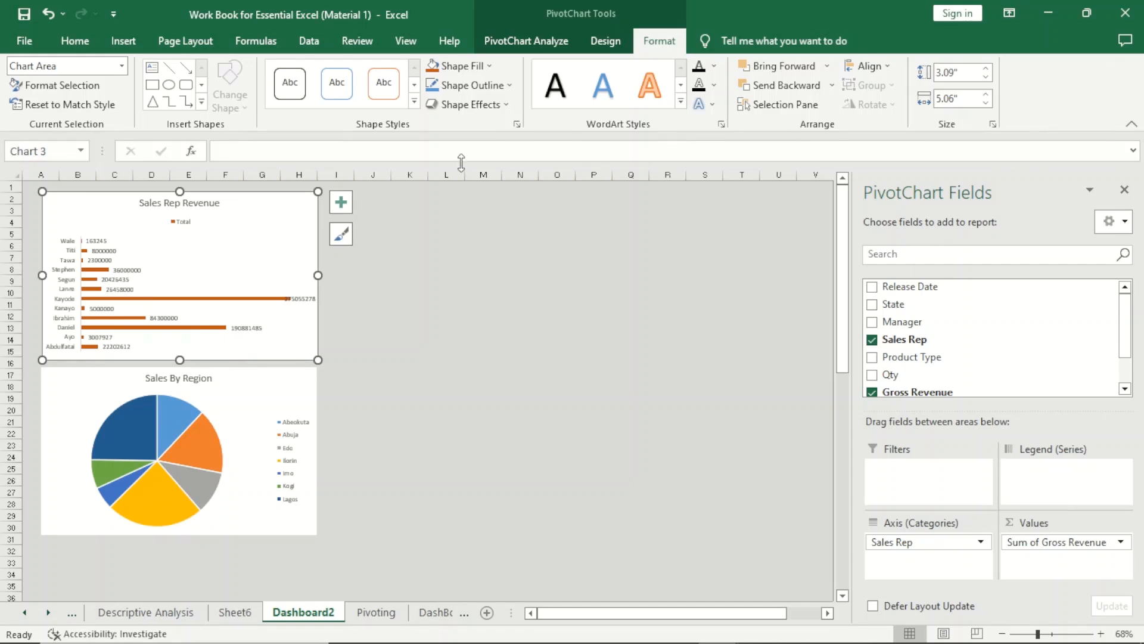
left_click(527, 41)
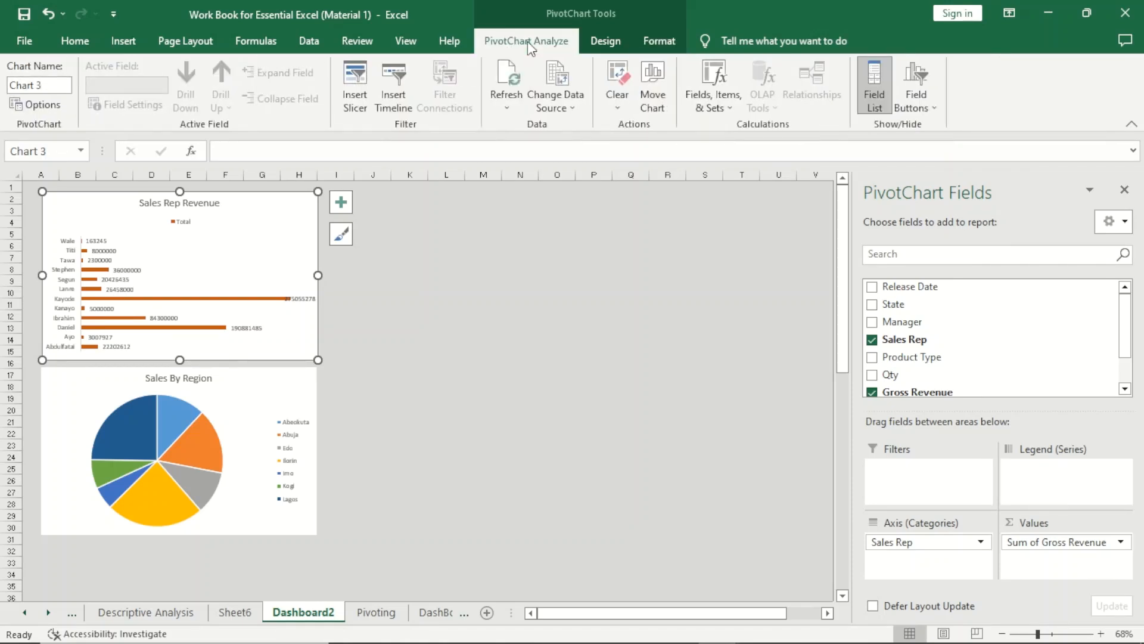
left_click(360, 83)
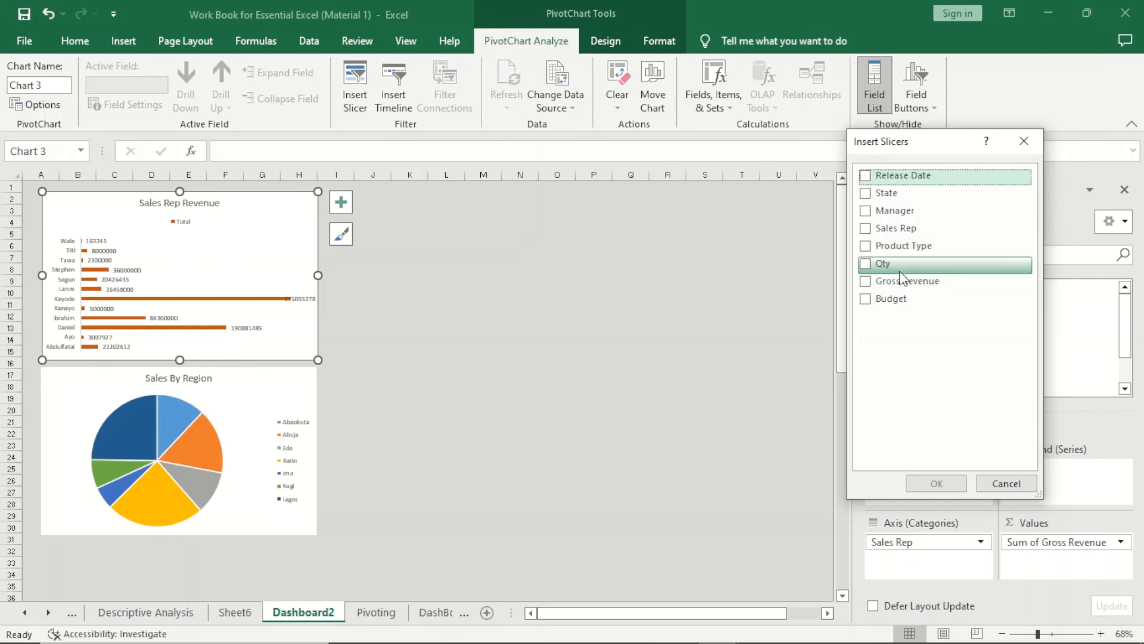
left_click(868, 231)
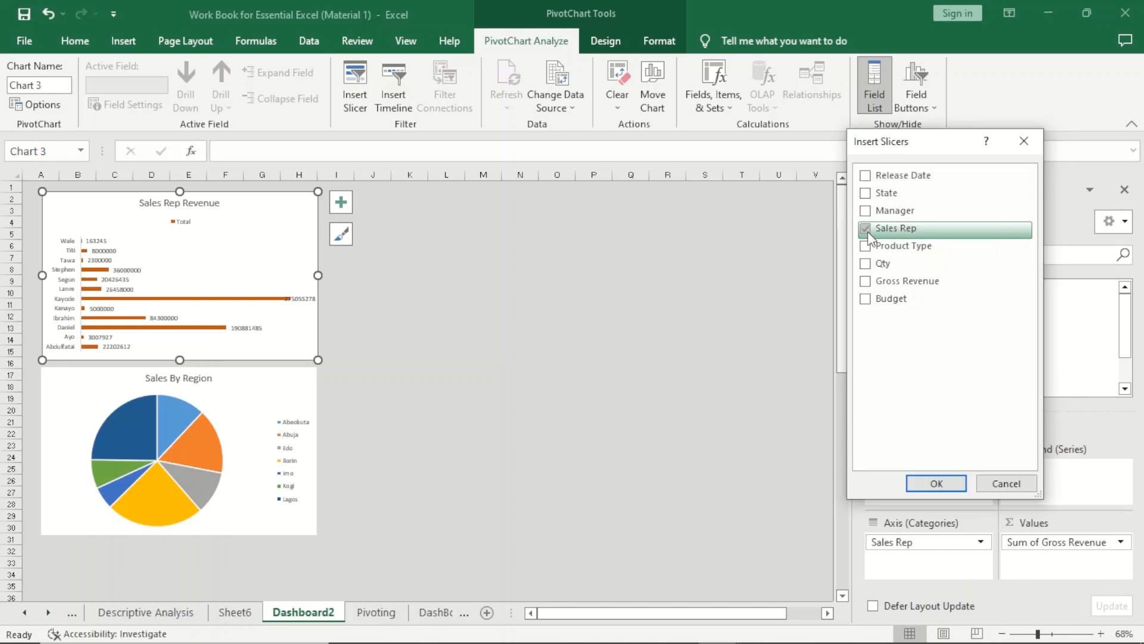
left_click(936, 483)
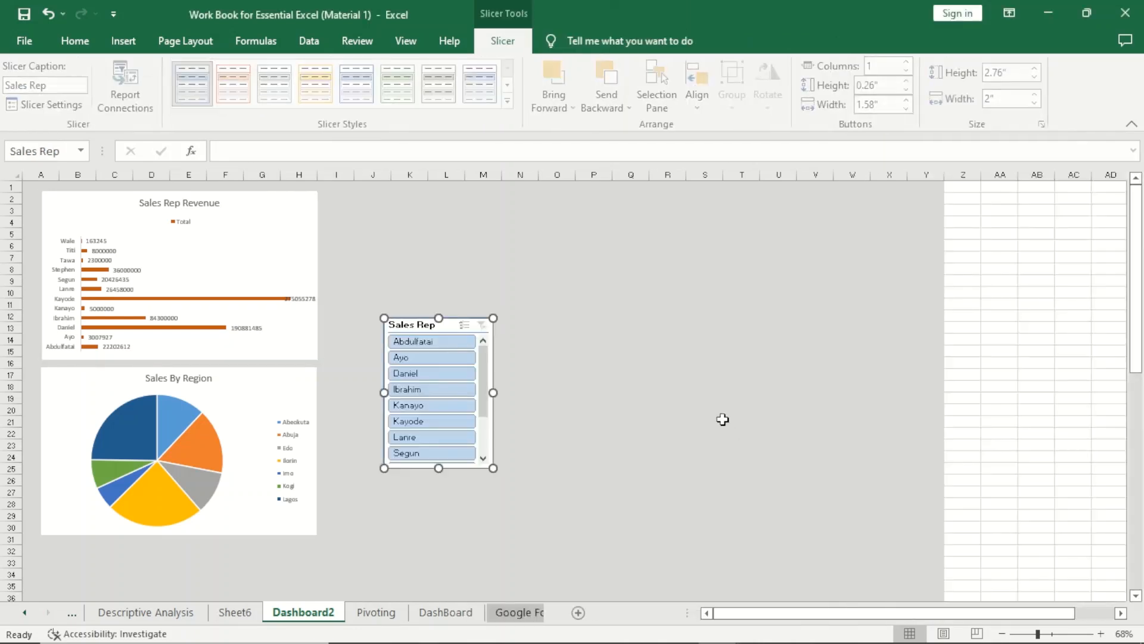
left_click_drag(405, 327, 383, 213)
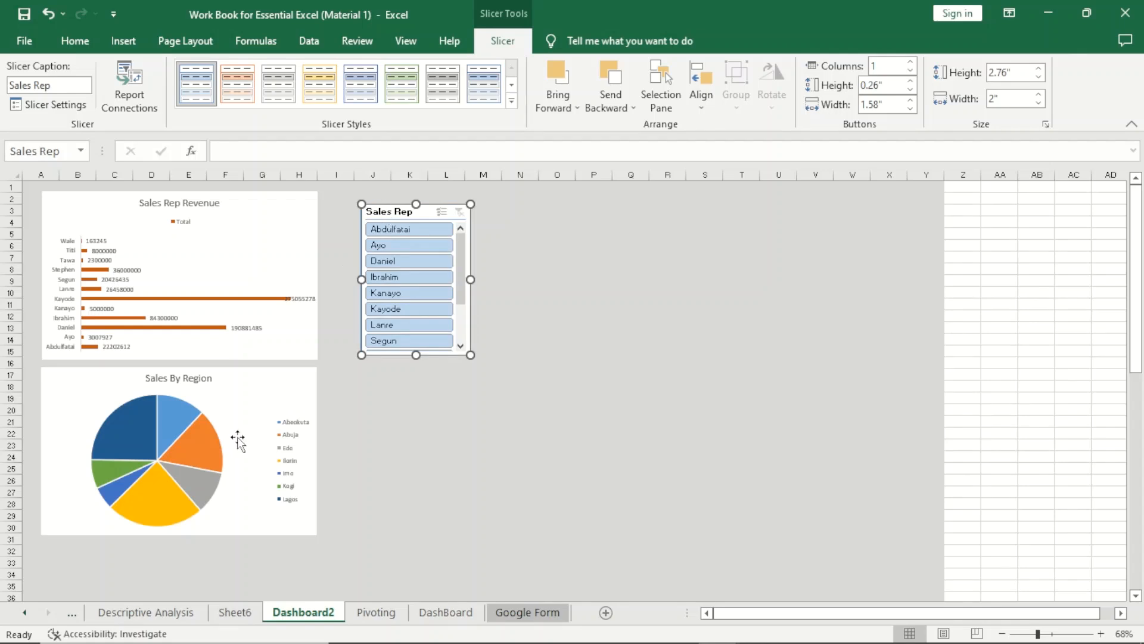
Insert a Manager slicer from the Sales By Region chart and place it directly below the Sales Rep slicer, aligned with its left edge.
left_click(239, 405)
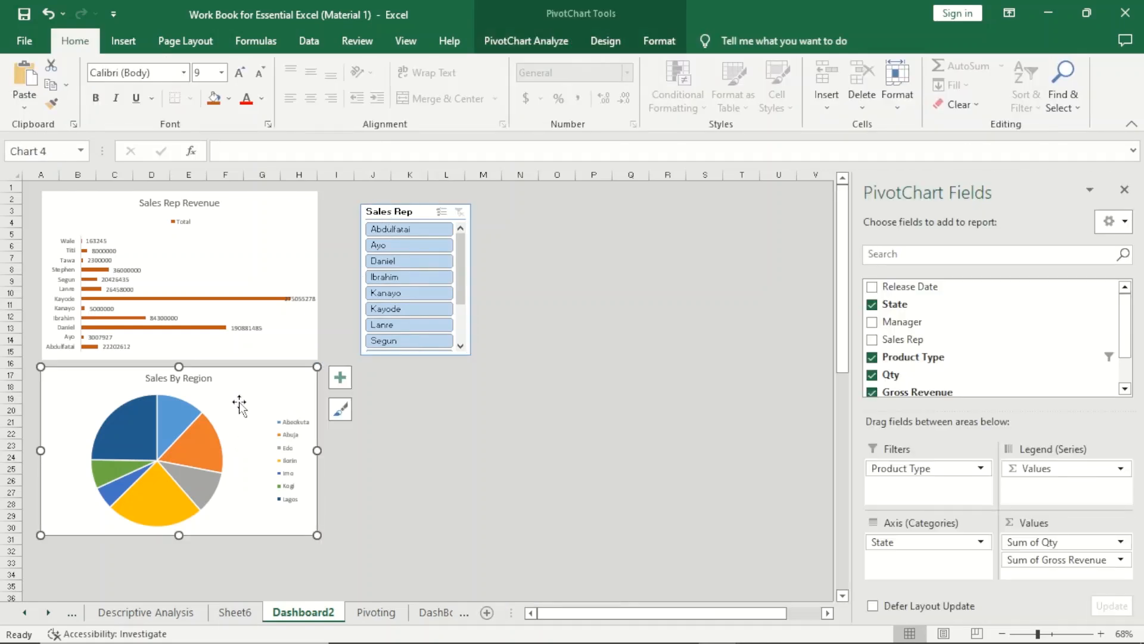
left_click(548, 43)
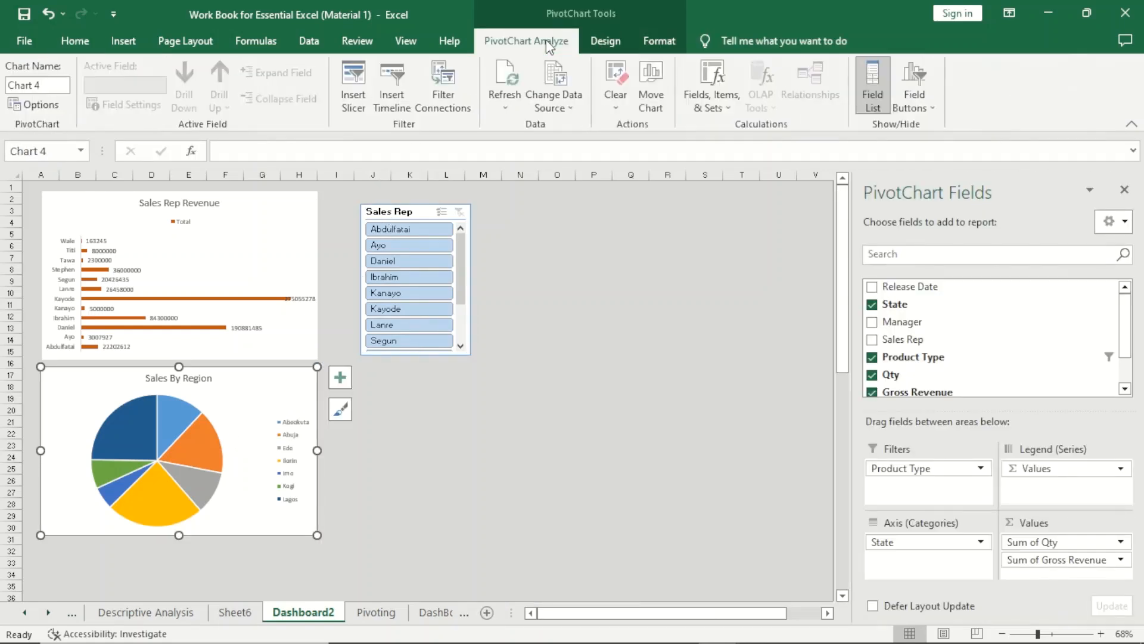
left_click(357, 101)
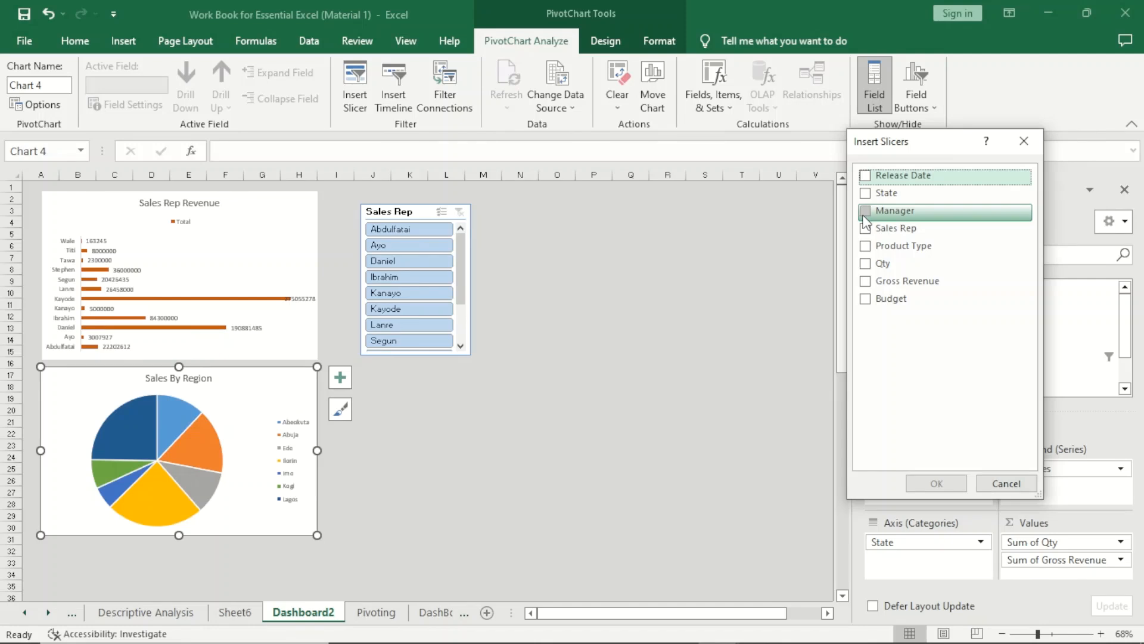
left_click(865, 213)
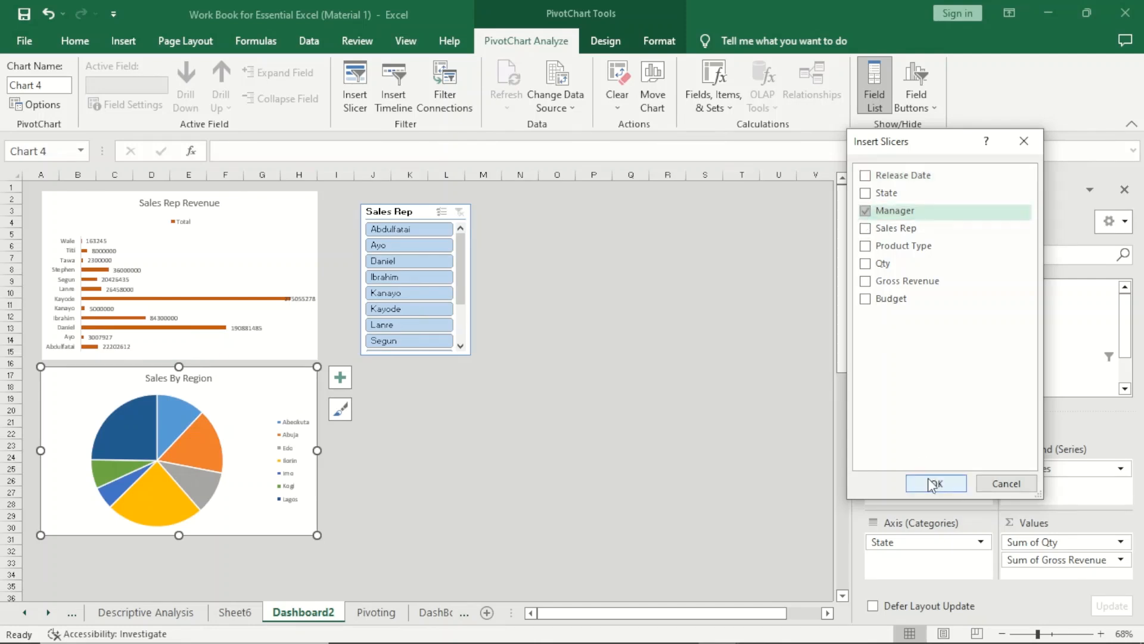
left_click(930, 481)
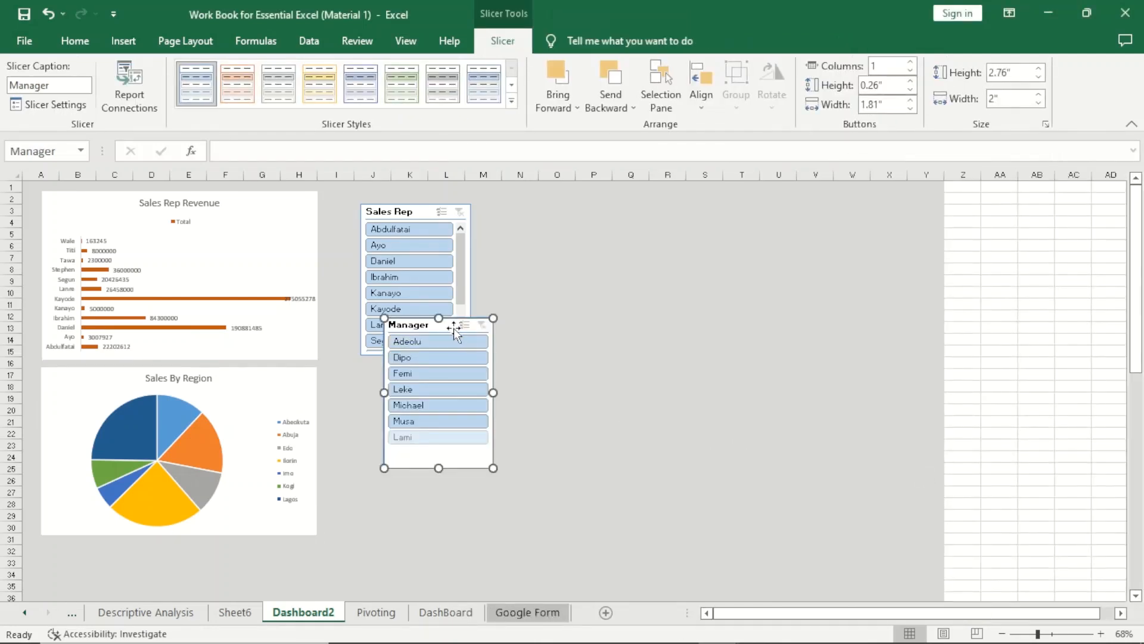
left_click_drag(450, 326, 428, 369)
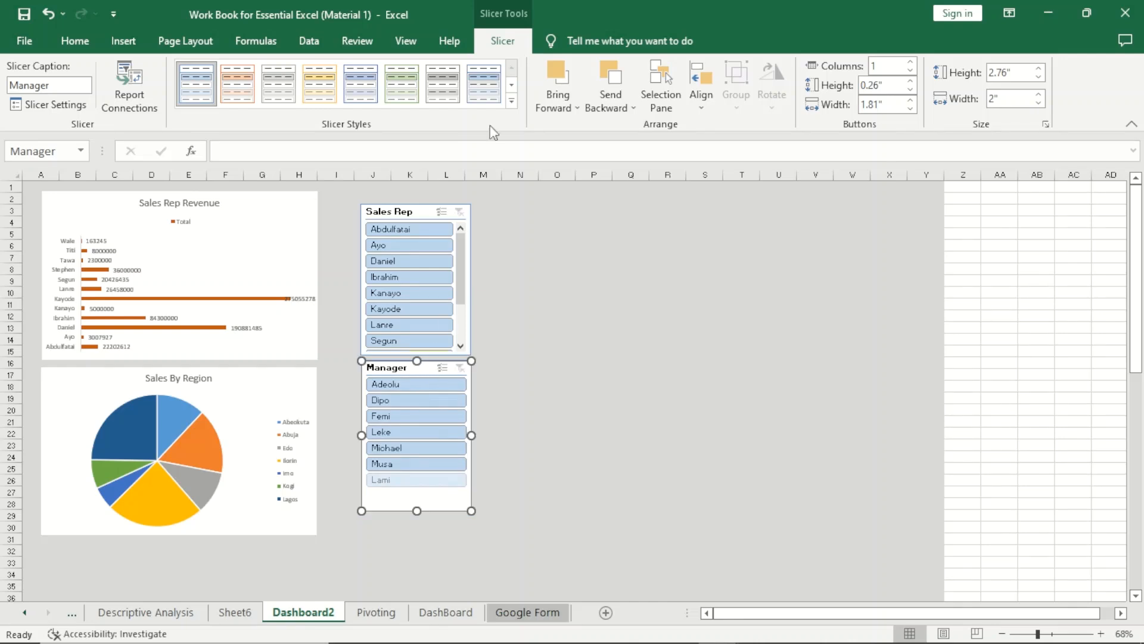
Test the Sales Rep slicer by filtering to the first sales rep in its list, and clear the filter.
left_click(250, 409)
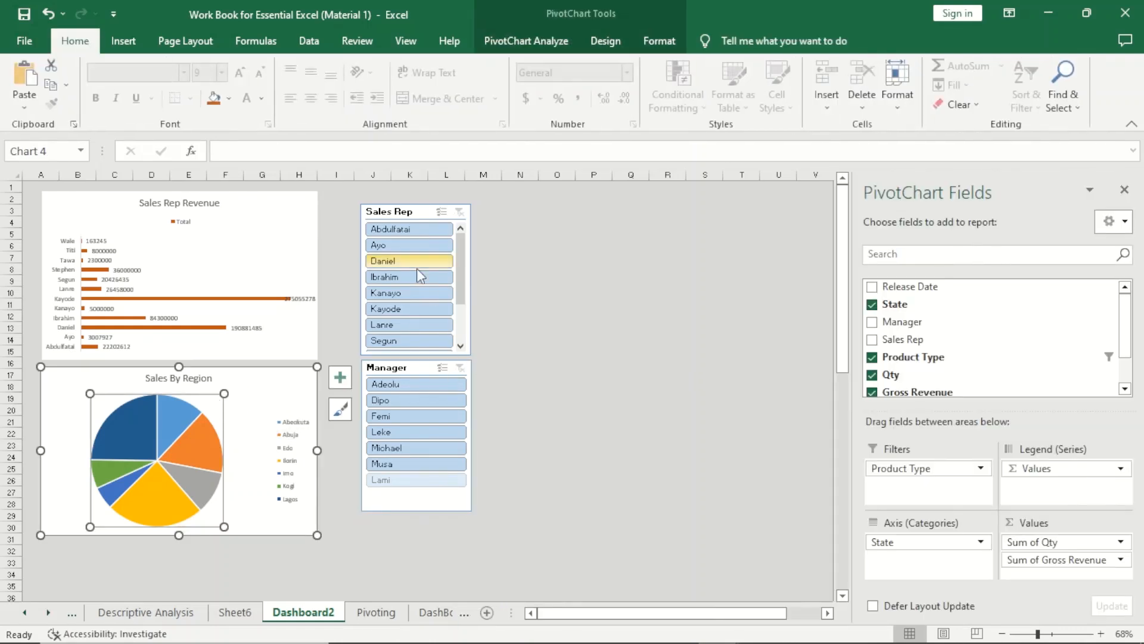
left_click(411, 229)
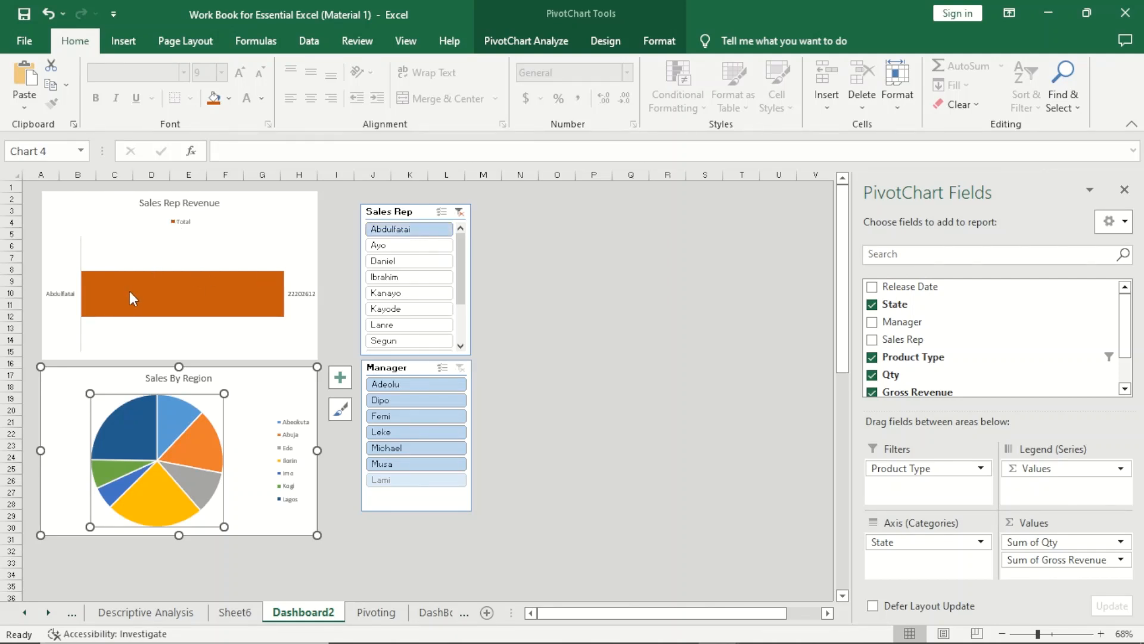
mouse_move(130, 292)
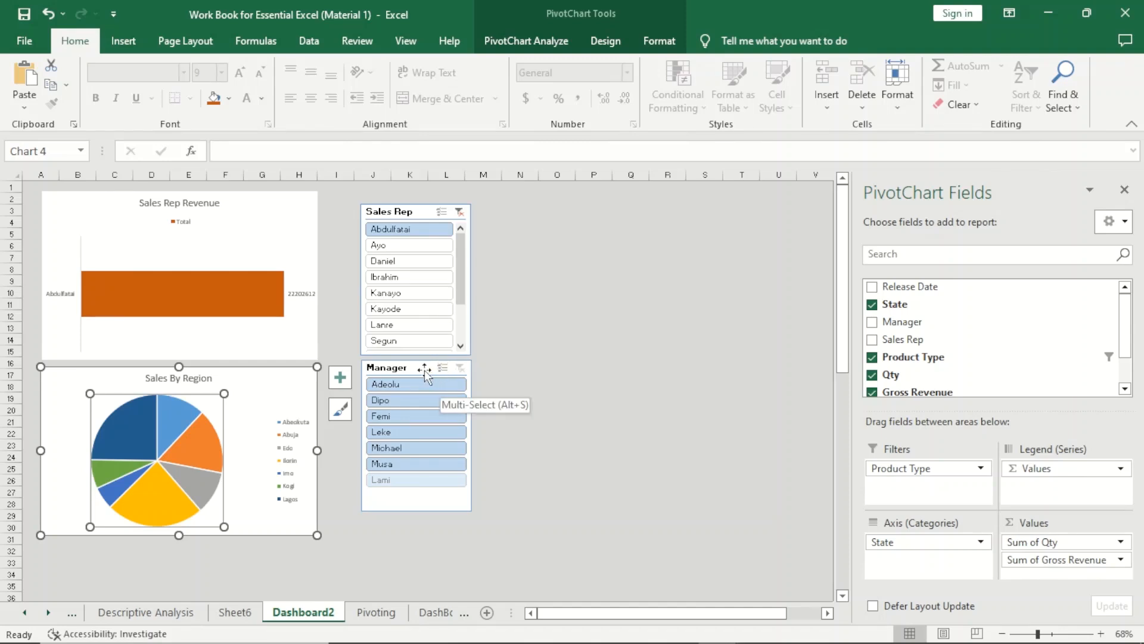
left_click(457, 217)
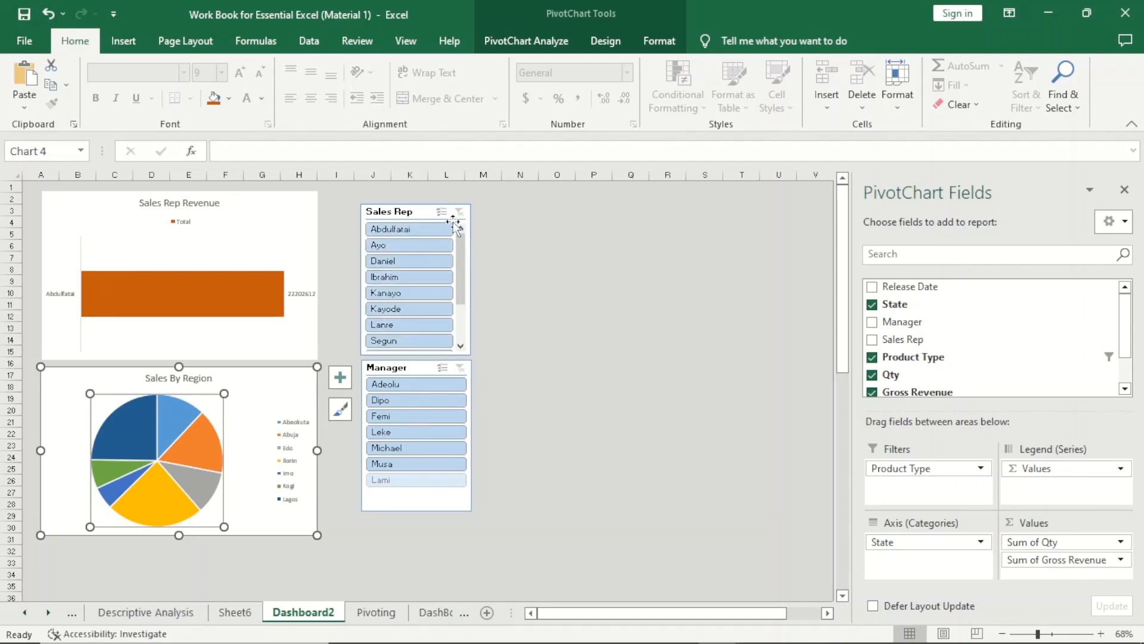
Connect the Sales Rep slicer to PivotTable6 and PivotTable7 through its report connections.
left_click(416, 215)
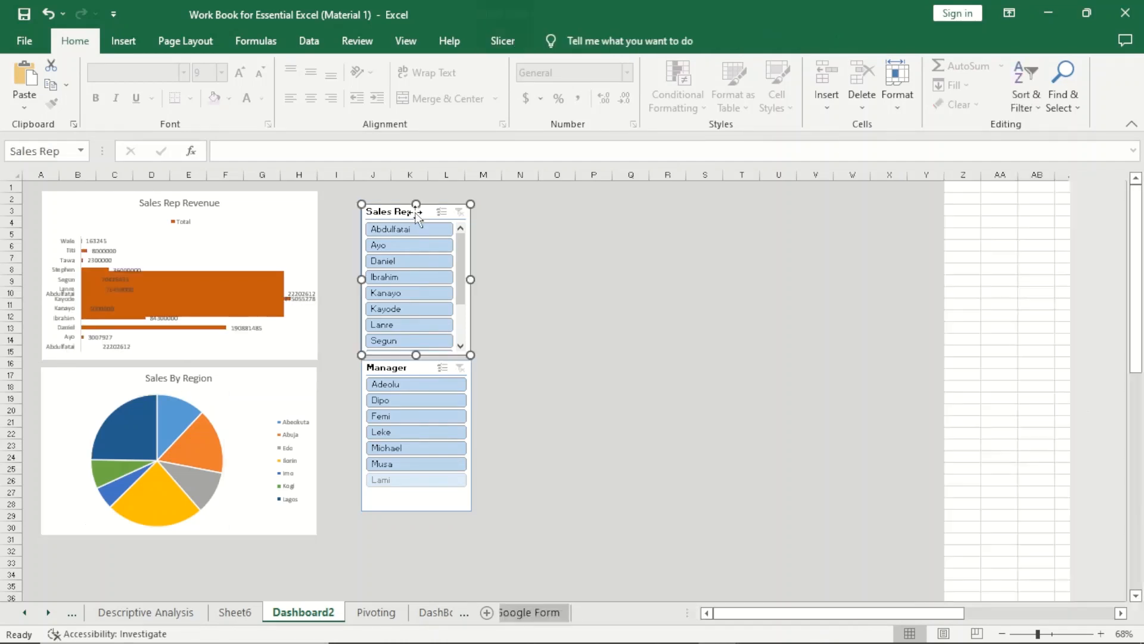
right_click(418, 217)
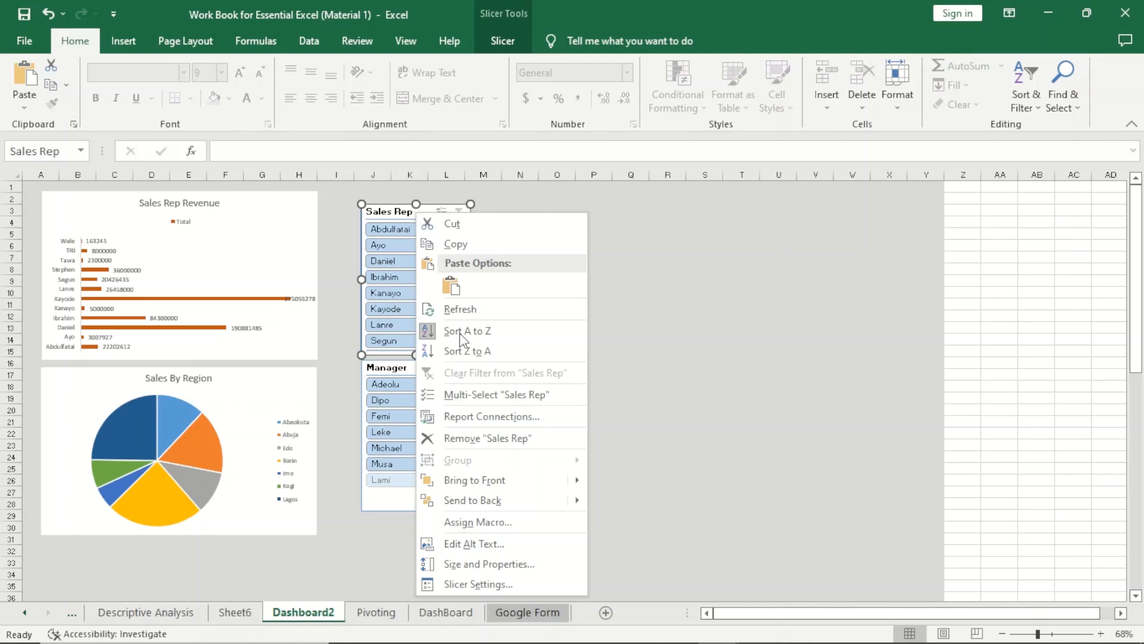
left_click(472, 420)
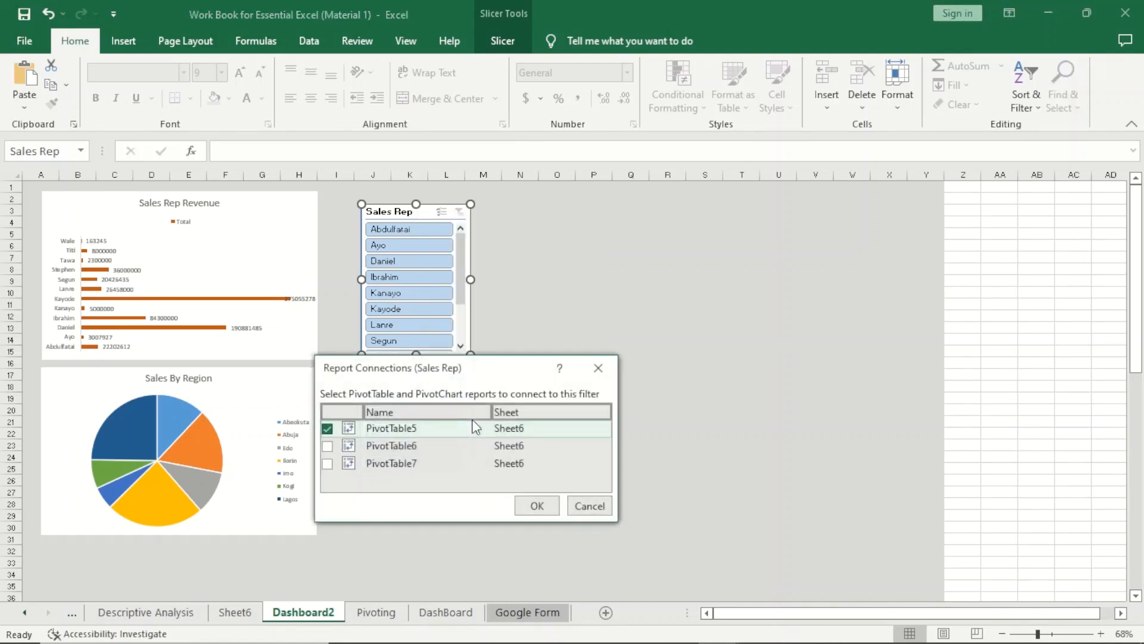
left_click_drag(475, 366, 724, 289)
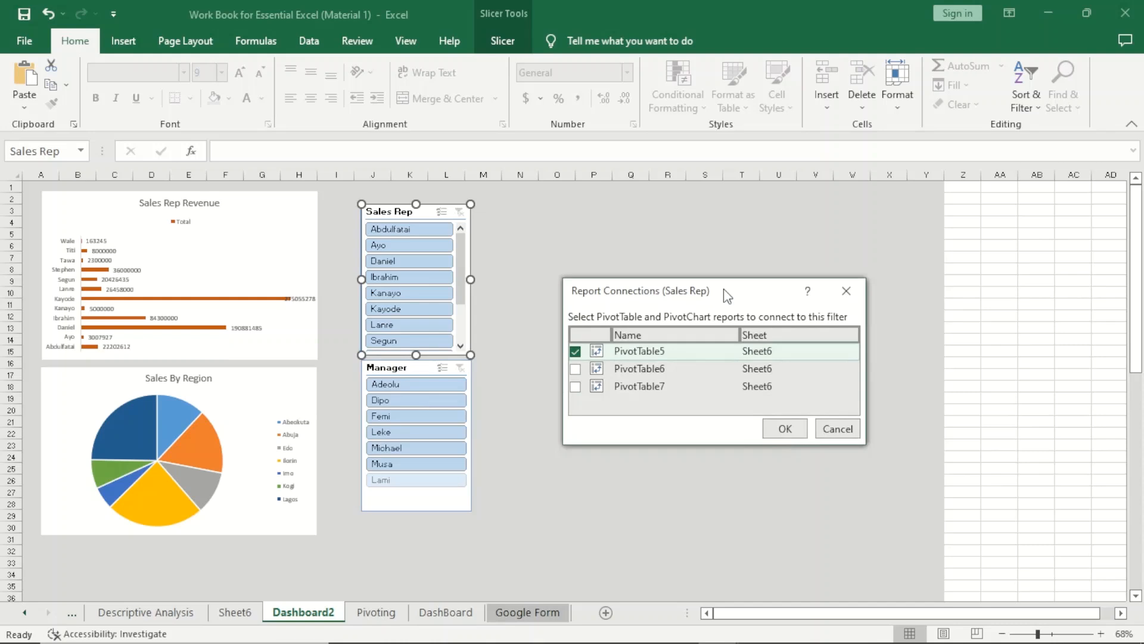
left_click(575, 369)
left_click(575, 387)
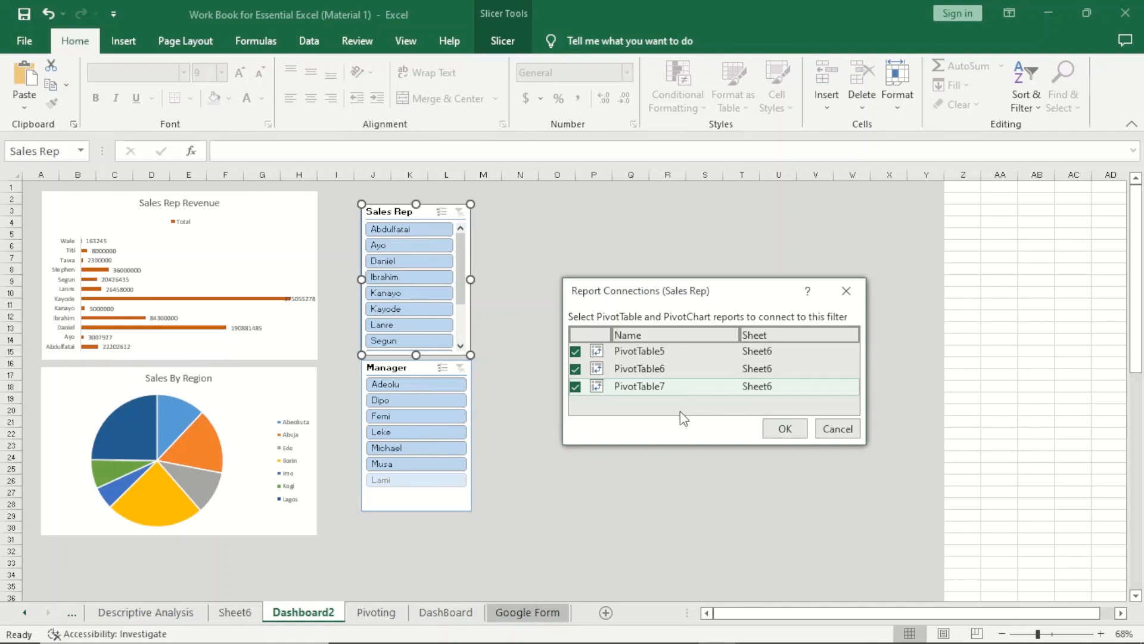
left_click(767, 428)
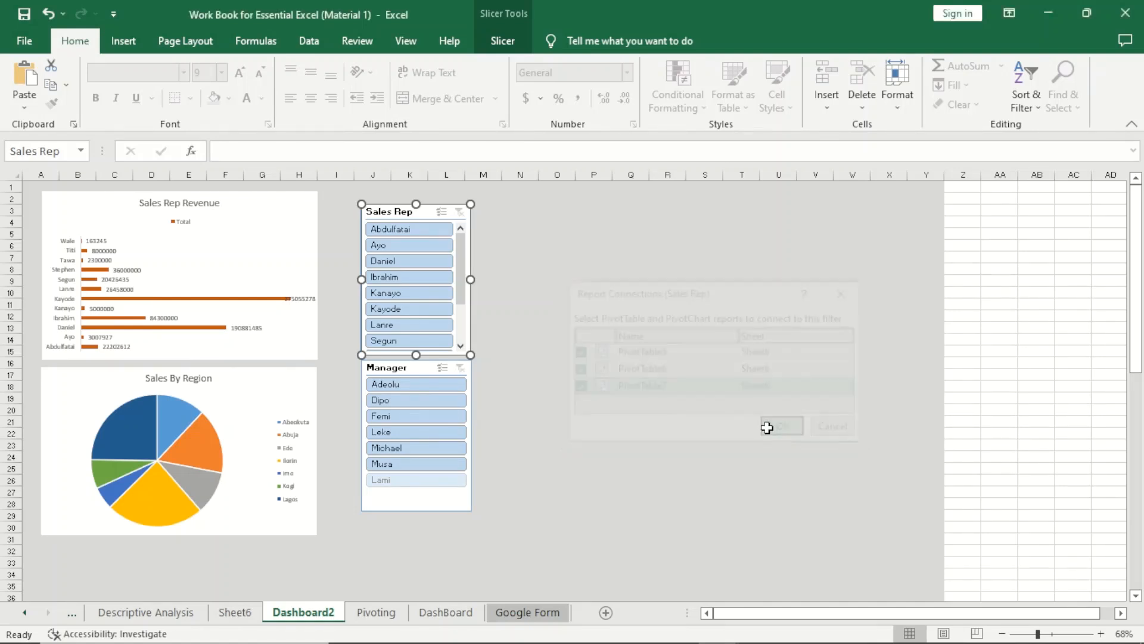
Connect the Manager slicer to PivotTable5 and PivotTable7 through its report connections.
left_click(384, 370)
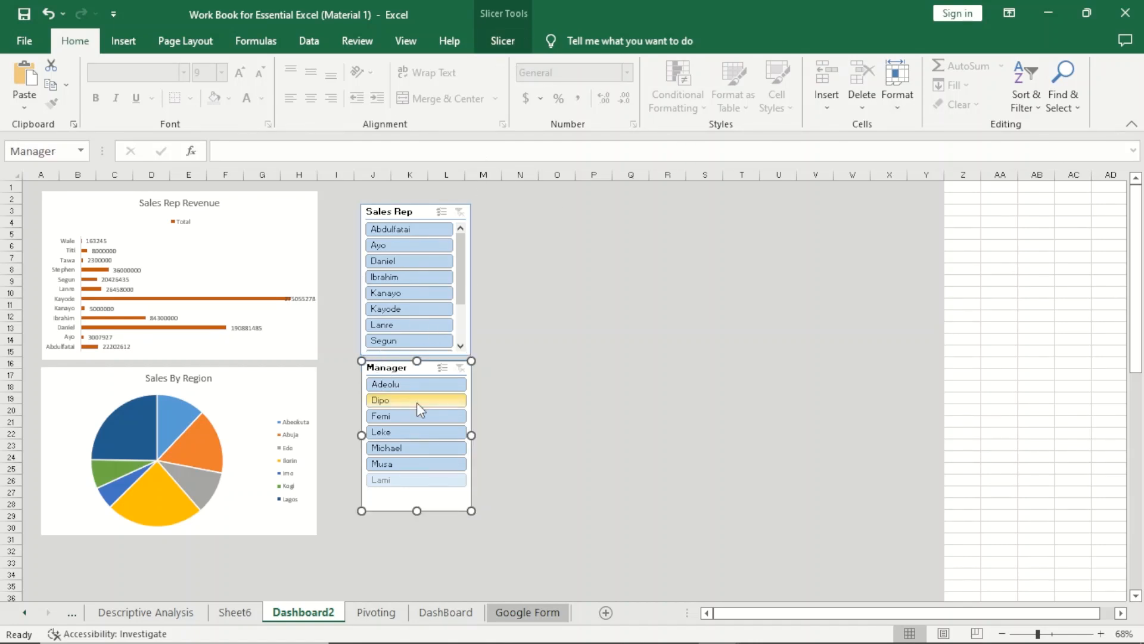
right_click(393, 373)
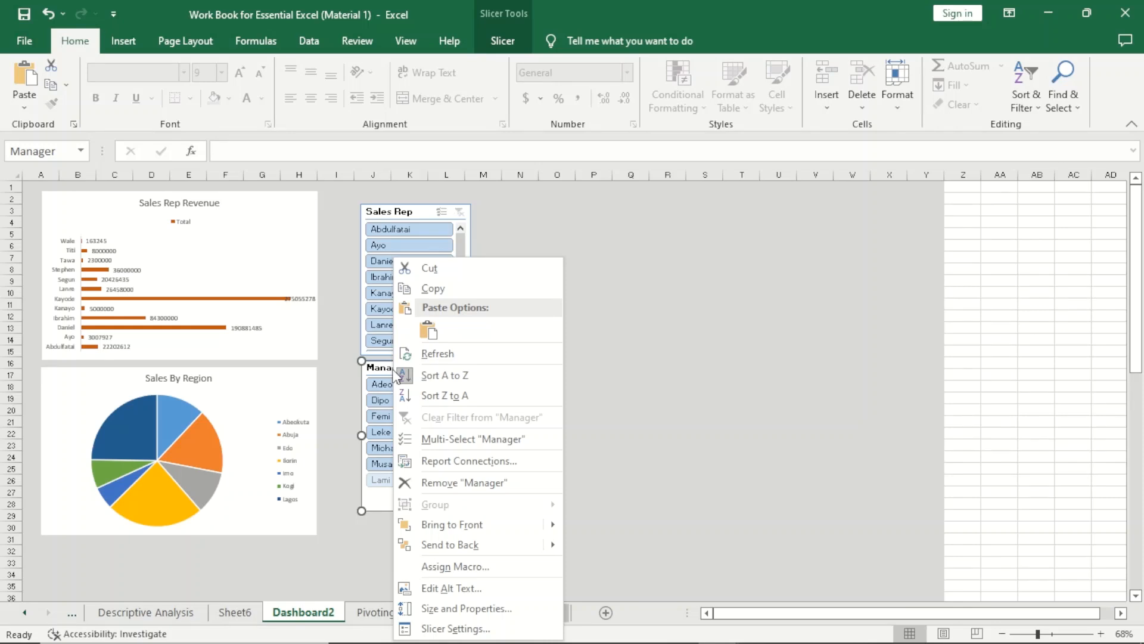
left_click(470, 460)
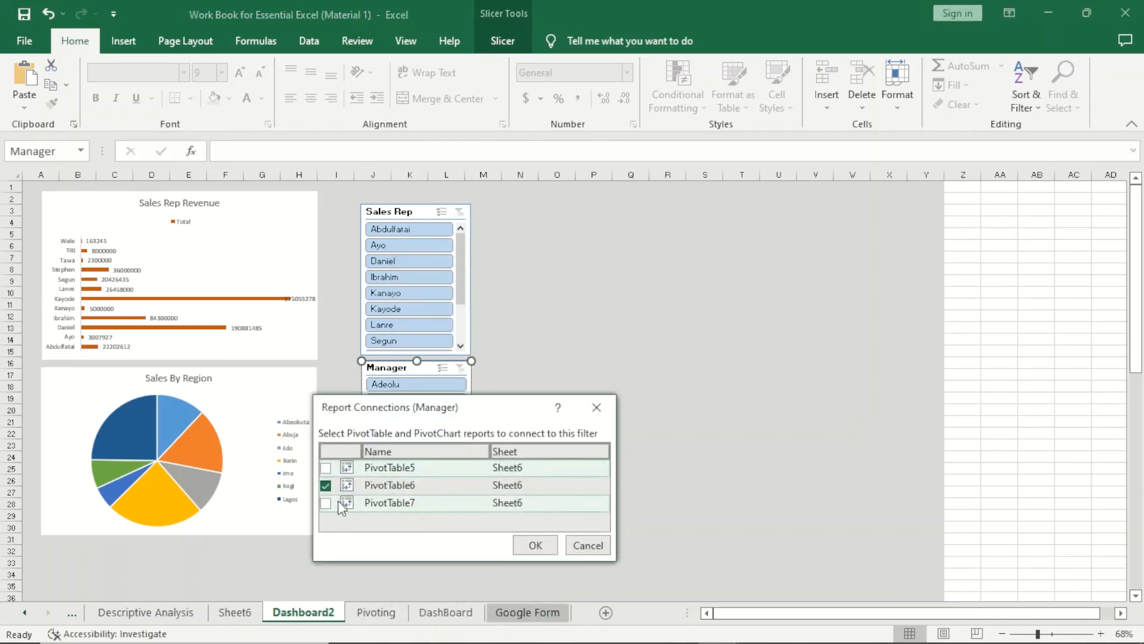
left_click(326, 502)
left_click(325, 468)
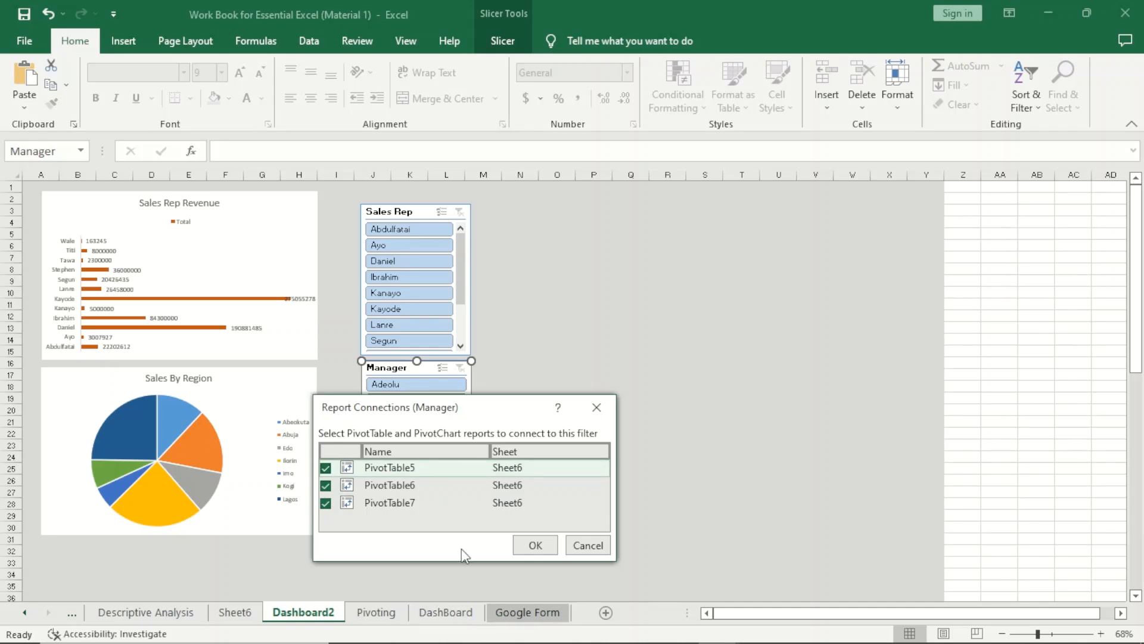
left_click(547, 549)
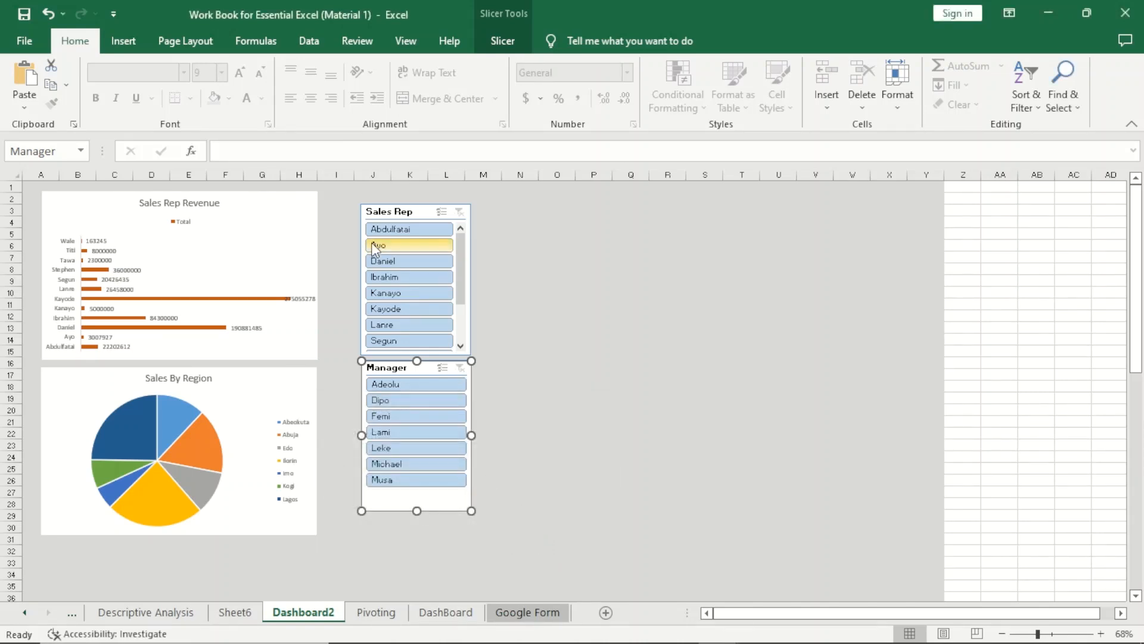
Filter the dashboard charts with the Manager slicer, choosing the first manager and switching to the second.
left_click(415, 385)
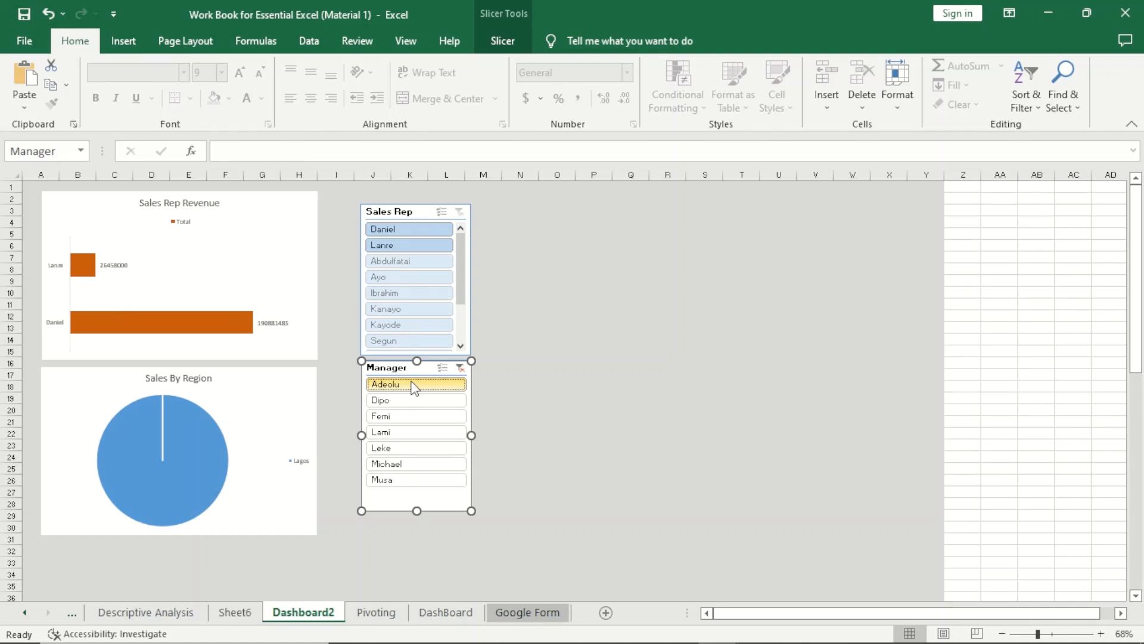
left_click(411, 400)
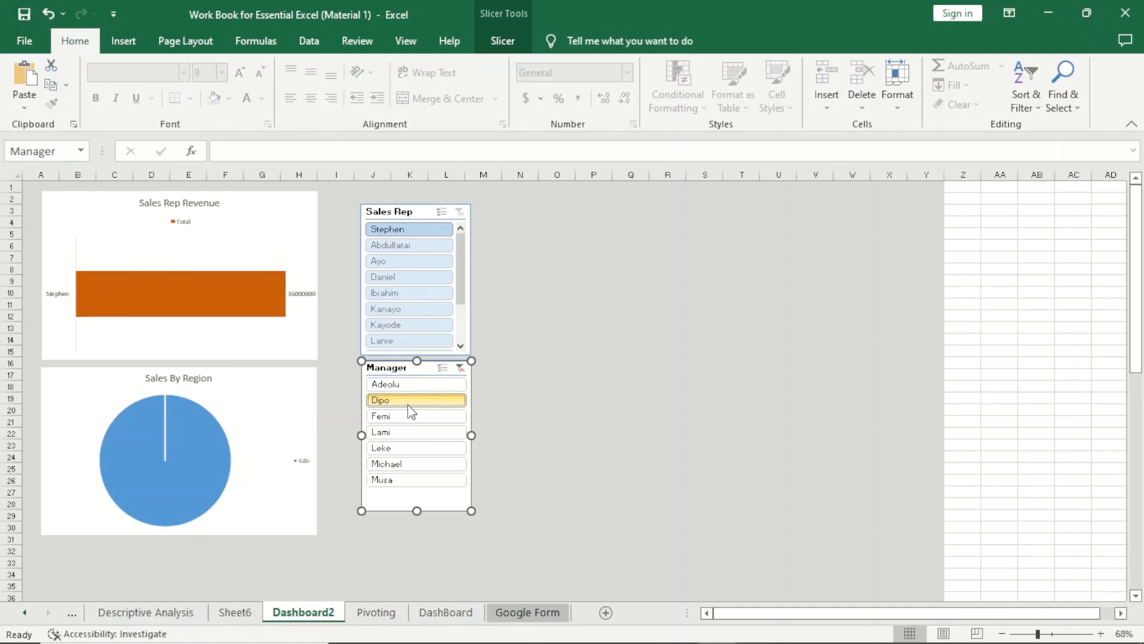
mouse_move(831, 642)
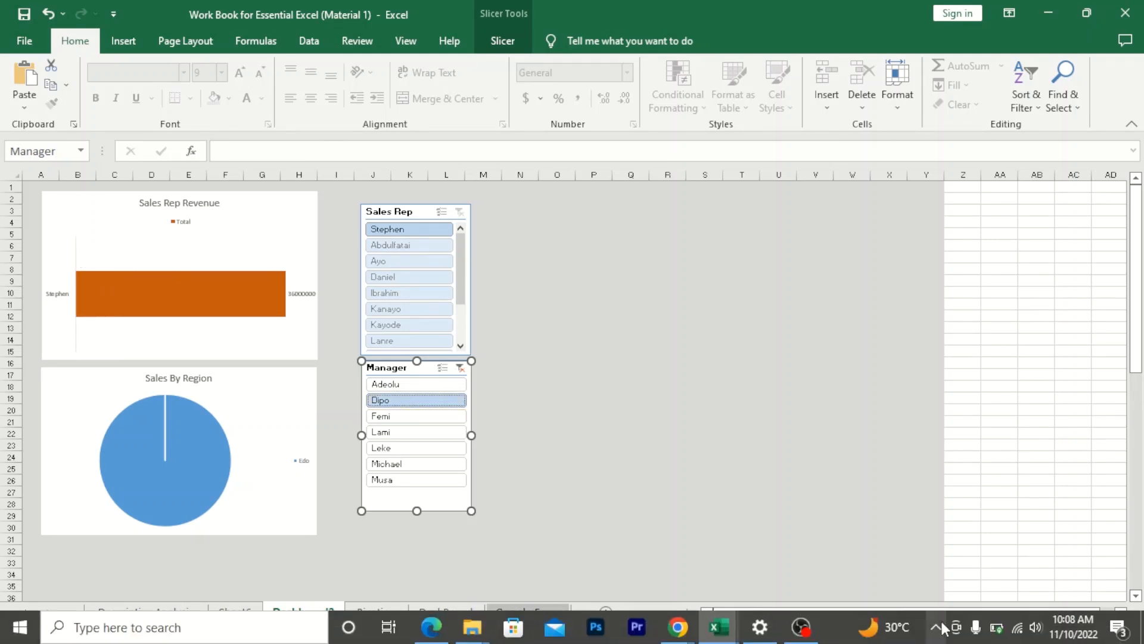
Test both slicers by filtering to the third manager and another sales rep, and clear the Sales Rep and Manager filters.
mouse_move(998, 627)
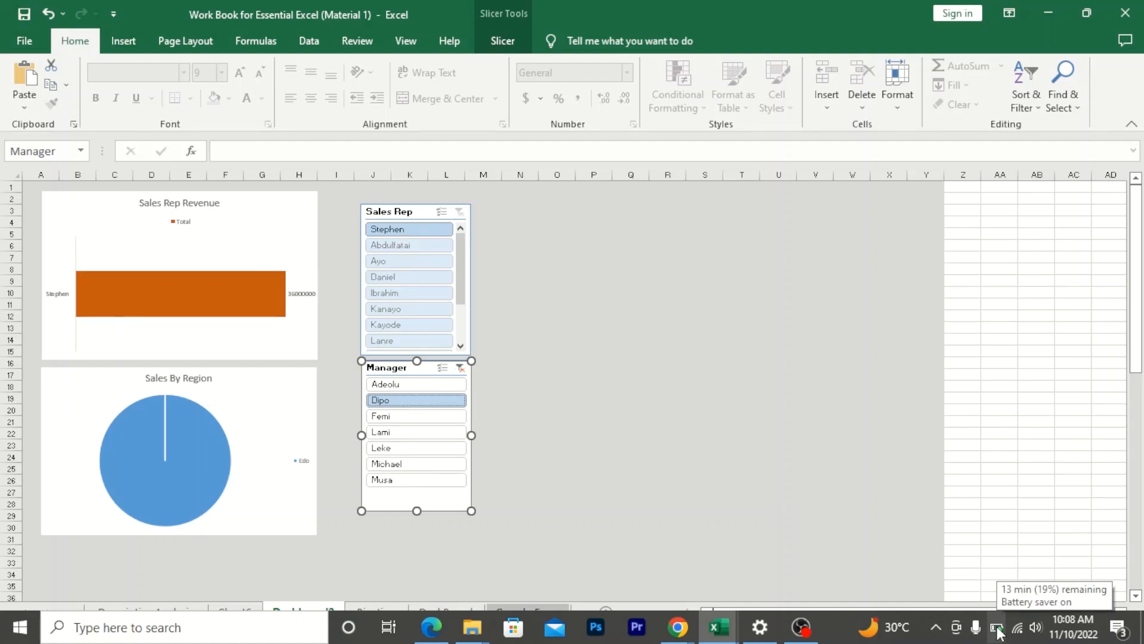
left_click(385, 420)
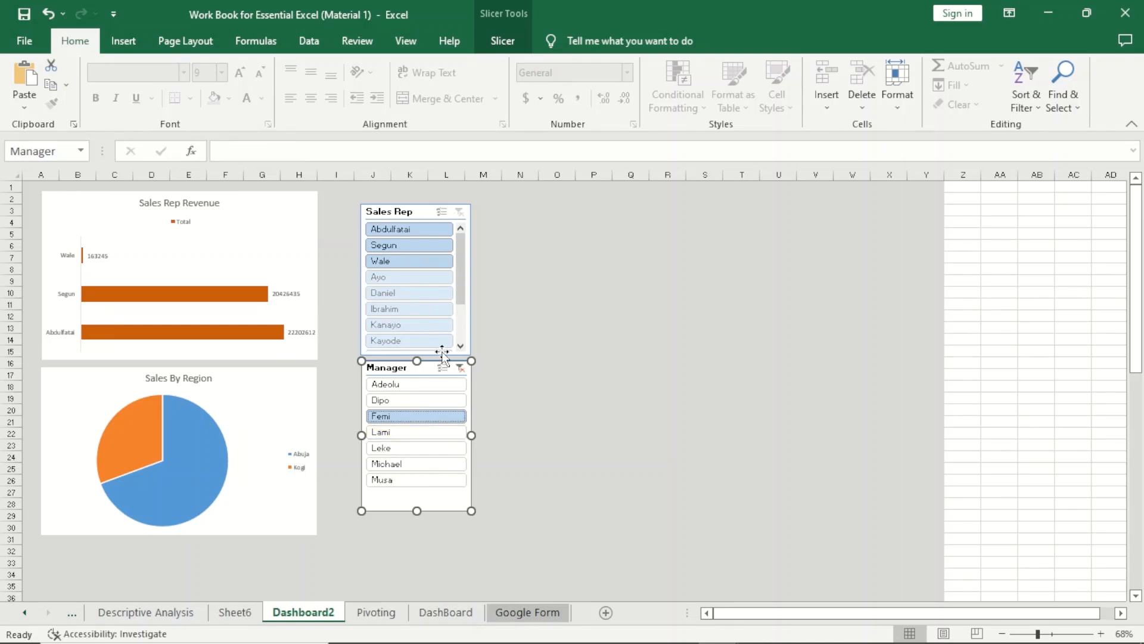
left_click(418, 296)
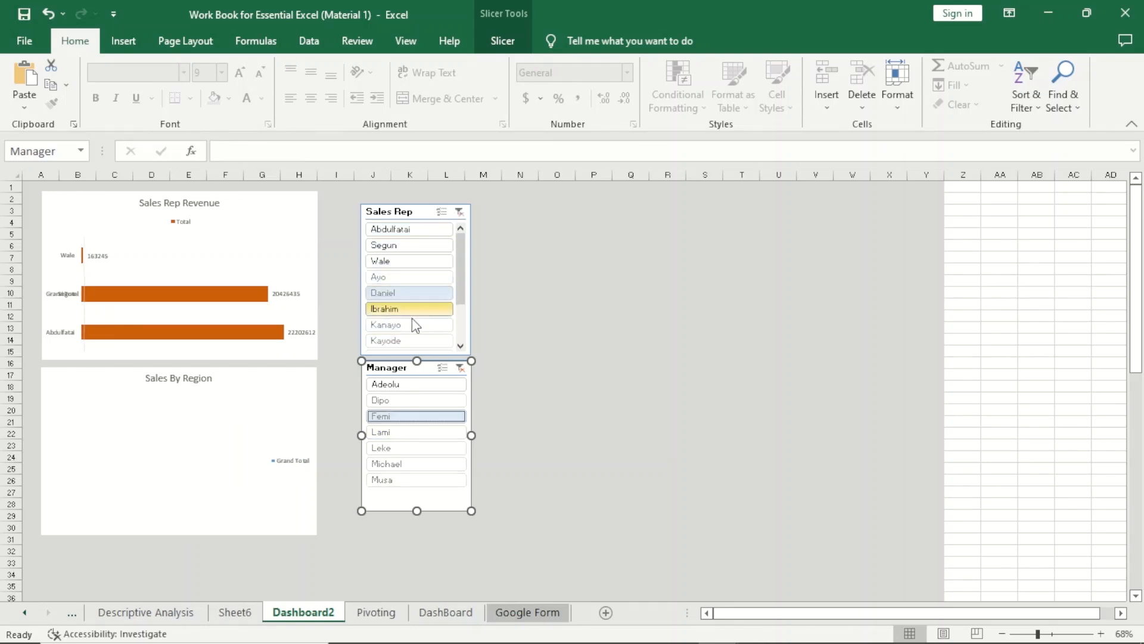
left_click(460, 213)
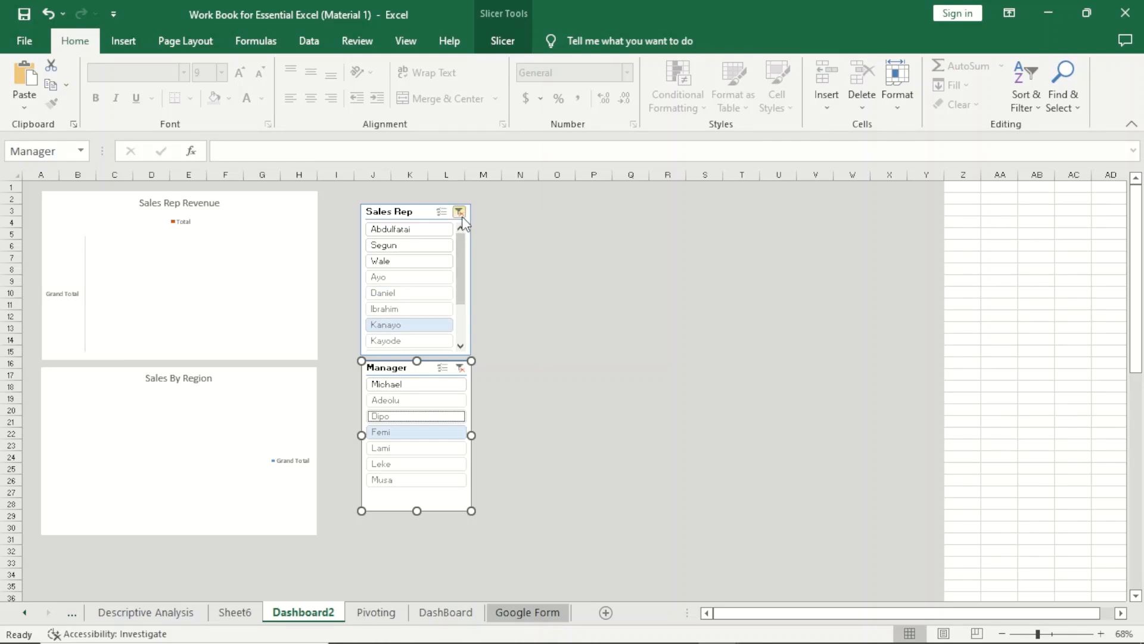
left_click(460, 367)
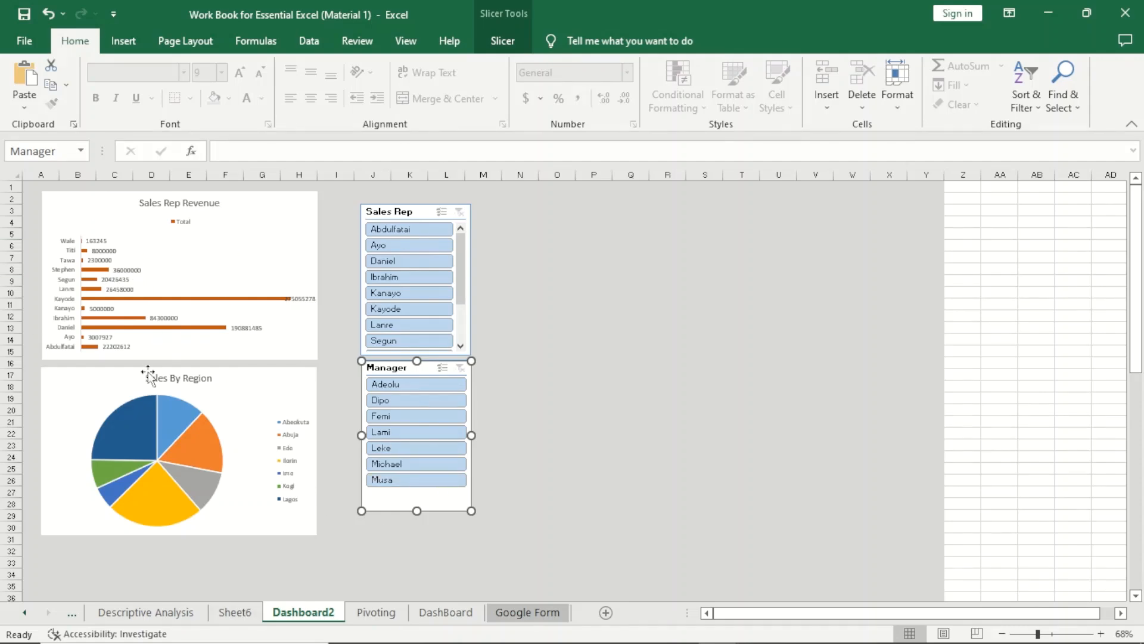
On Sheet6, move the Sales By Region pie chart down, clear of the pivot table above it.
left_click(378, 614)
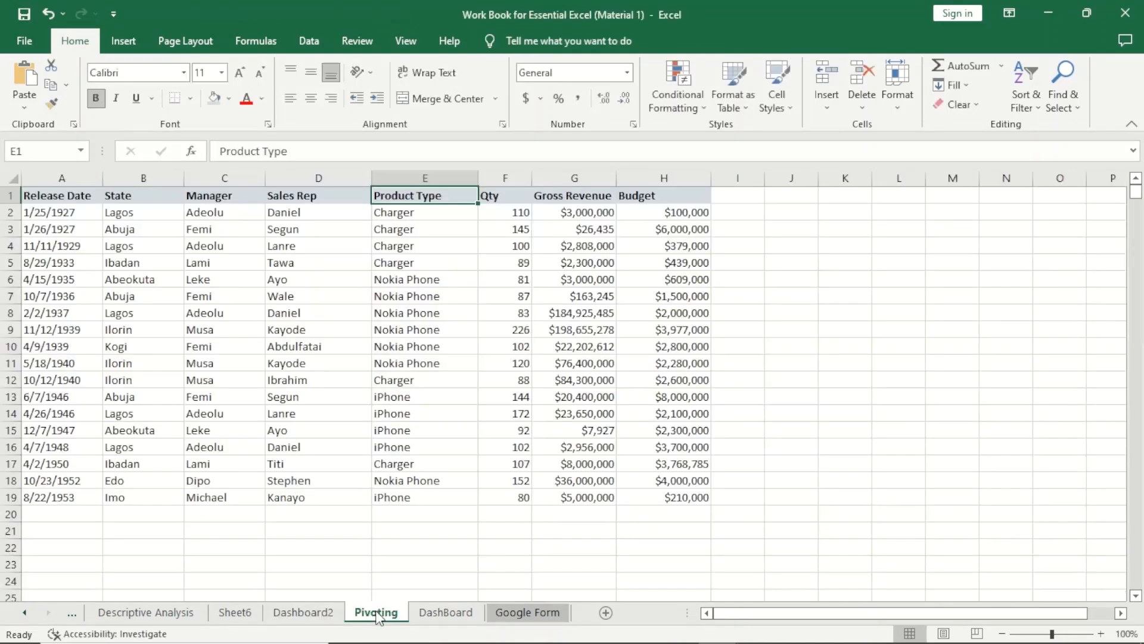
left_click(332, 610)
left_click(253, 608)
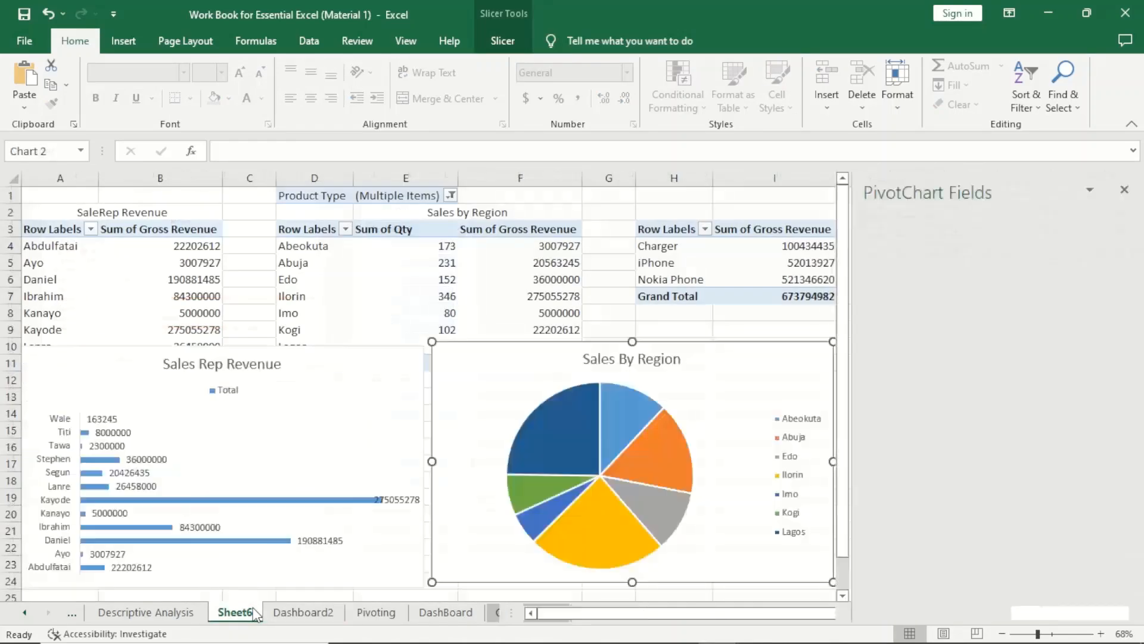
left_click_drag(587, 375, 567, 456)
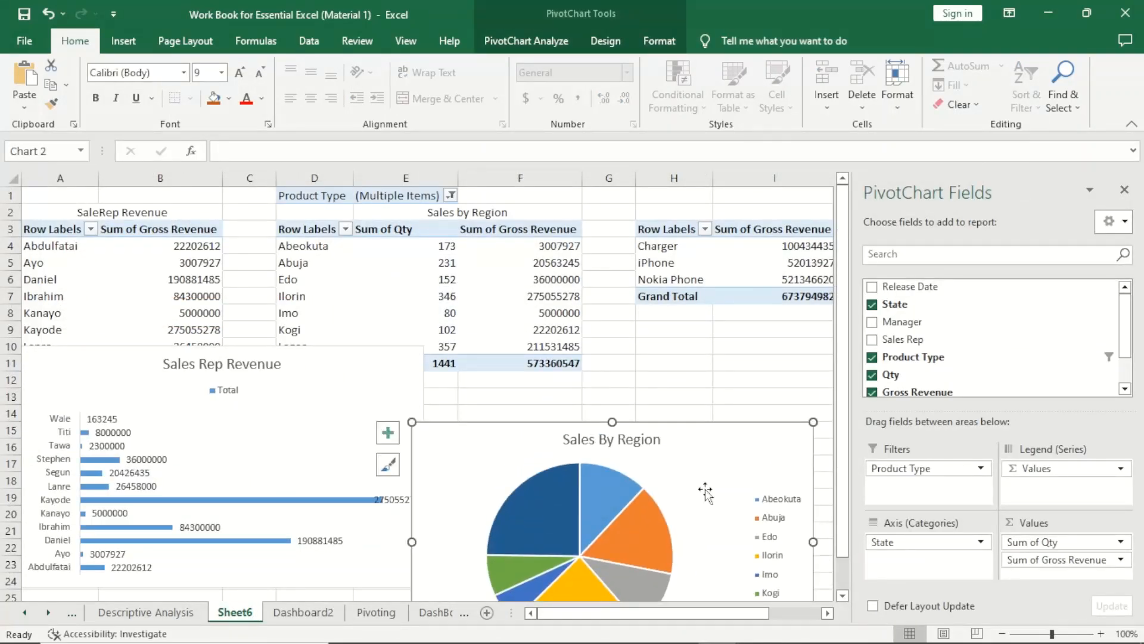
left_click_drag(614, 614, 661, 614)
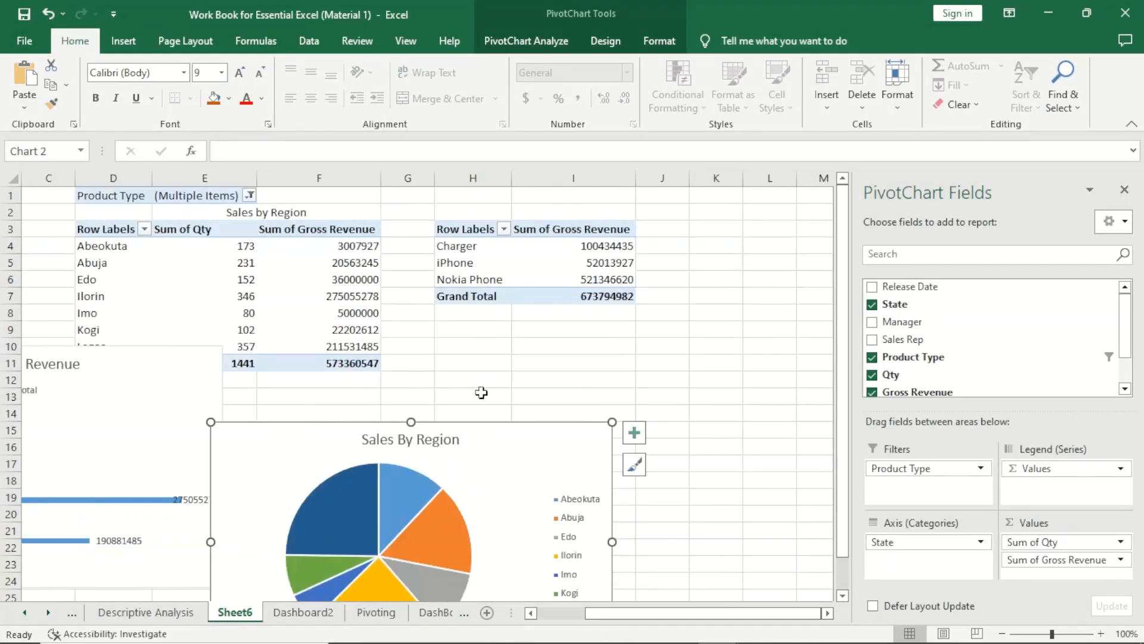
Insert a Stacked Column PivotChart from the product type pivot table showing Sum of Gross Revenue.
left_click(472, 233)
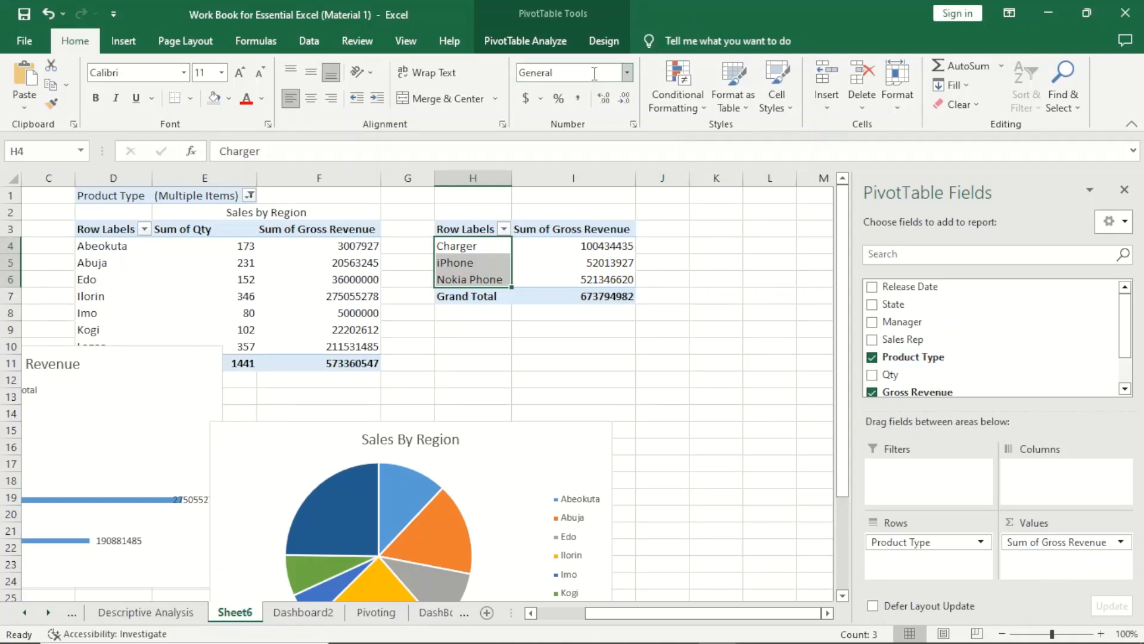
left_click(553, 41)
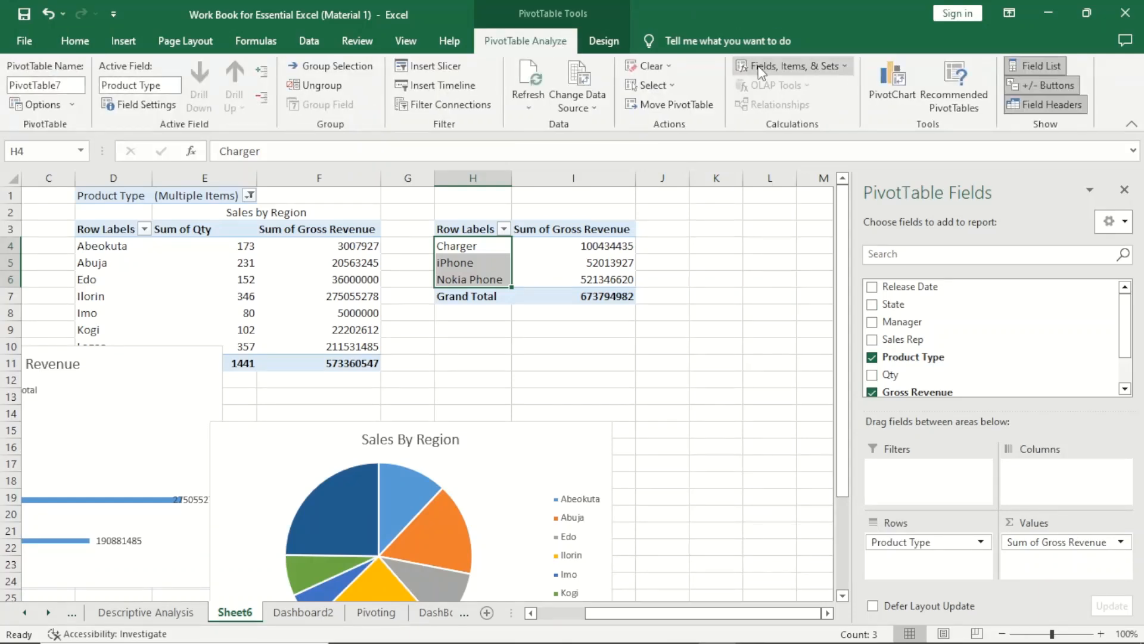
left_click(905, 109)
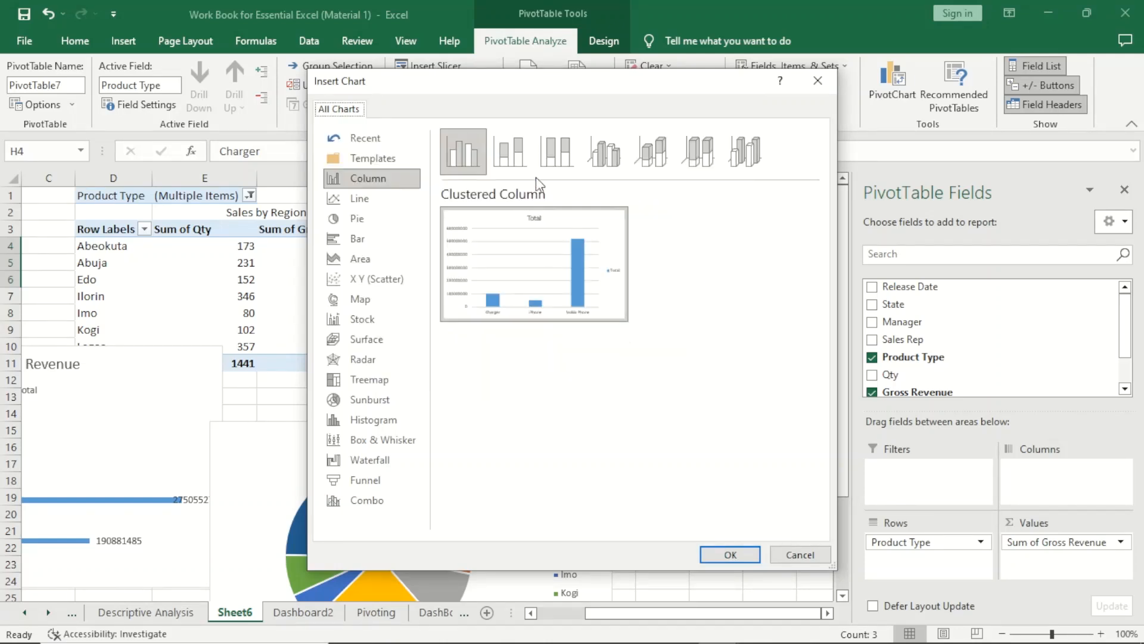
left_click(512, 154)
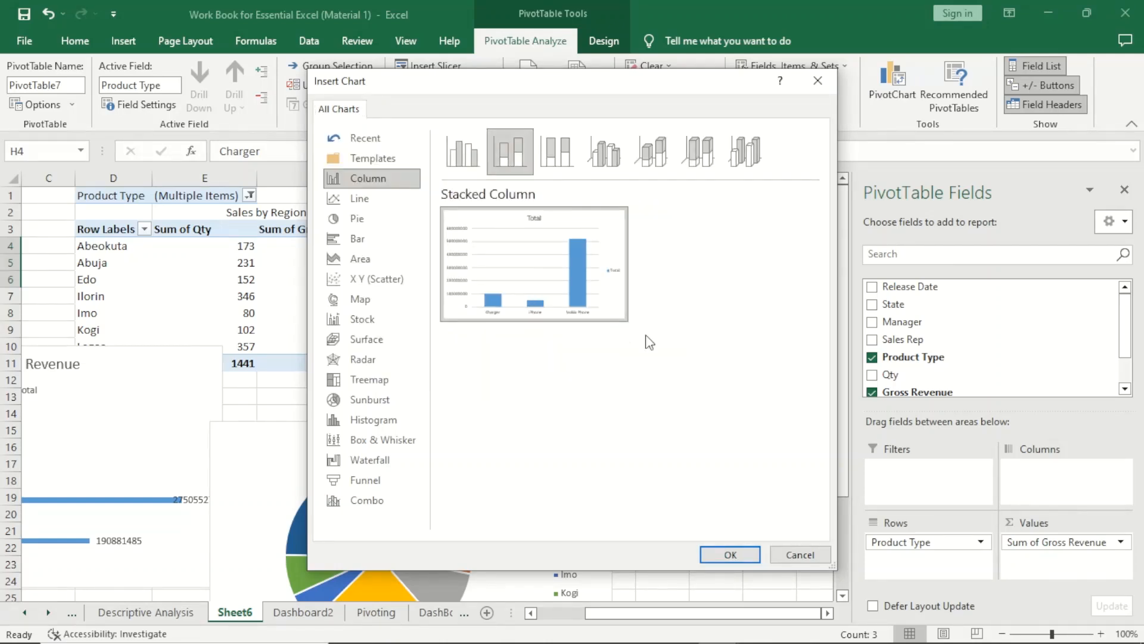
left_click(730, 554)
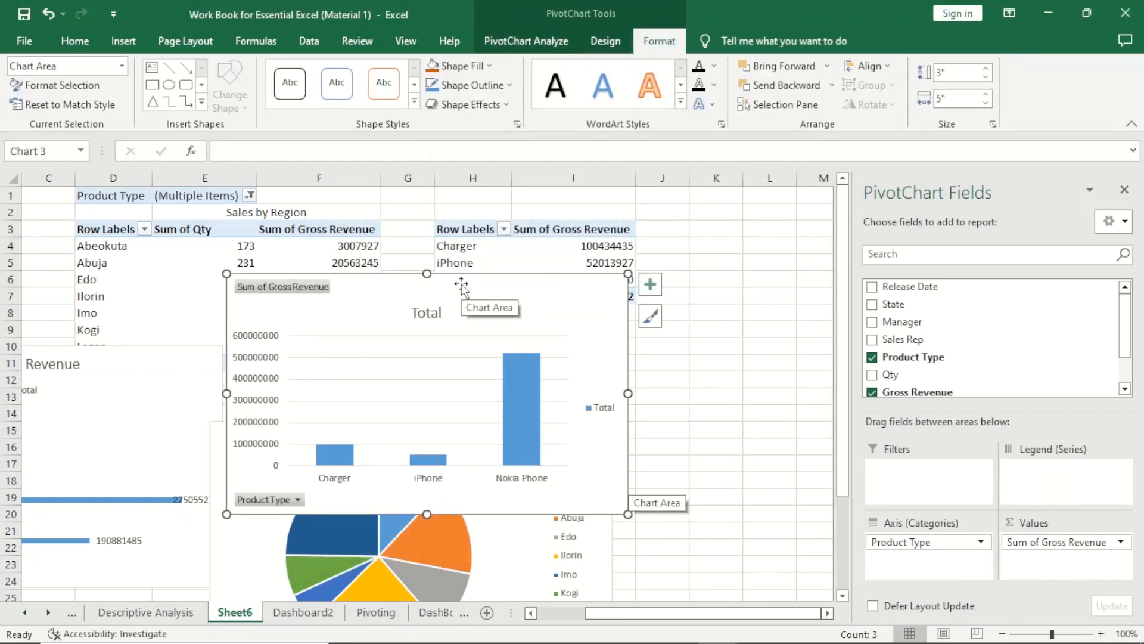
Copy the product type column chart onto an empty area of the Dashboard2 sheet.
left_click(296, 613)
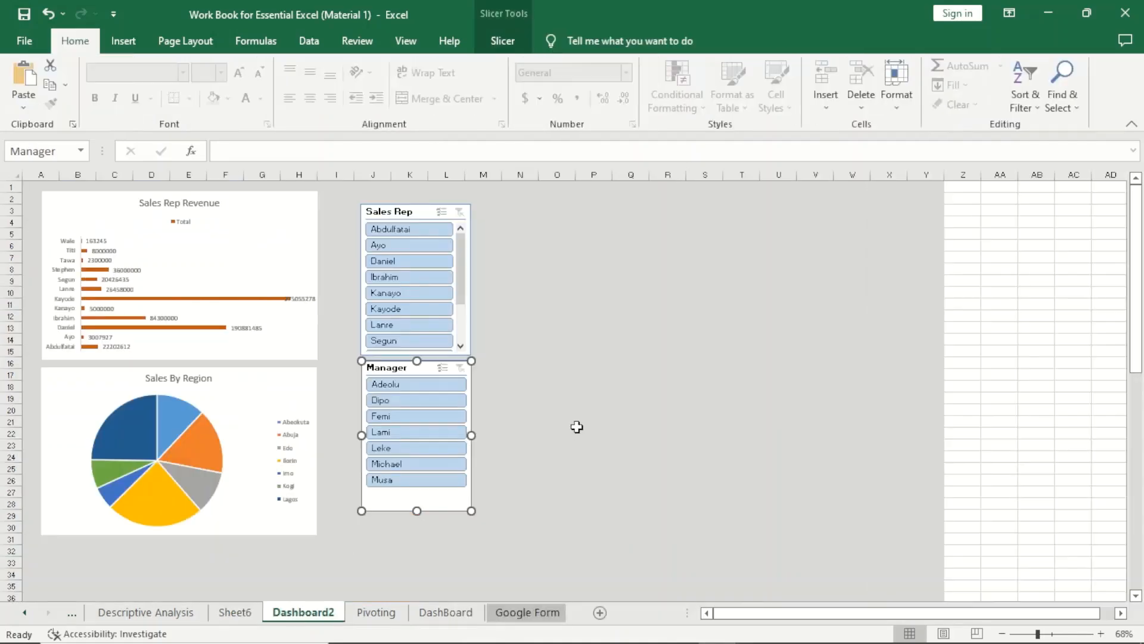
left_click(602, 387)
key("ctrl+v")
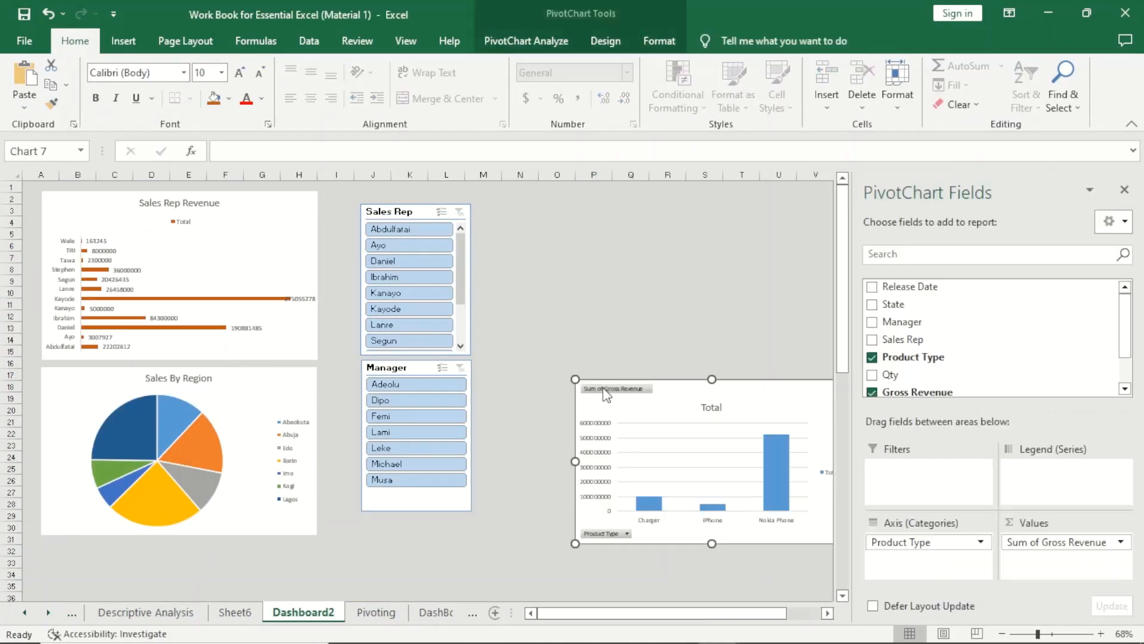
Move the Sales Rep and Manager slicers aside and place the column chart beside the Sales Rep Revenue chart.
left_click_drag(420, 219, 708, 201)
left_click_drag(407, 364, 688, 351)
left_click_drag(790, 388, 551, 198)
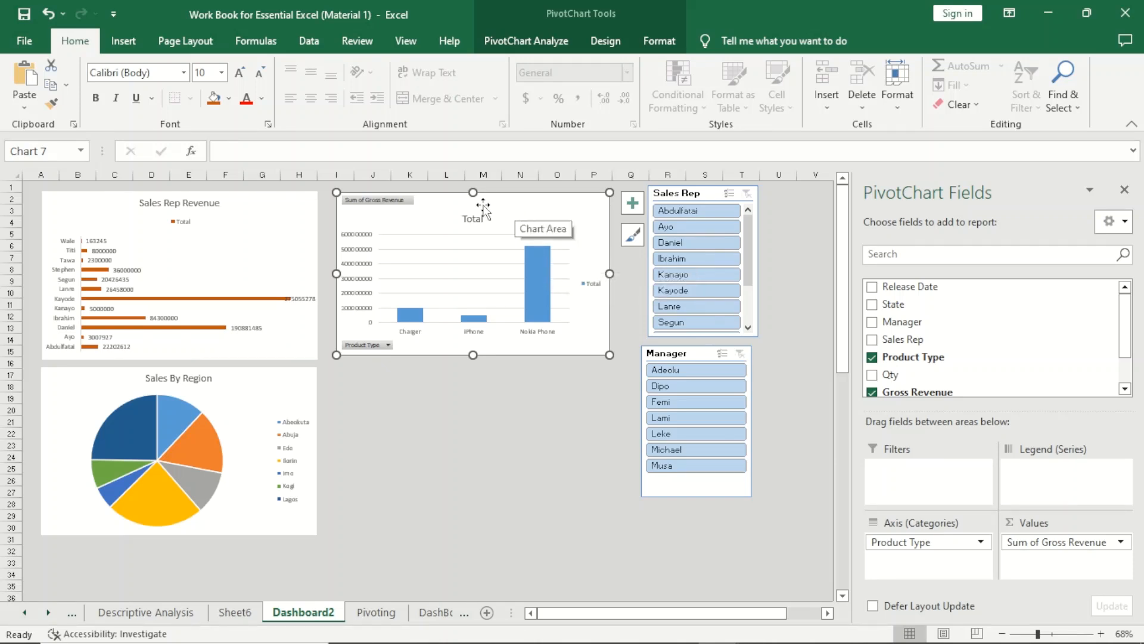
left_click(534, 41)
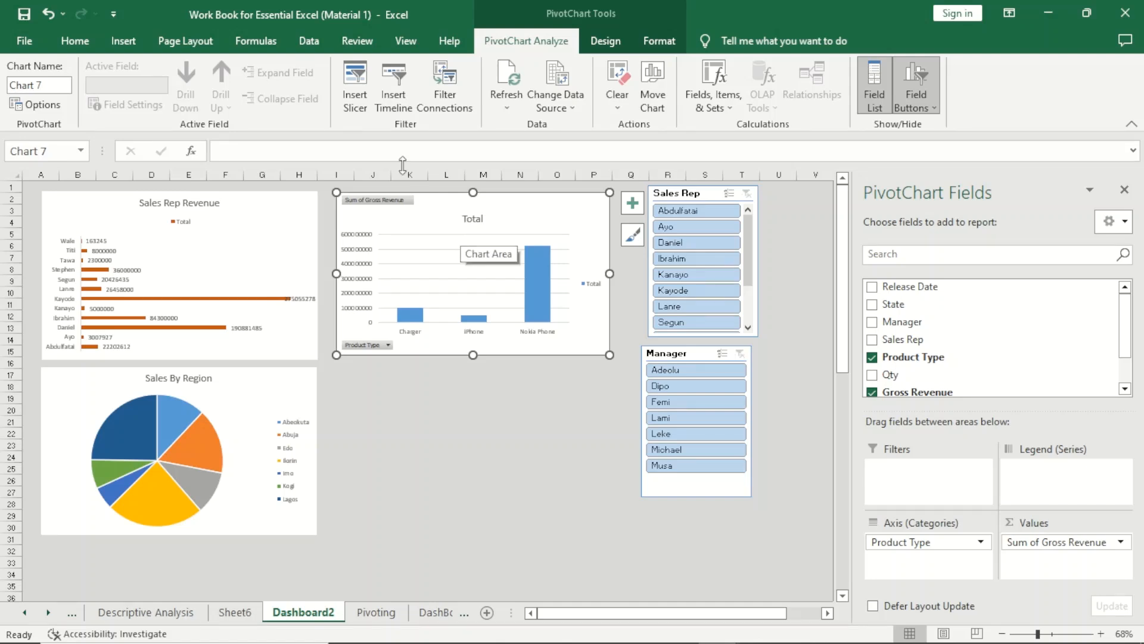
left_click(359, 99)
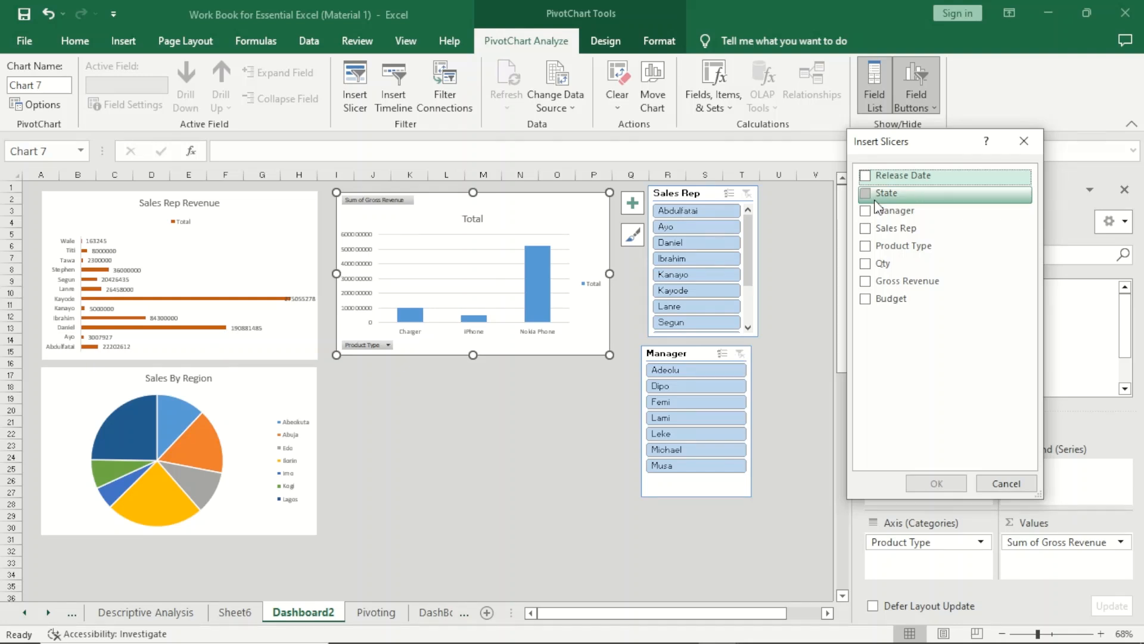
left_click(1024, 140)
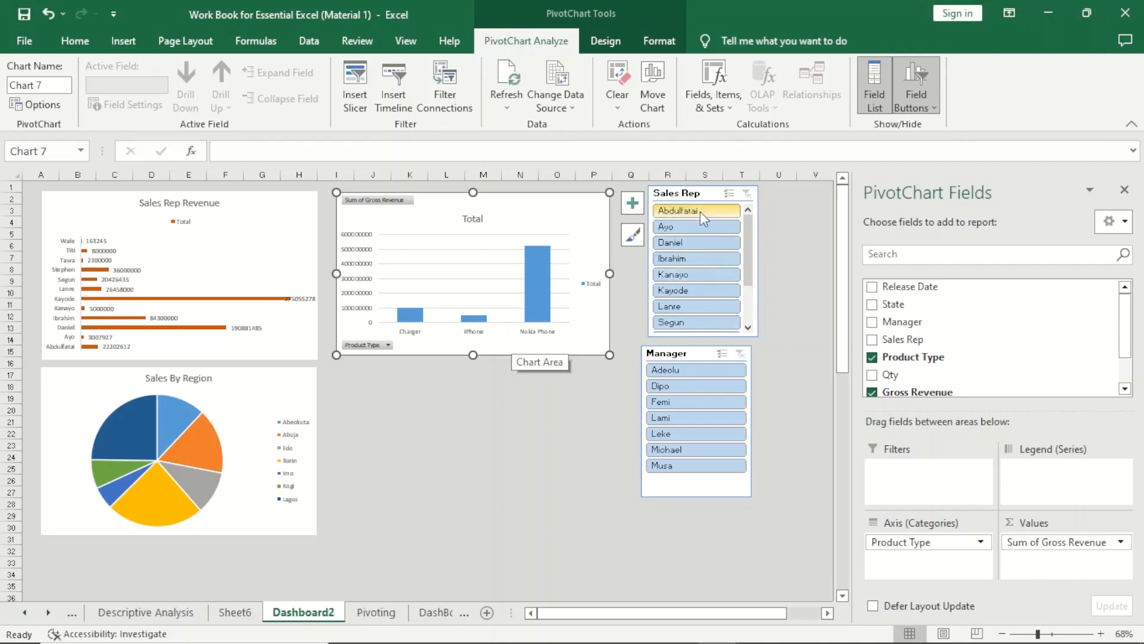
Check which pivot tables are linked in the Sales Rep slicer's report connections.
left_click(691, 191)
right_click(703, 196)
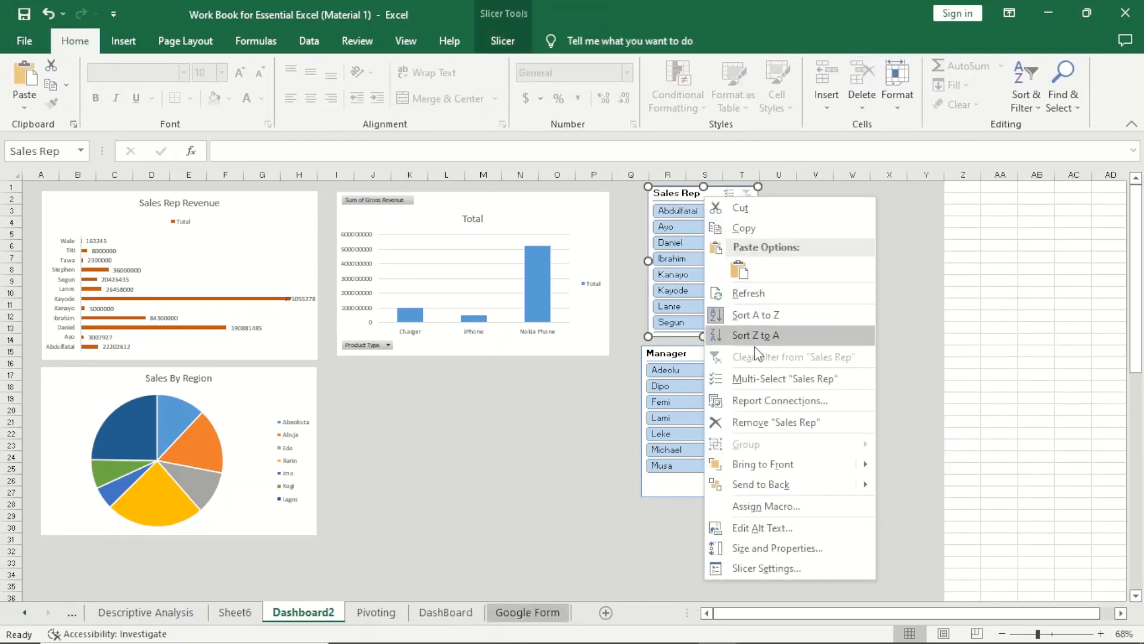
left_click(775, 396)
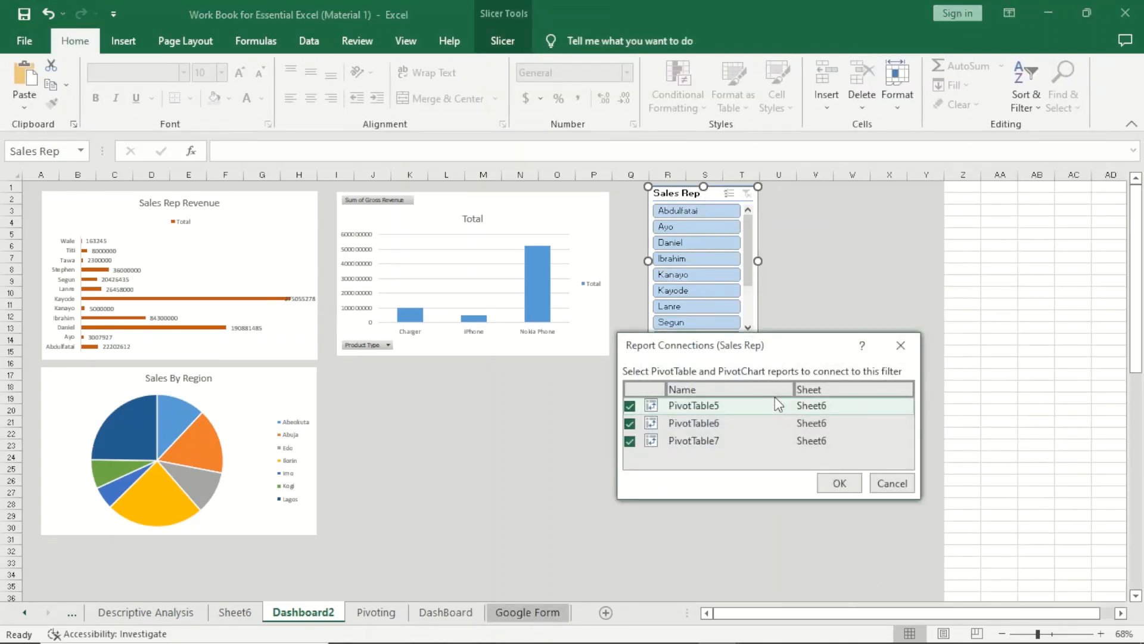
left_click(900, 348)
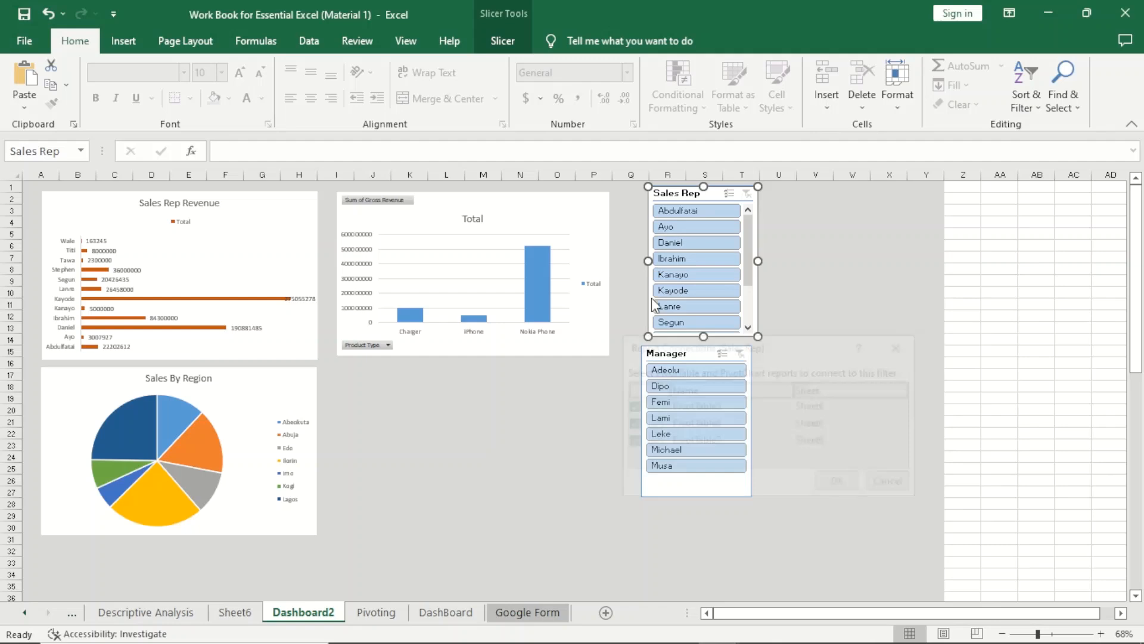
Insert a Product Type slicer for the column chart and place it beside the Sales Rep slicer.
left_click(424, 205)
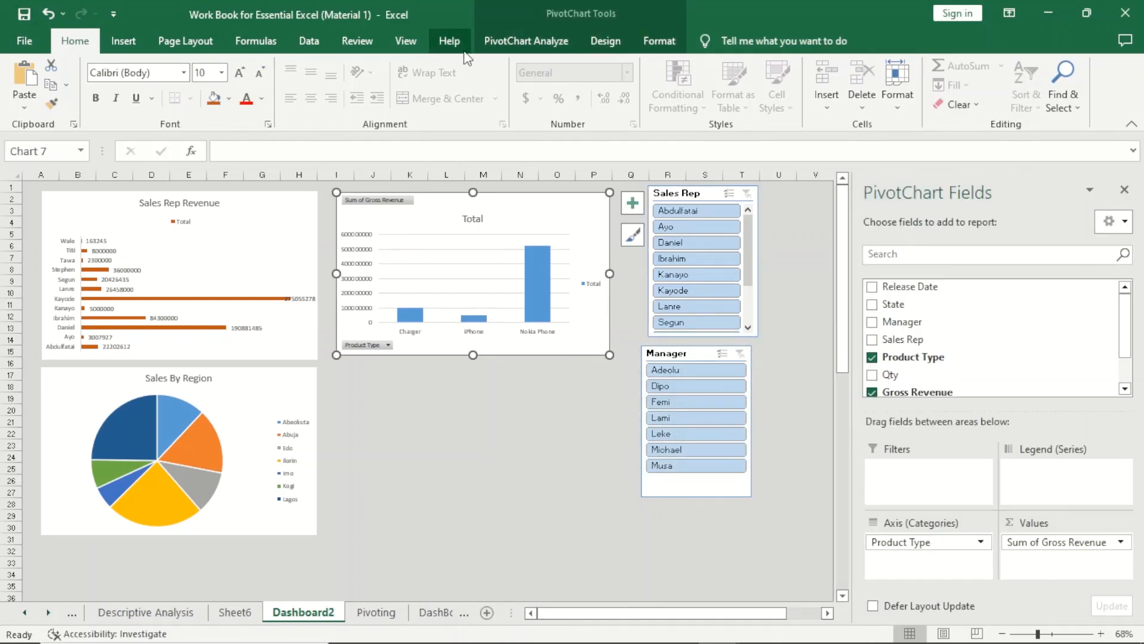
left_click(526, 40)
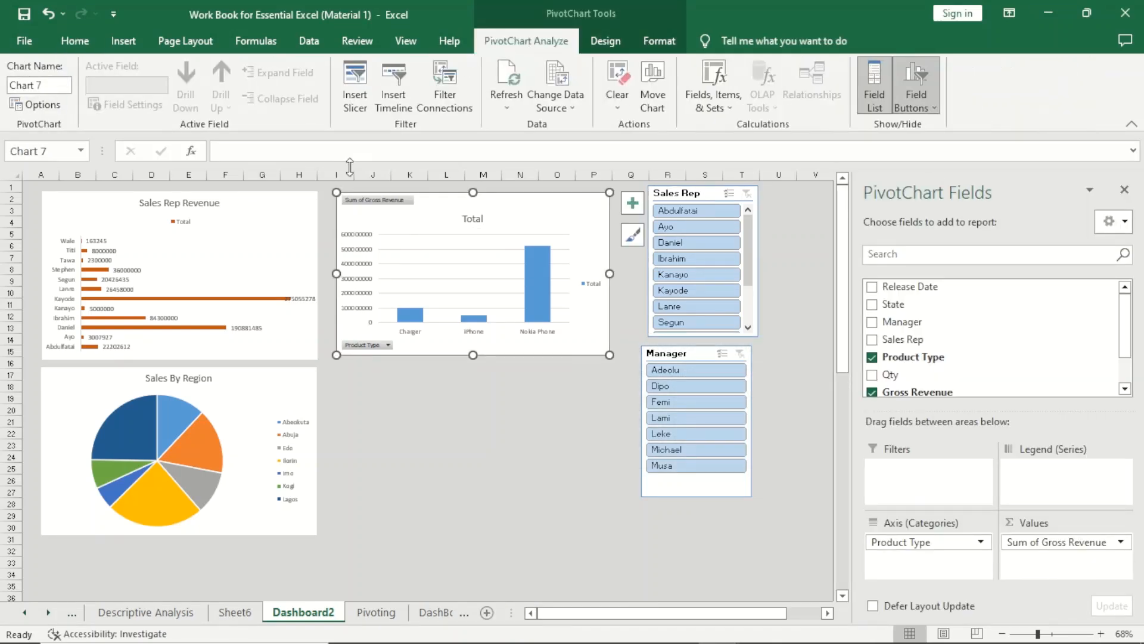
left_click(355, 102)
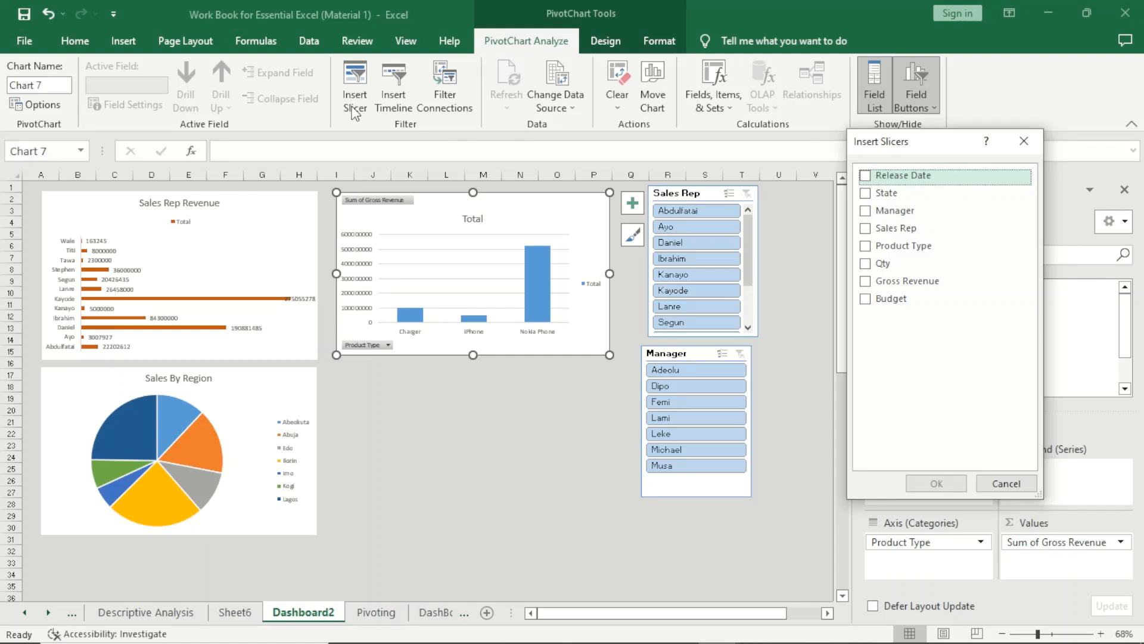
left_click(874, 271)
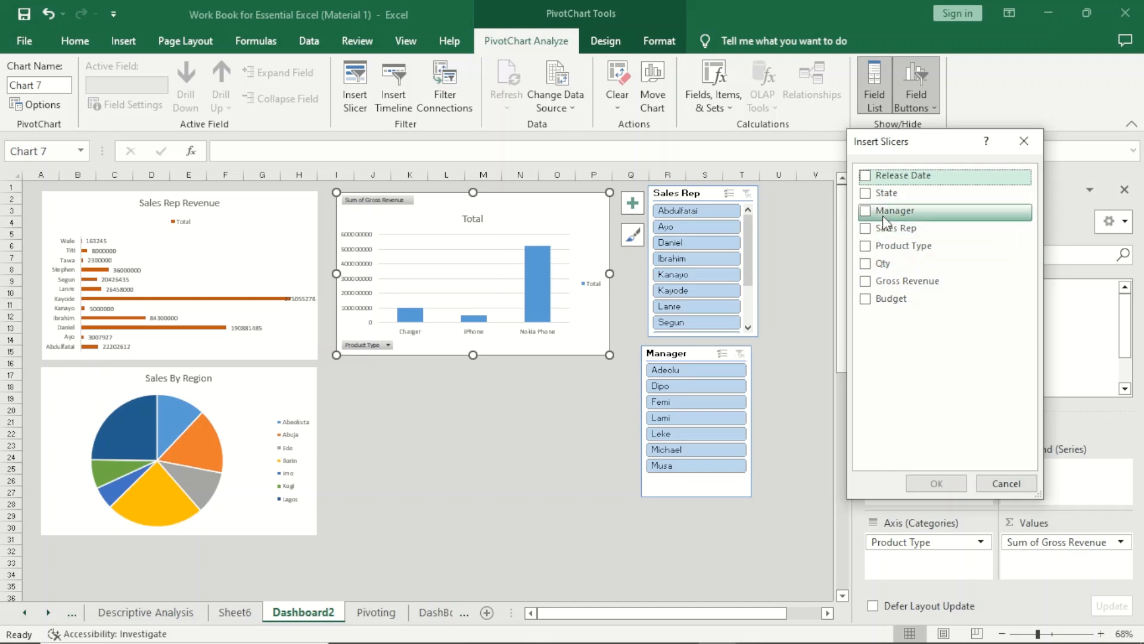
left_click(865, 247)
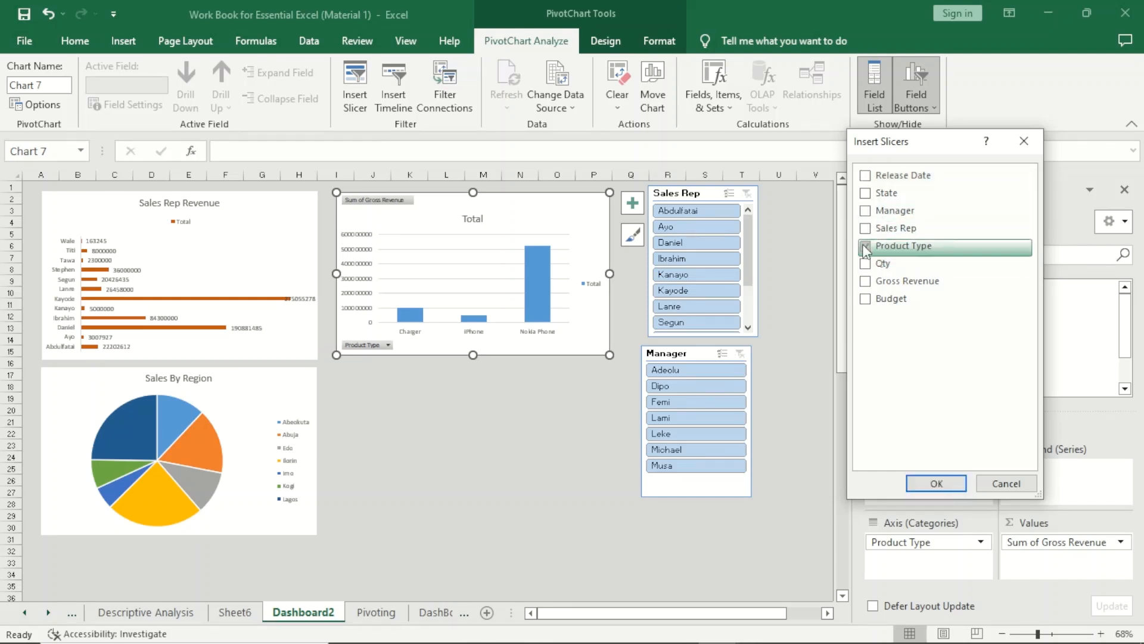
left_click(937, 484)
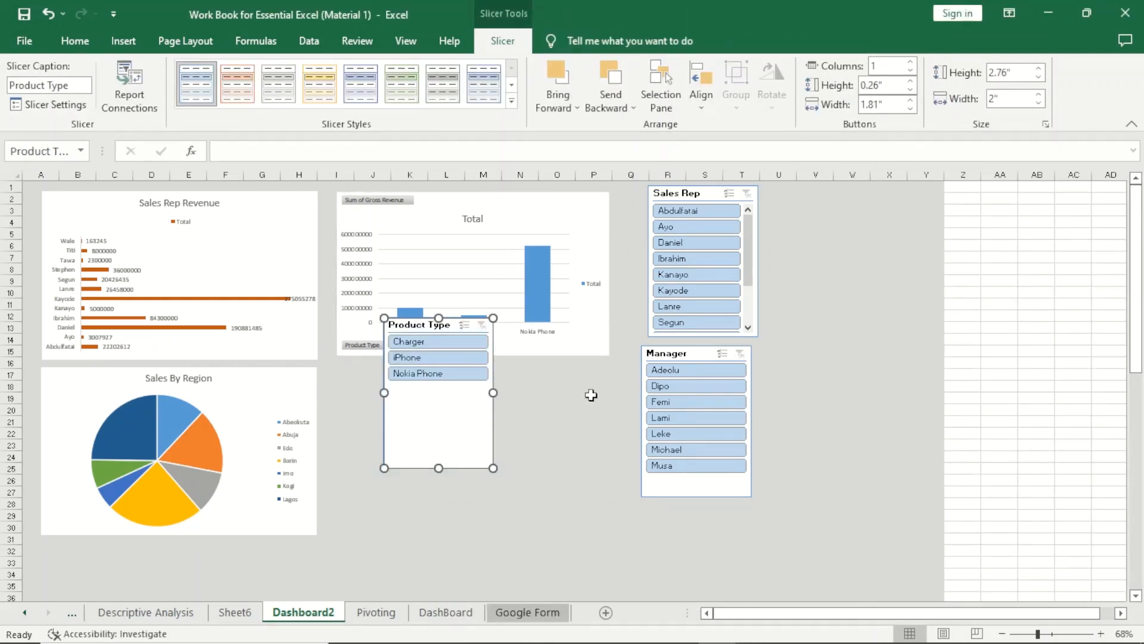
left_click_drag(416, 320, 799, 201)
Connect the Product Type slicer to PivotTable5 and PivotTable6 through its report connections.
right_click(798, 201)
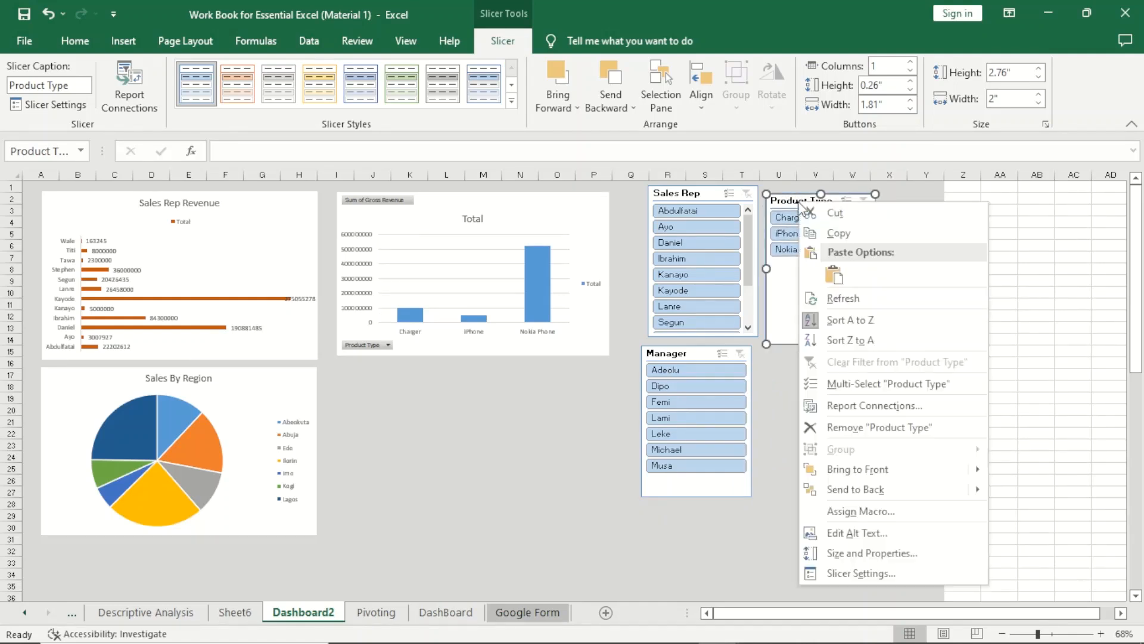
left_click(867, 407)
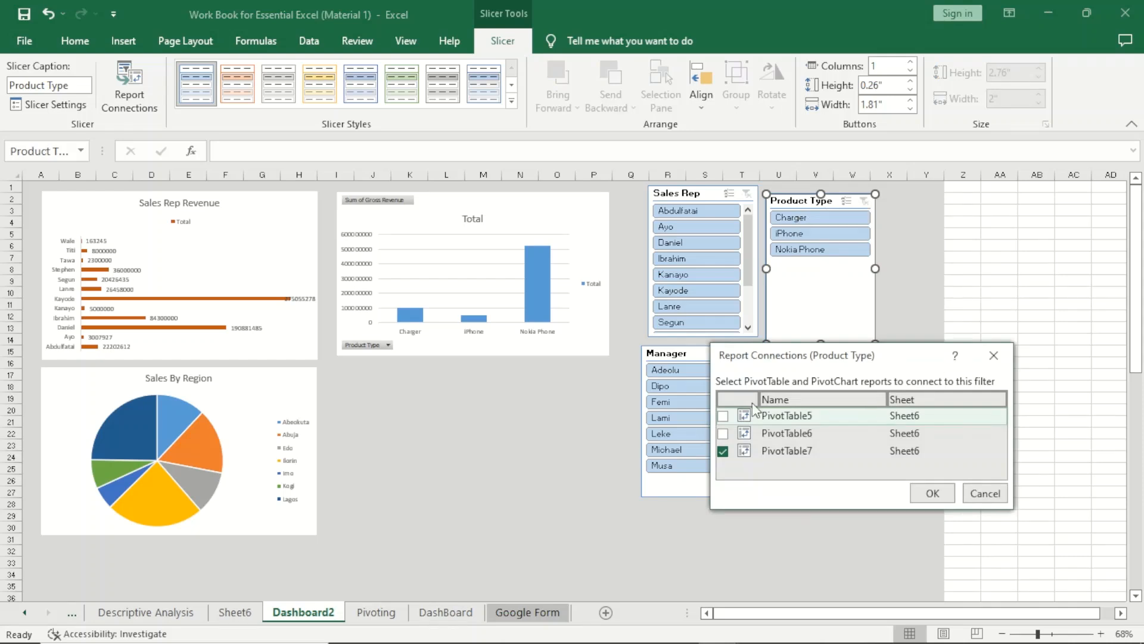
left_click(723, 416)
left_click(723, 433)
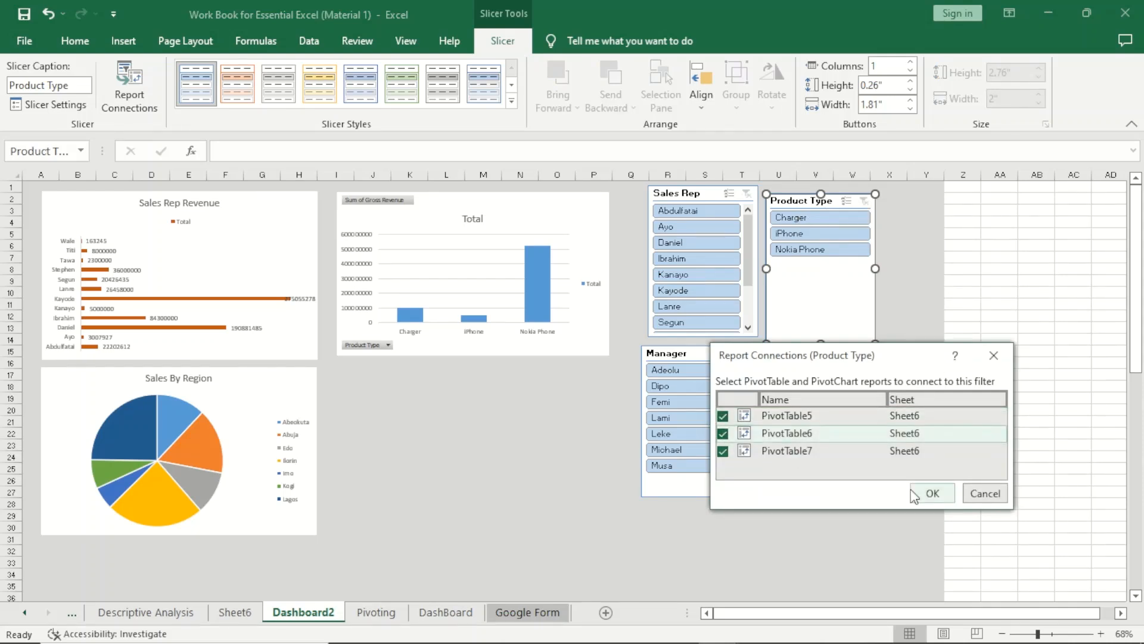
left_click(933, 493)
Check the report connections of the Sales Rep and Manager slicers for PivotTable5, PivotTable6 and PivotTable7.
left_click(707, 195)
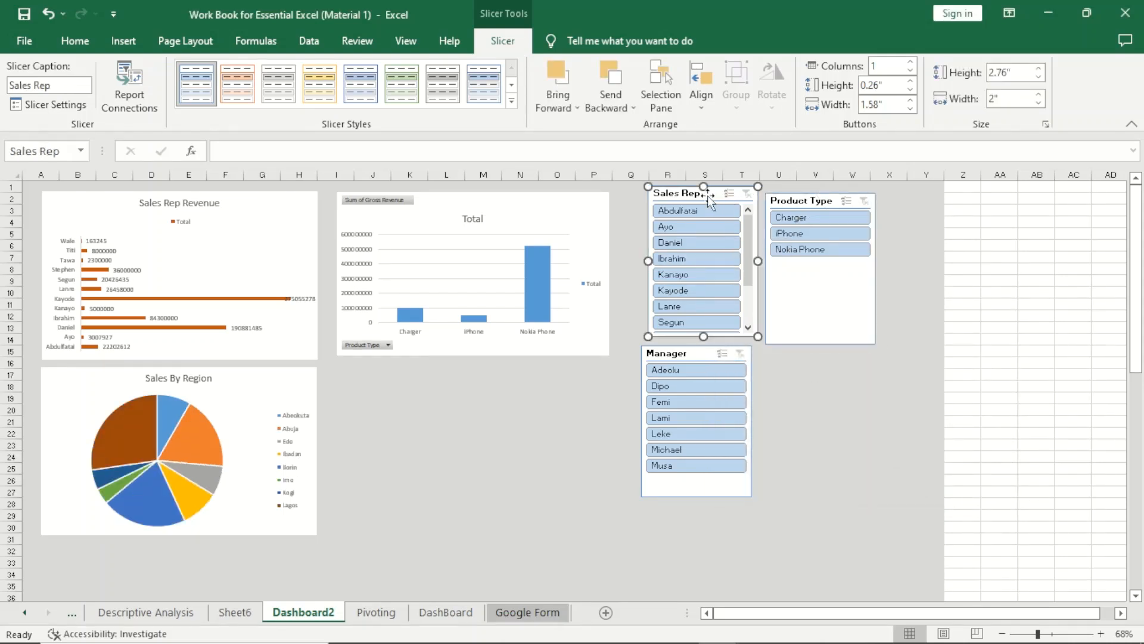
right_click(707, 195)
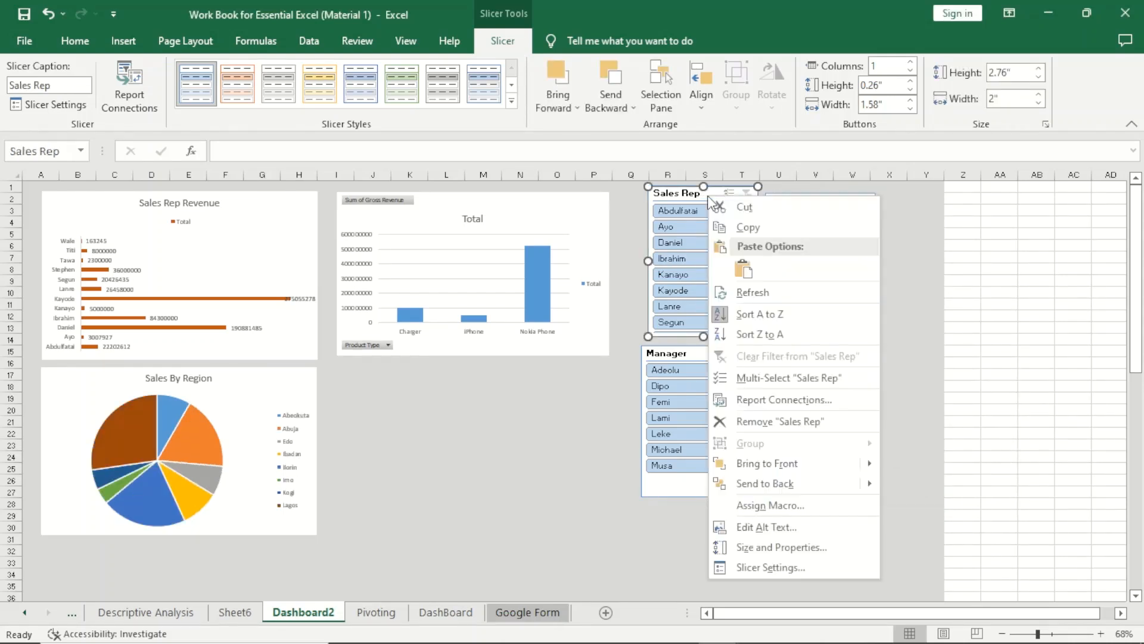
left_click(768, 400)
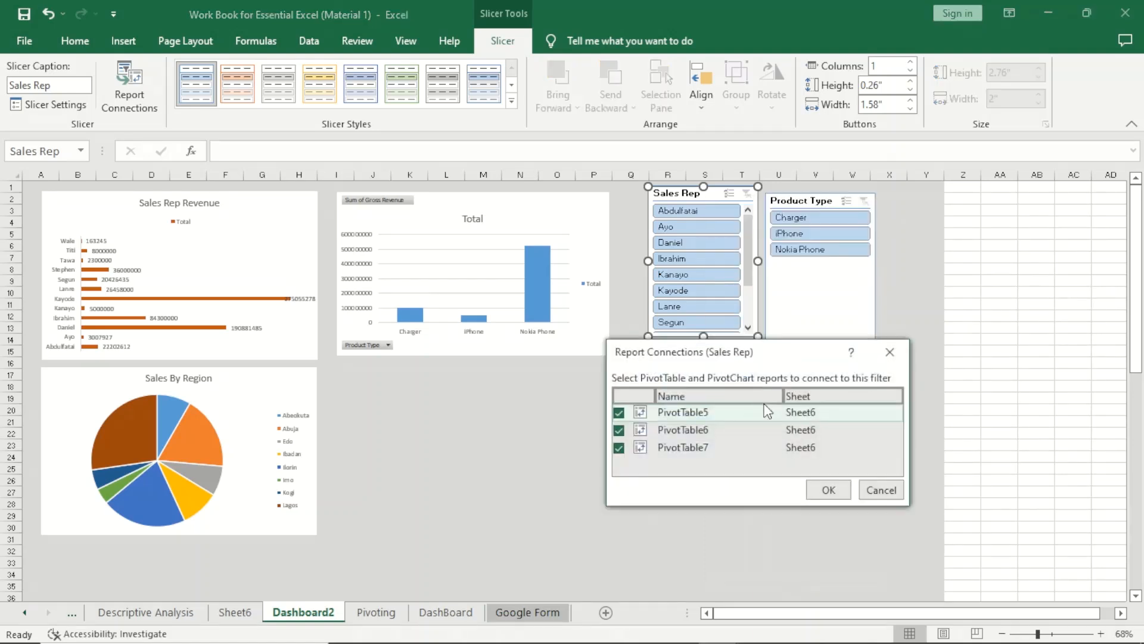
left_click(834, 490)
left_click(682, 355)
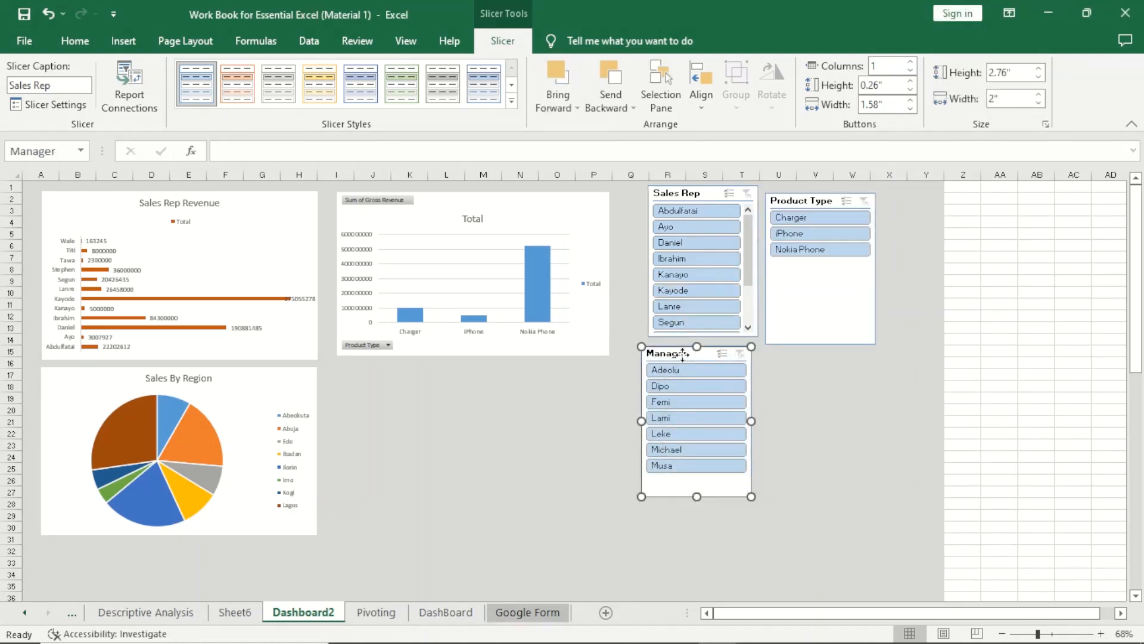
right_click(685, 356)
left_click(780, 459)
left_click(857, 543)
Filter the dashboard to Charger and apply Layout 2, with a top legend and percentage labels, to the Sales By Region pie chart.
left_click(816, 219)
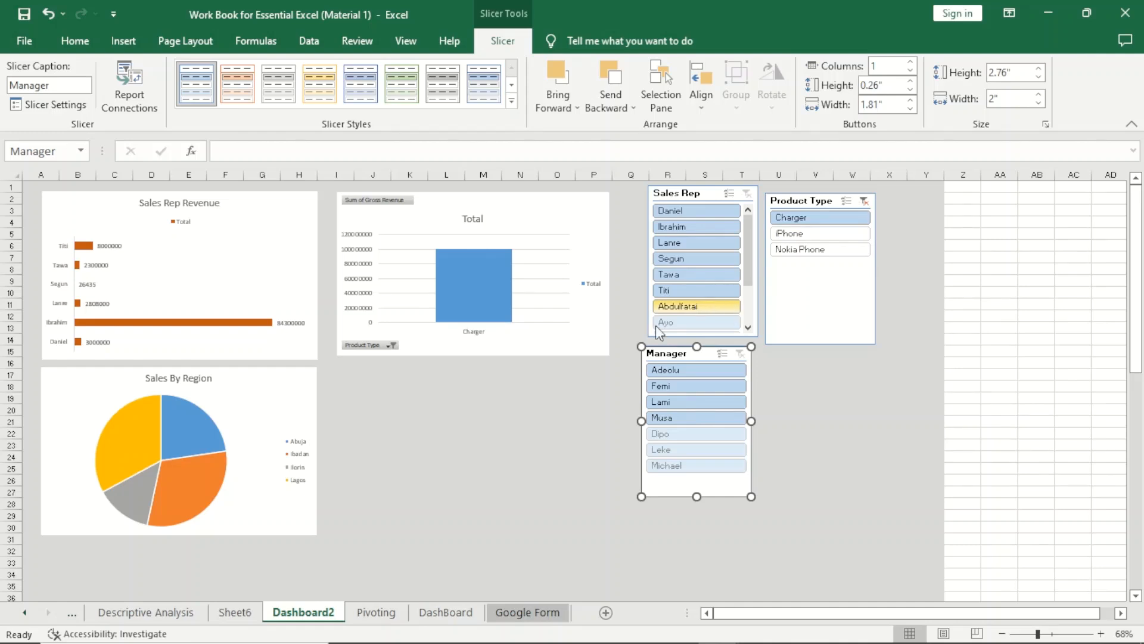
left_click(197, 441)
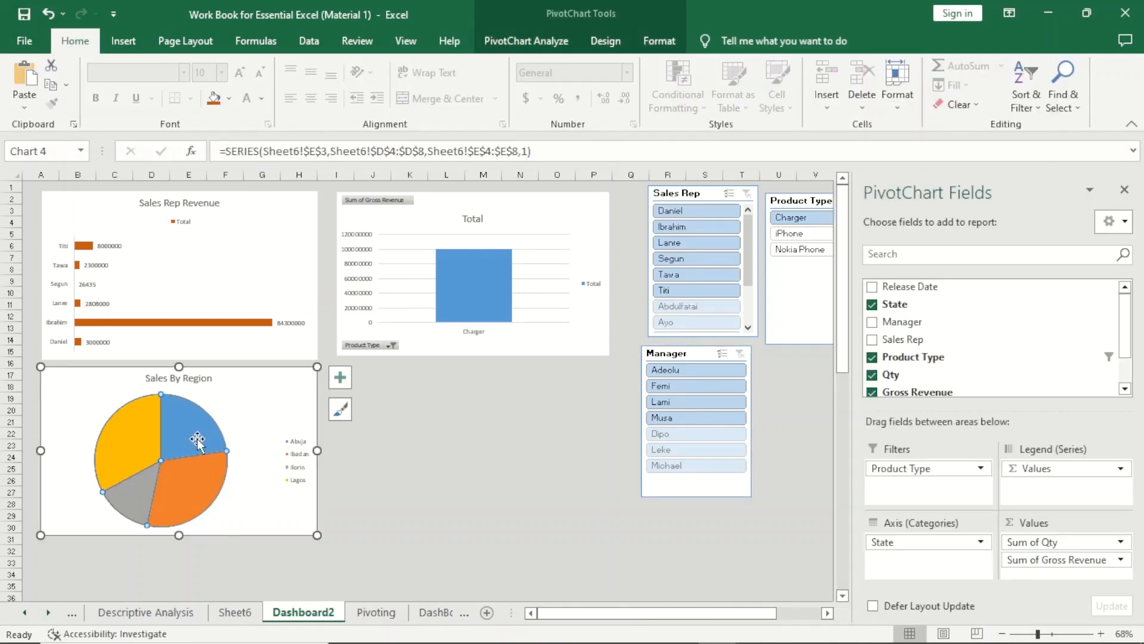
left_click(526, 47)
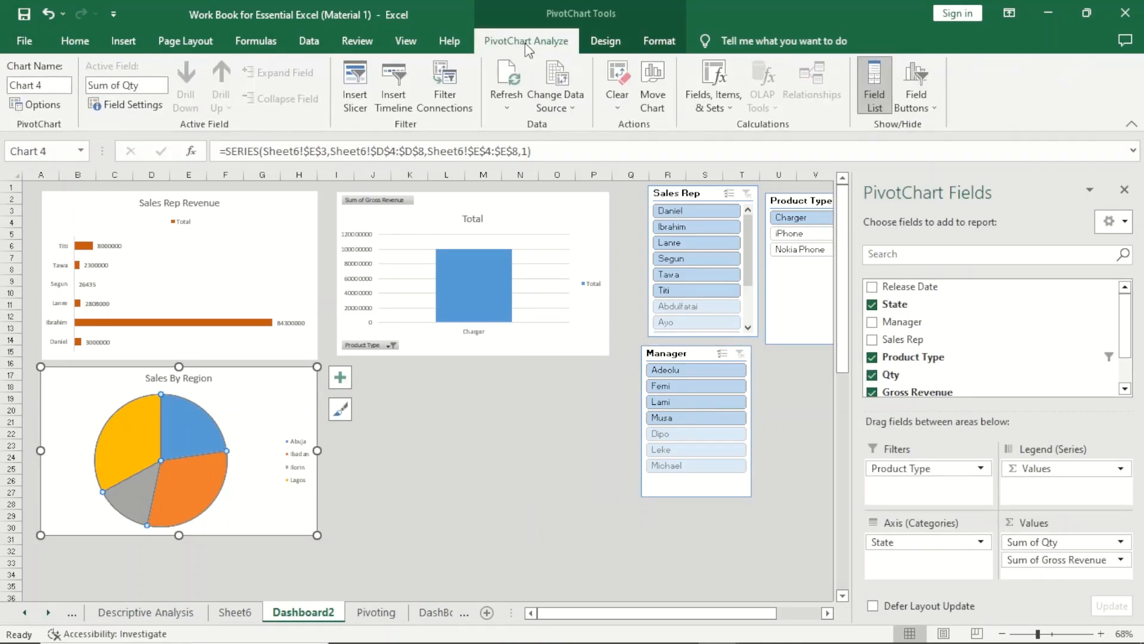
left_click(605, 40)
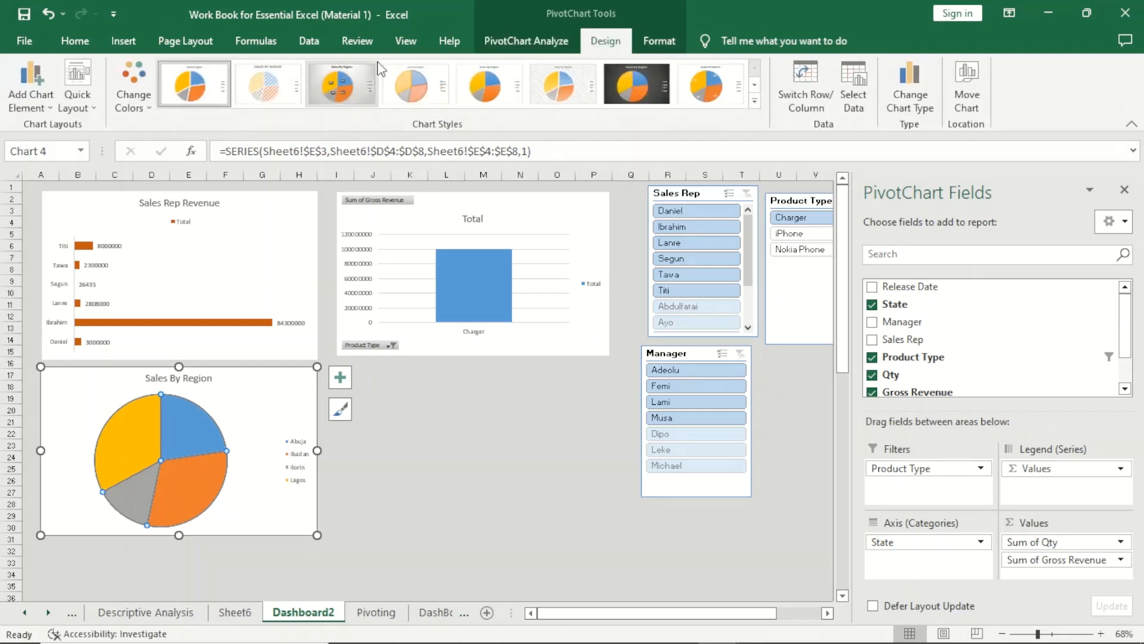
left_click(97, 103)
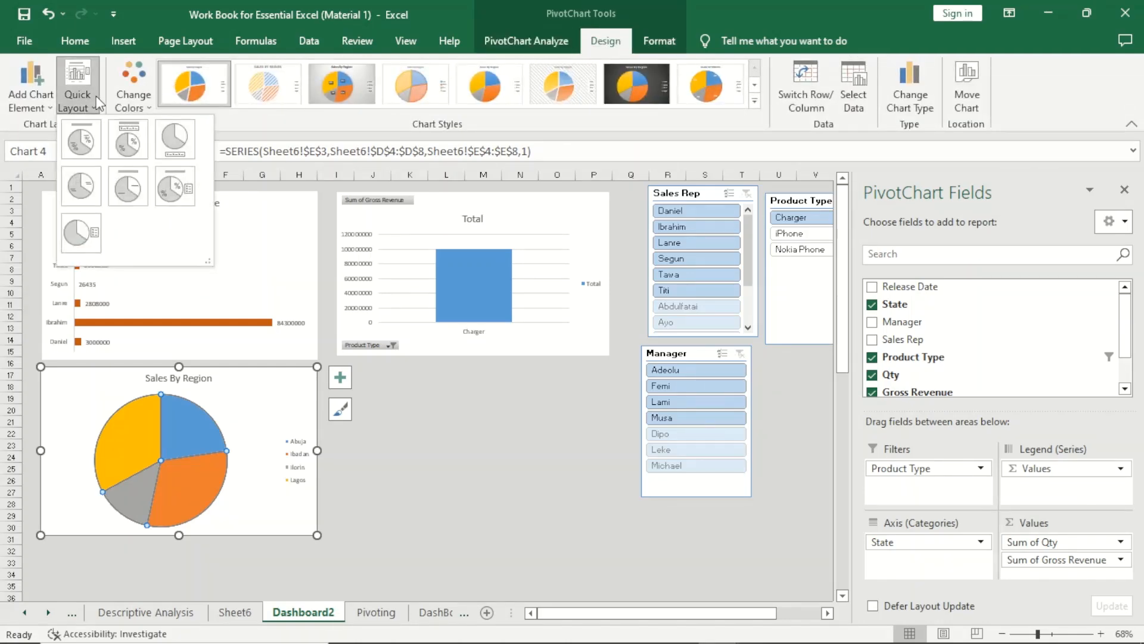
left_click(131, 154)
left_click(281, 460)
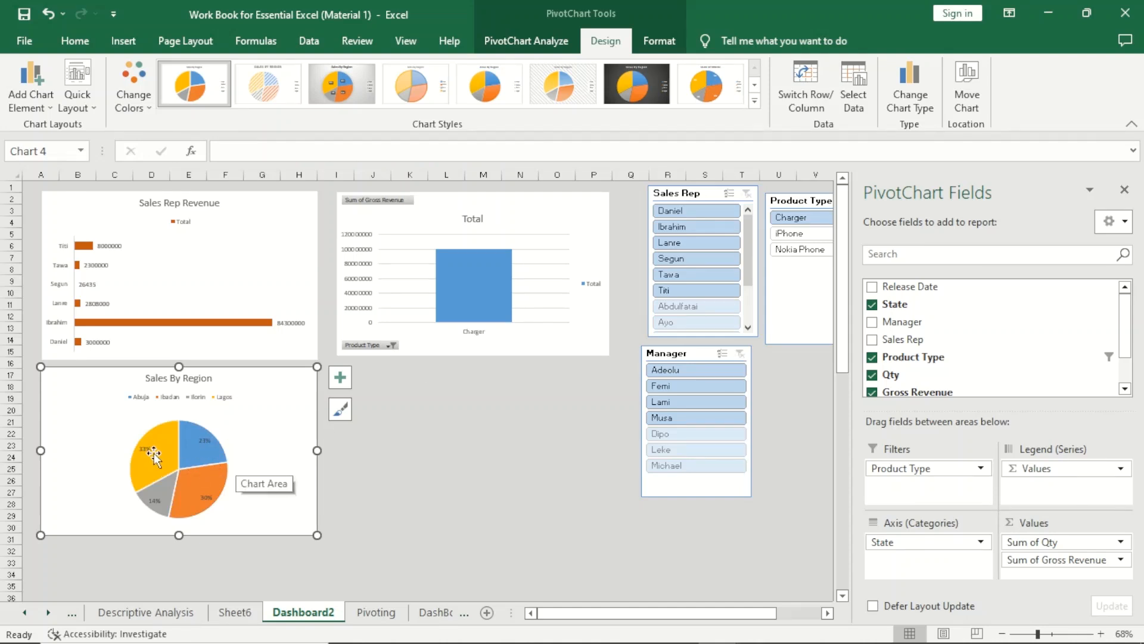
Test the Product Type slicer by filtering the dashboard first to iPhone and then to Nokia Phone.
mouse_move(170, 458)
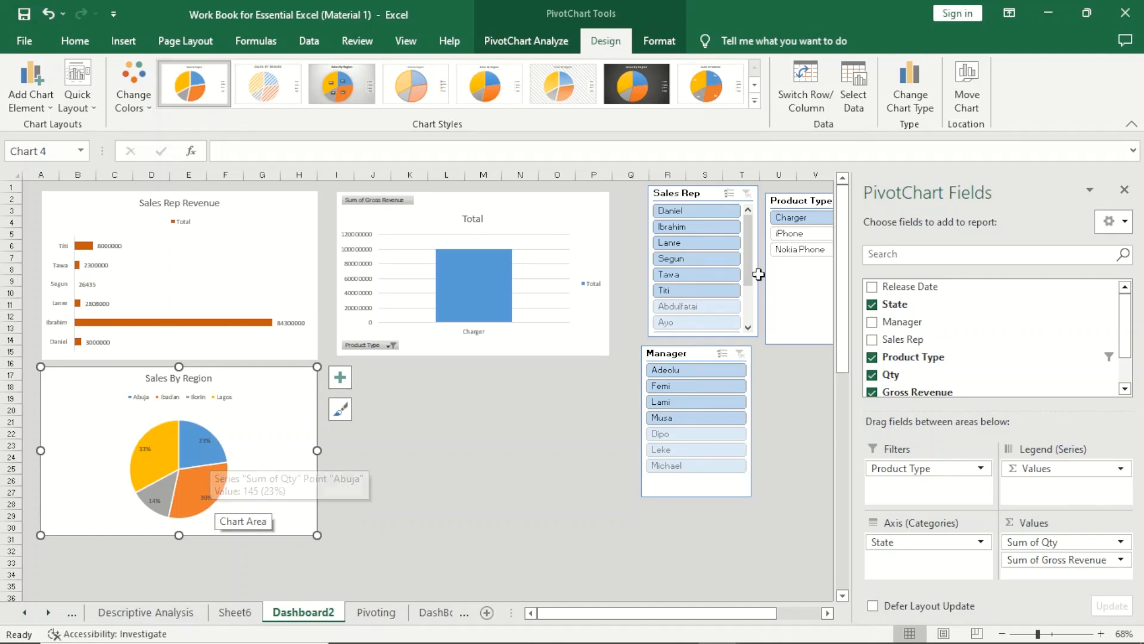
left_click(804, 233)
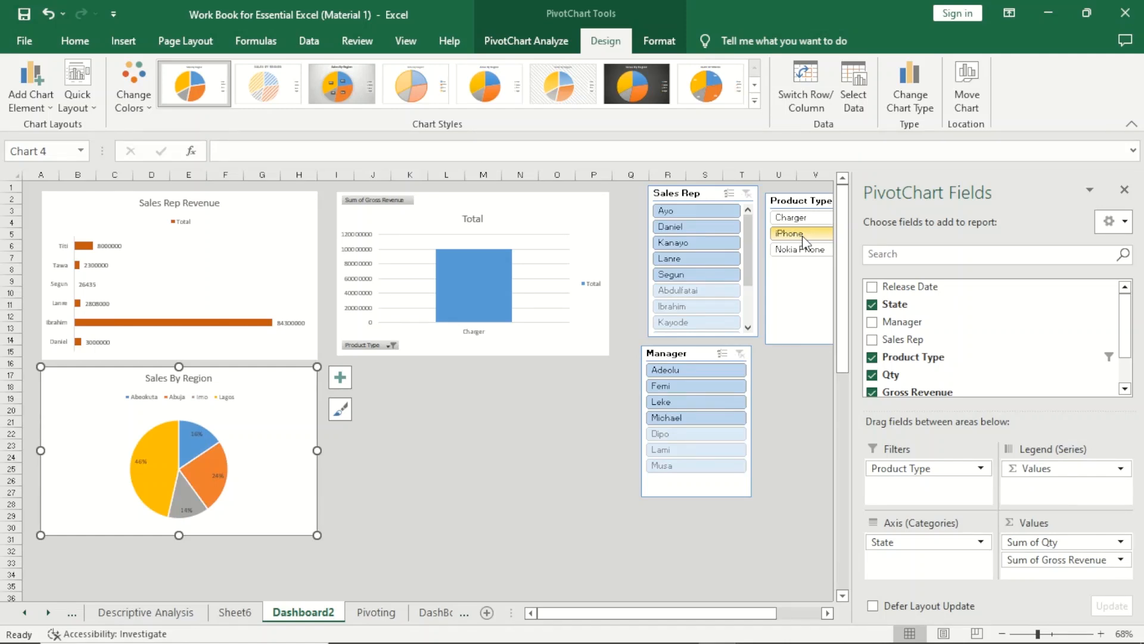
left_click(805, 250)
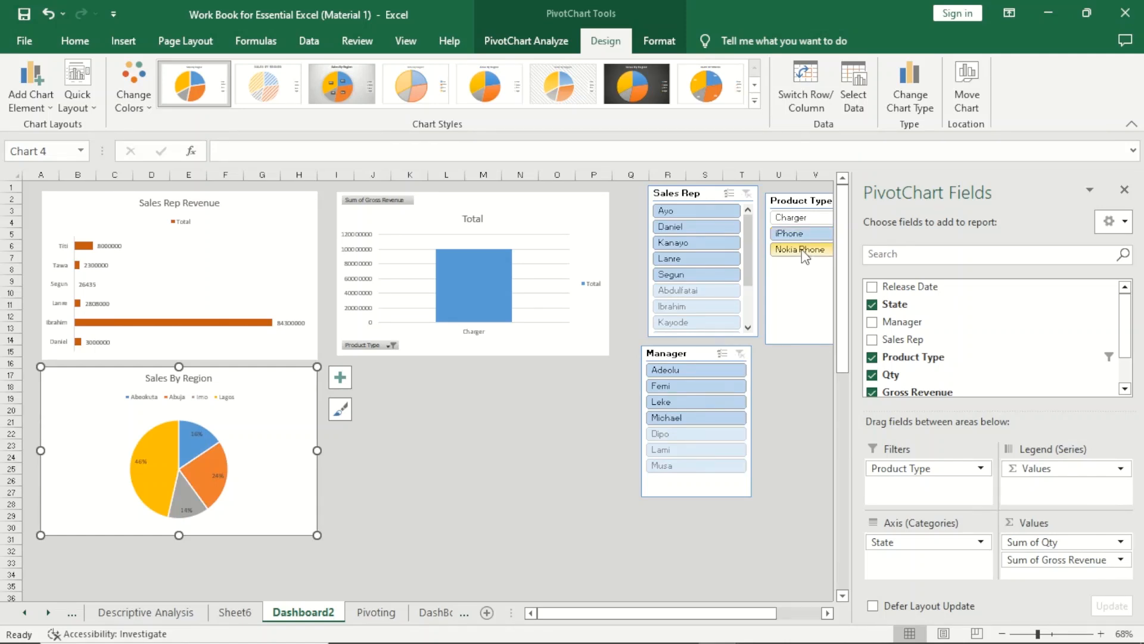